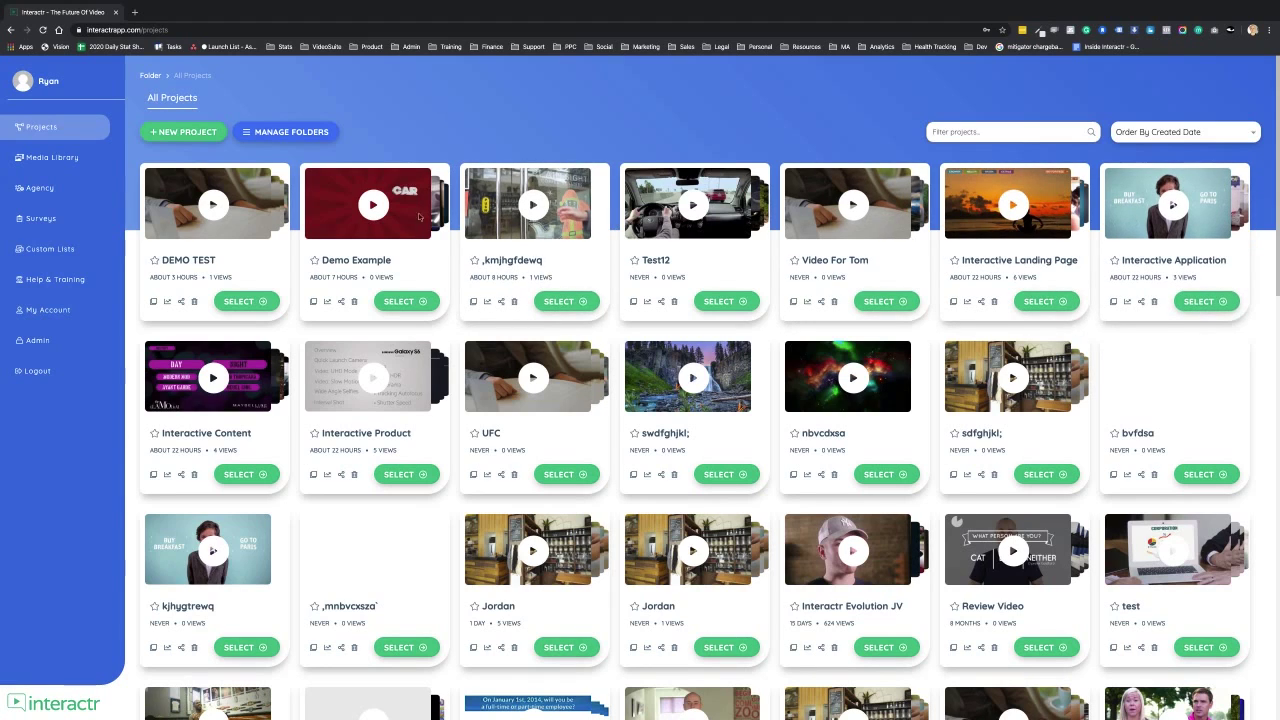
# Step: Create a new blank project named BLANK without a template
pyautogui.click(188, 135)
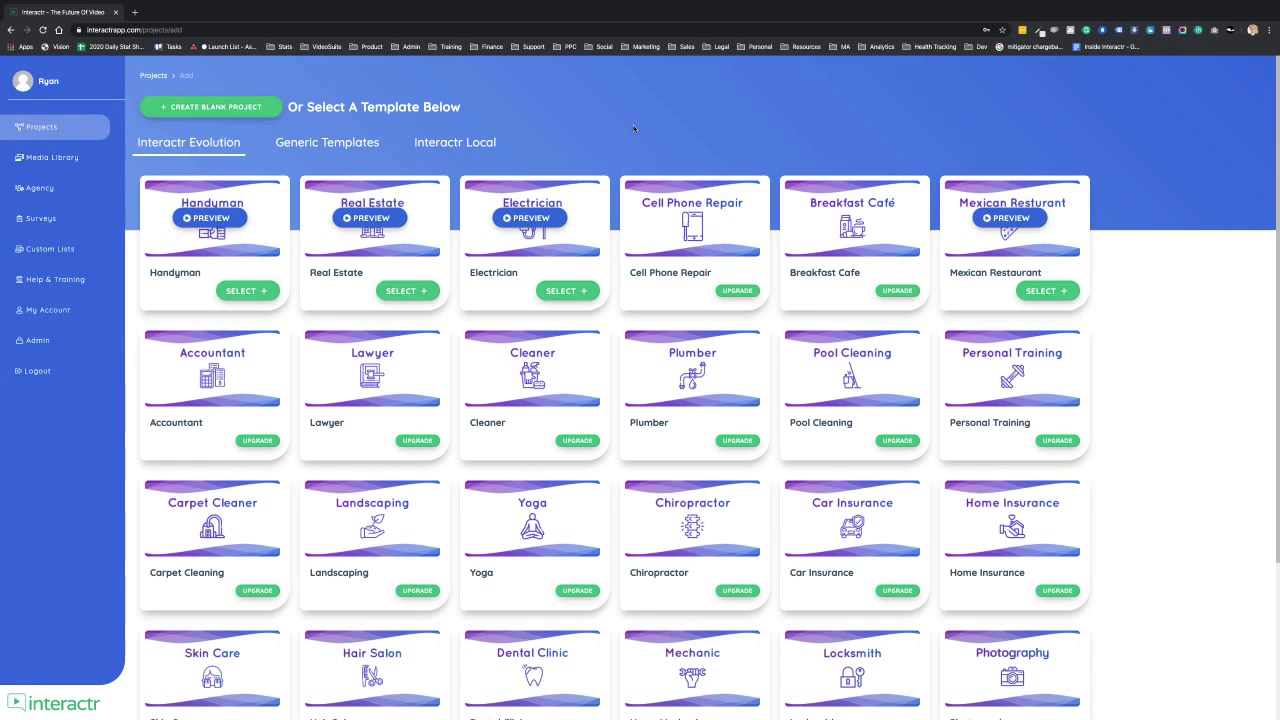
pyautogui.click(213, 110)
pyautogui.click(596, 317)
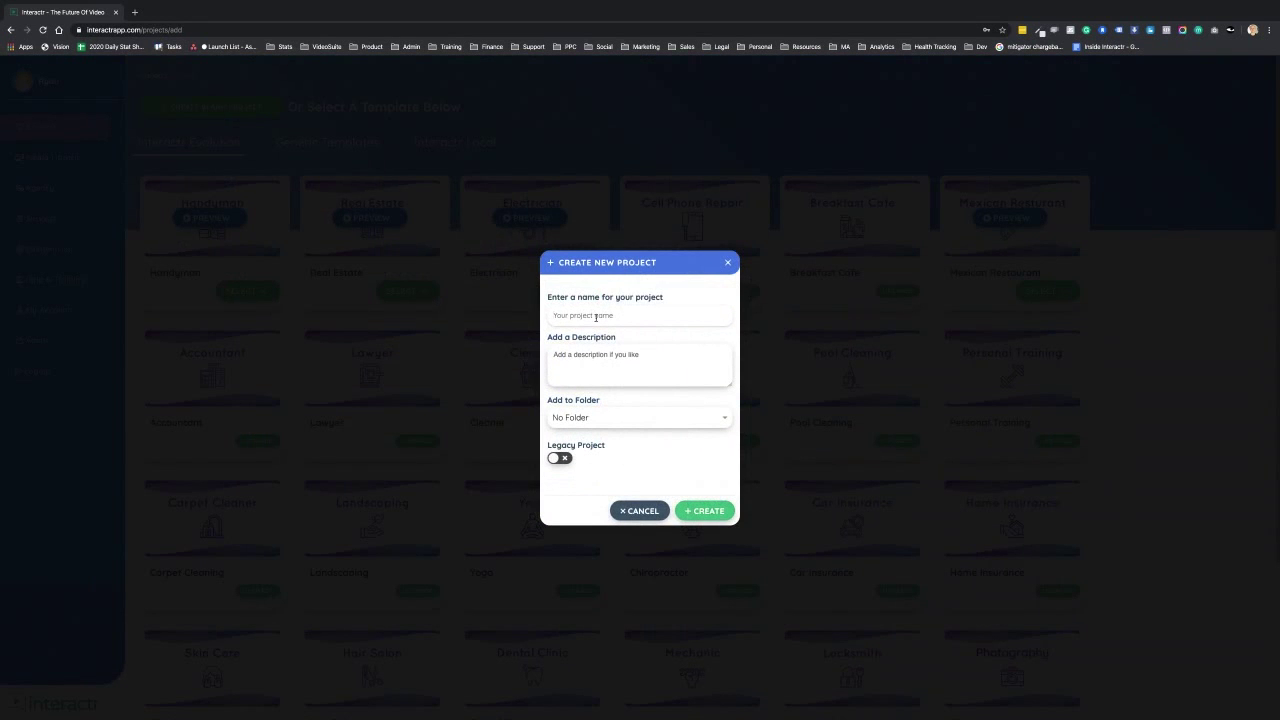
pyautogui.write('BLANK')
pyautogui.click(707, 514)
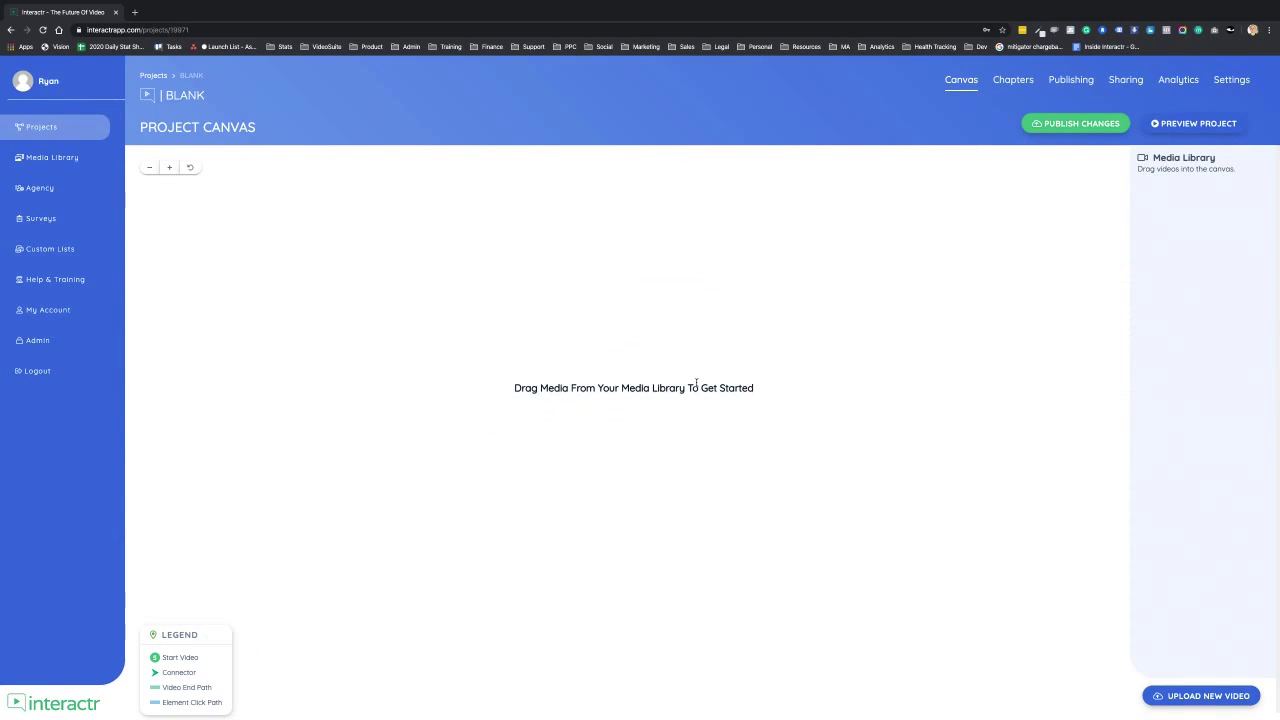
# Step: View the add-video options, dismiss them, and go back to All Projects
pyautogui.click(1223, 699)
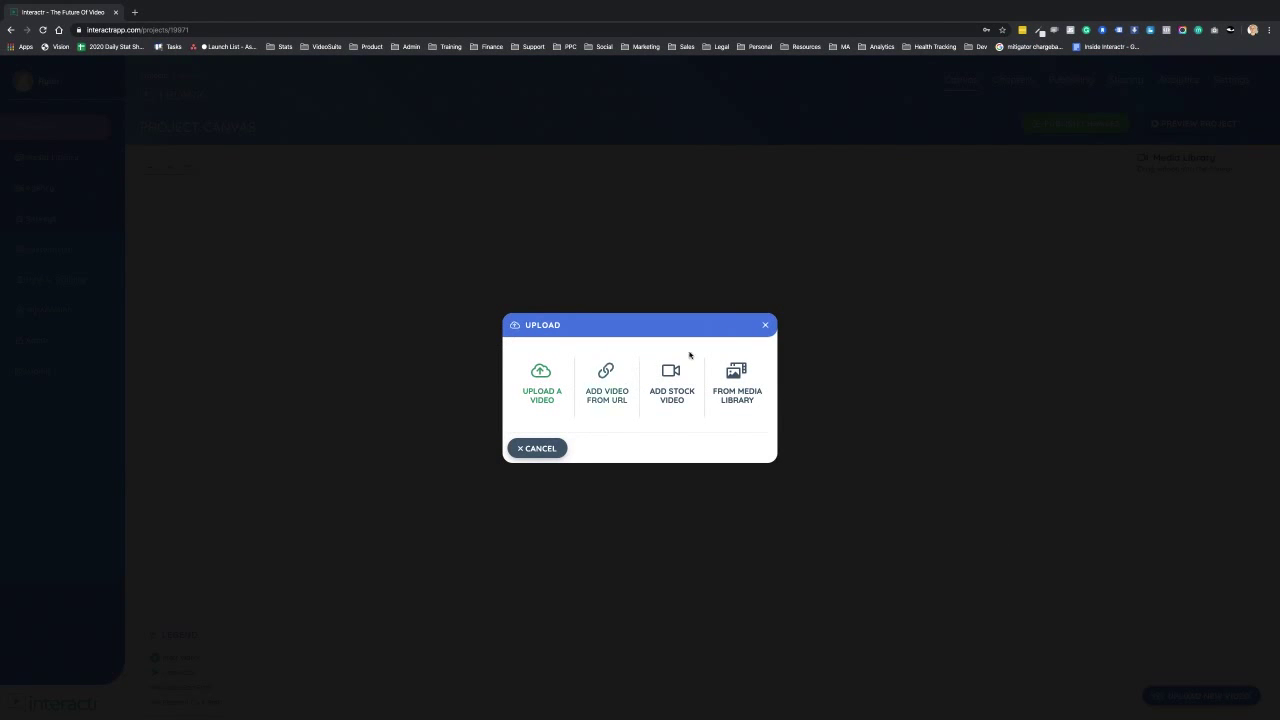
pyautogui.click(538, 449)
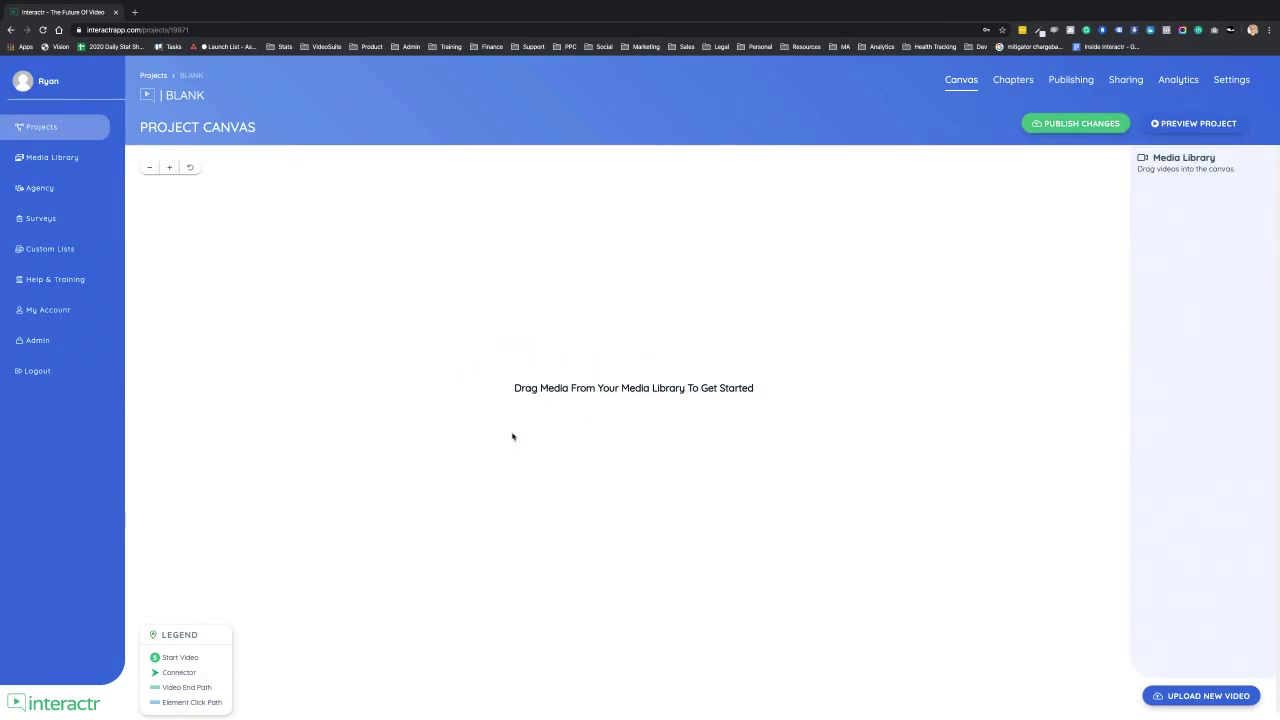
pyautogui.click(157, 80)
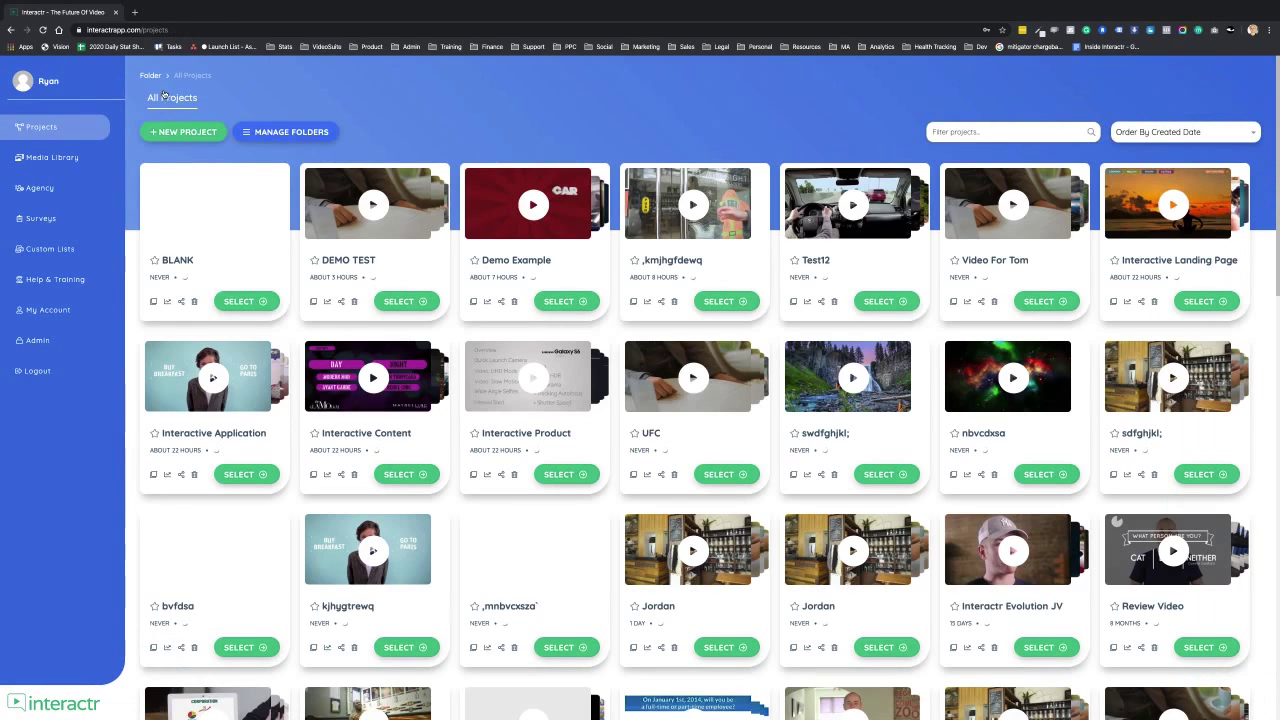
# Step: In DEMO TEST, place INTRO, LATTE, ESPRESSO, CAPPUCCINO and AMERICANO nodes on the canvas
pyautogui.click(405, 303)
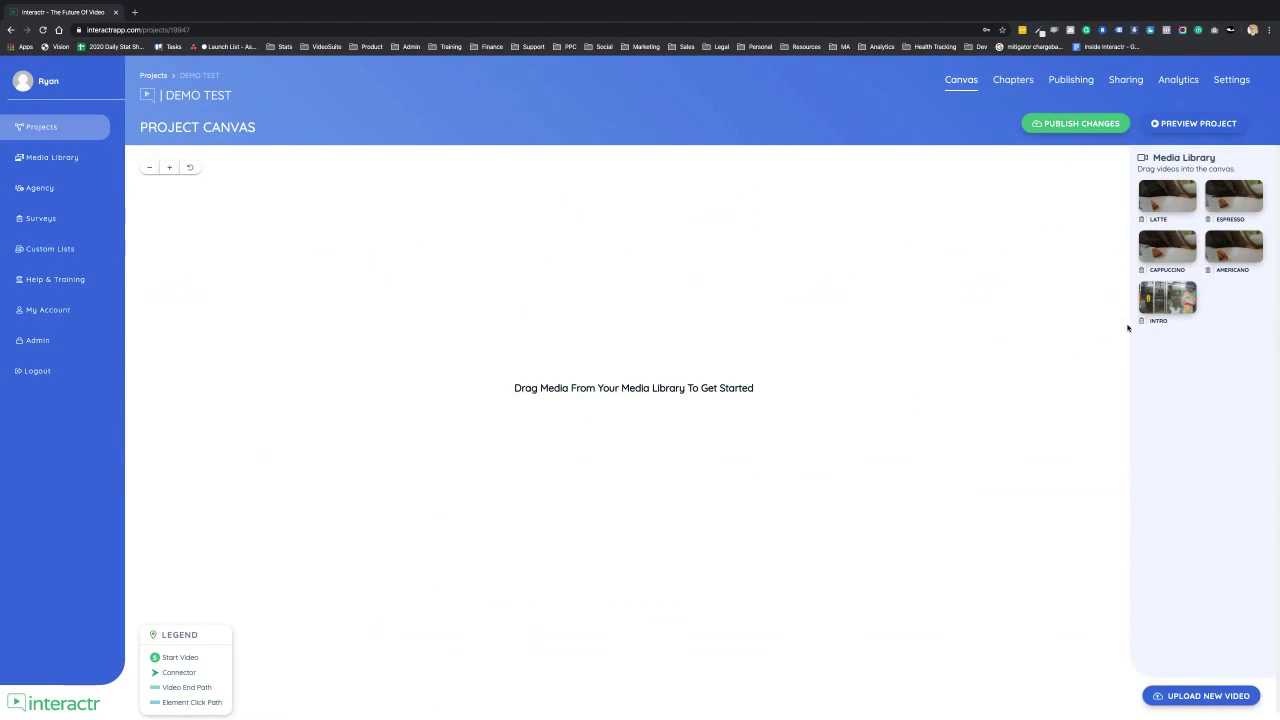
pyautogui.moveTo(1177, 299); pyautogui.dragTo(322, 350)
pyautogui.moveTo(1167, 196); pyautogui.dragTo(580, 196)
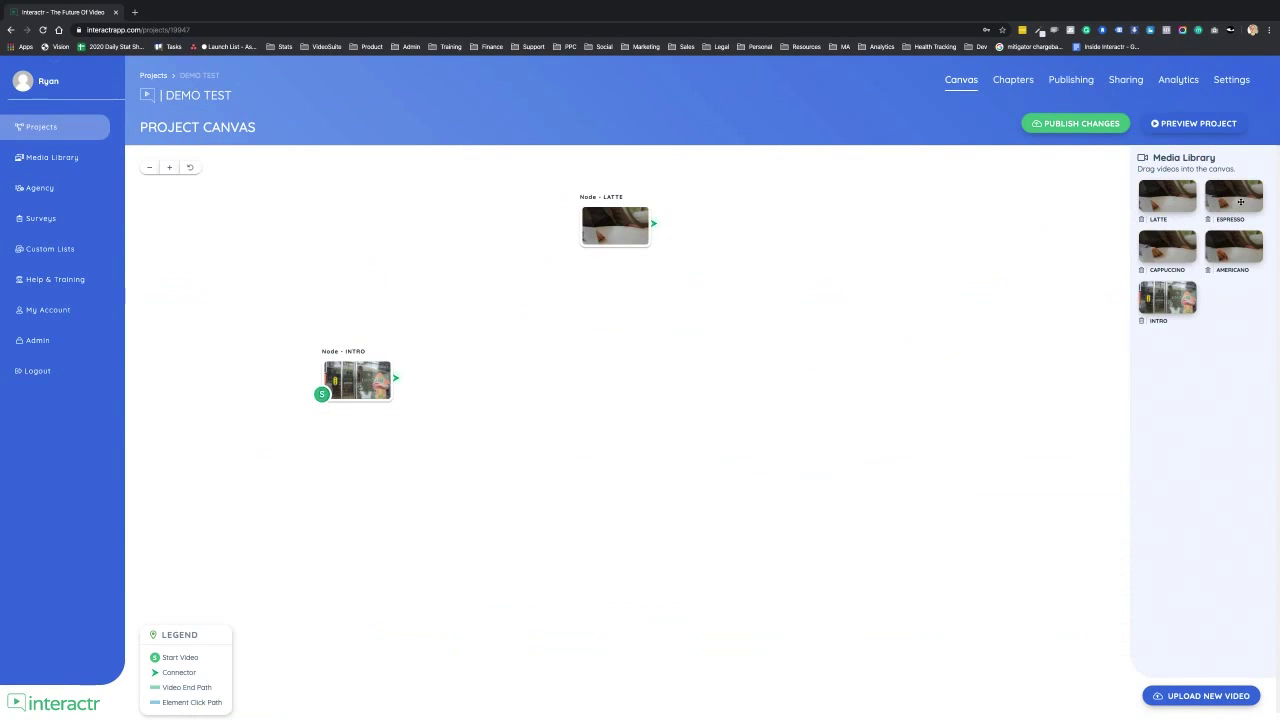
pyautogui.moveTo(1240, 201); pyautogui.dragTo(584, 319)
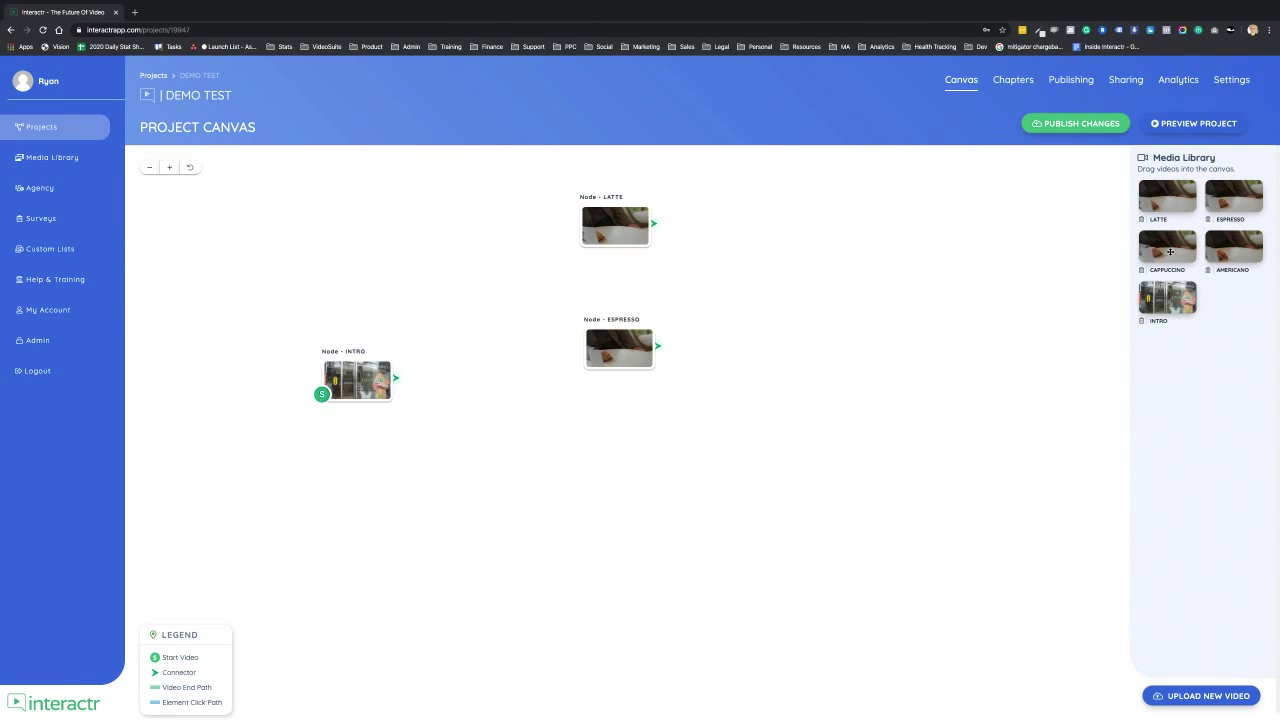
pyautogui.moveTo(1170, 251); pyautogui.dragTo(580, 436)
pyautogui.moveTo(1237, 251); pyautogui.dragTo(635, 574)
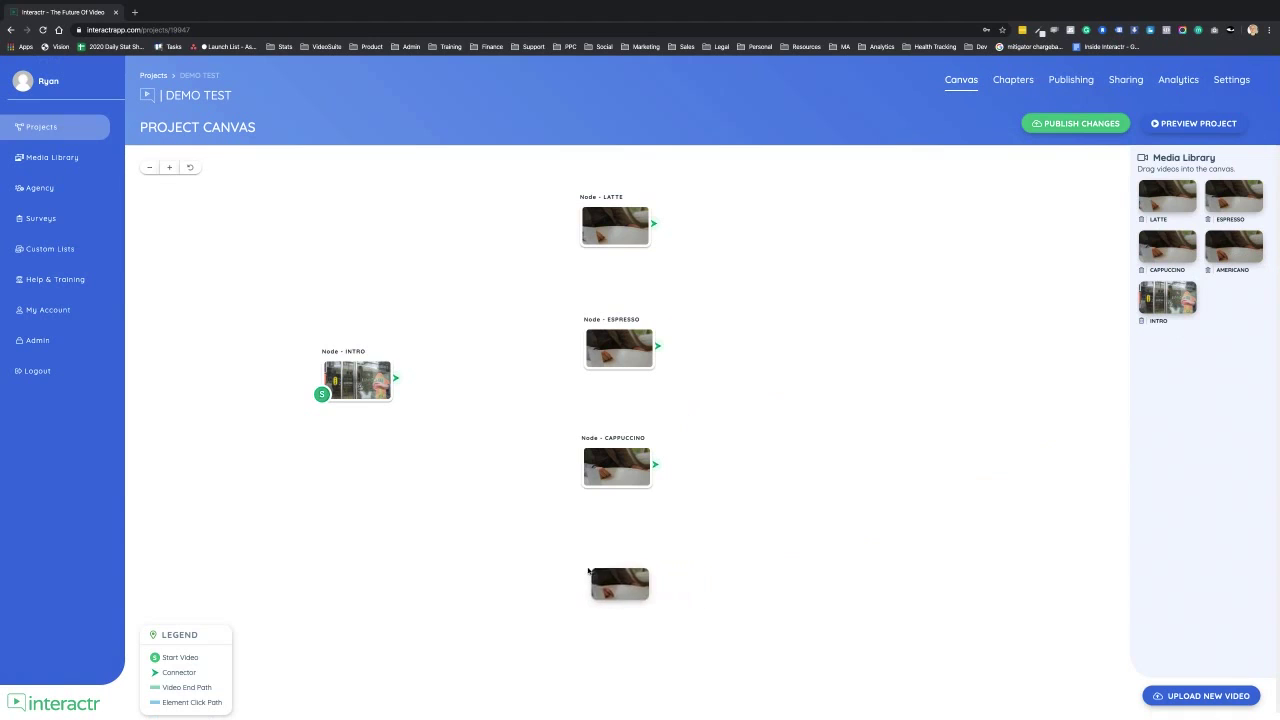
pyautogui.moveTo(777, 431)
pyautogui.mouseDown()
pyautogui.moveTo(871, 440)
pyautogui.moveTo(791, 443)
pyautogui.mouseUp()
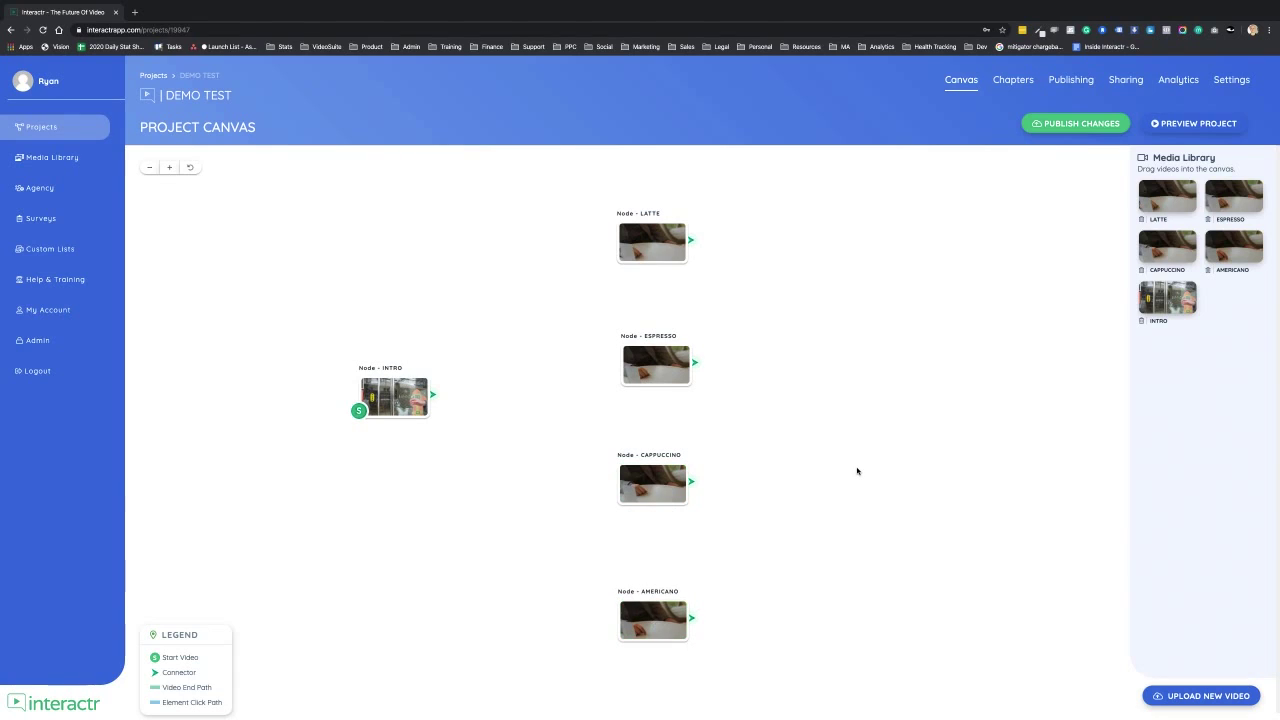
pyautogui.moveTo(433, 394); pyautogui.dragTo(559, 323)
# Step: Open INTRO and bring up the Coffee Shop, Man / Woman and Top Menu presets
pyautogui.doubleClick(400, 400)
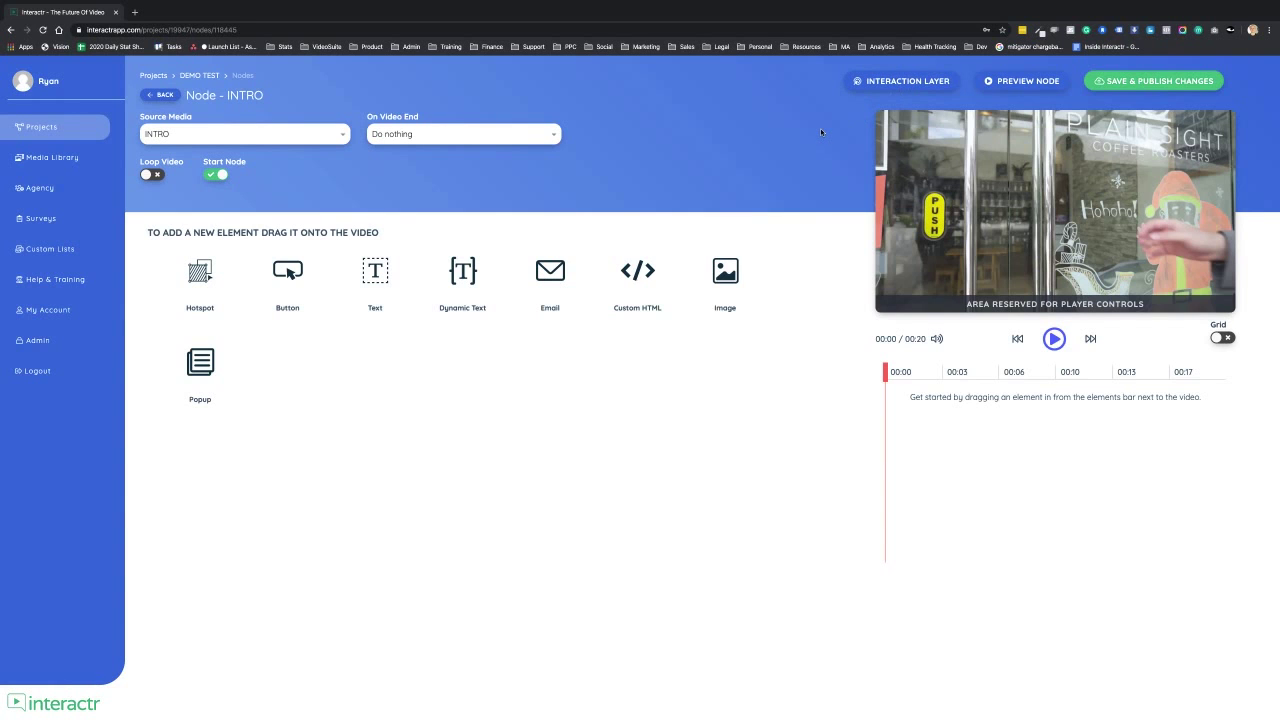
pyautogui.click(910, 81)
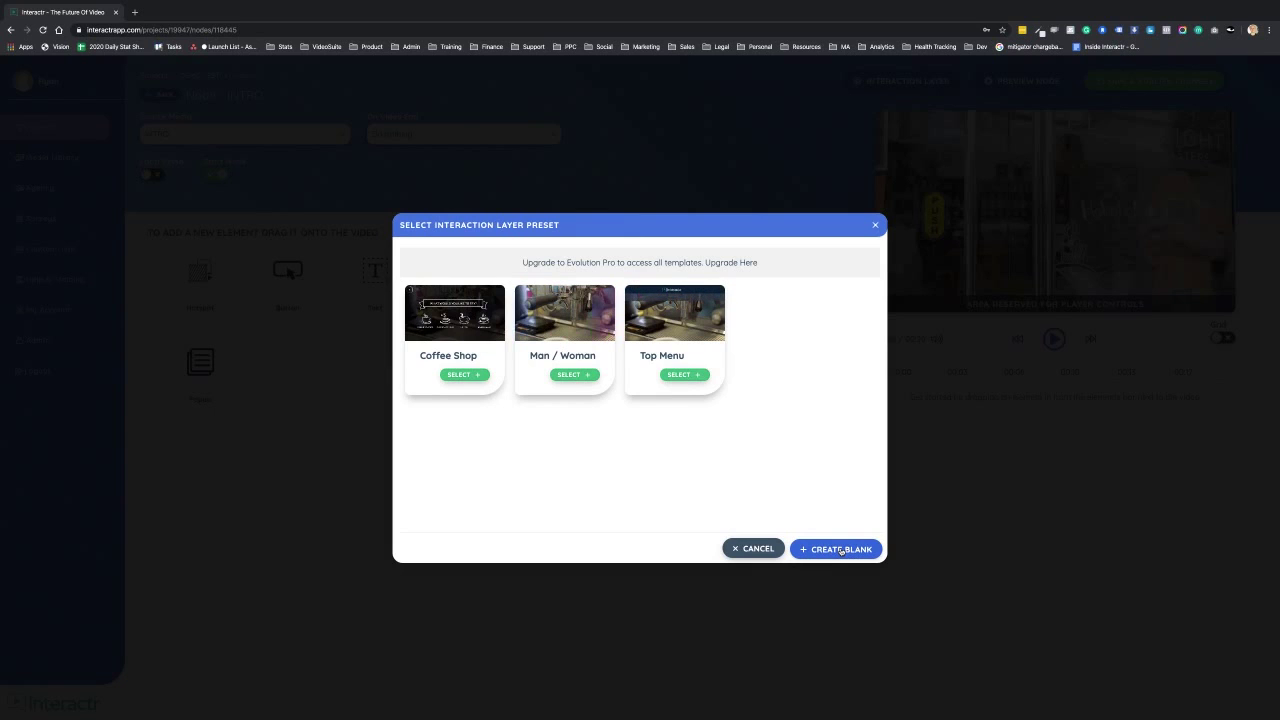
# Step: Try the Coffee Shop, Man / Woman and Top Menu templates, settling on Coffee Shop
pyautogui.click(468, 377)
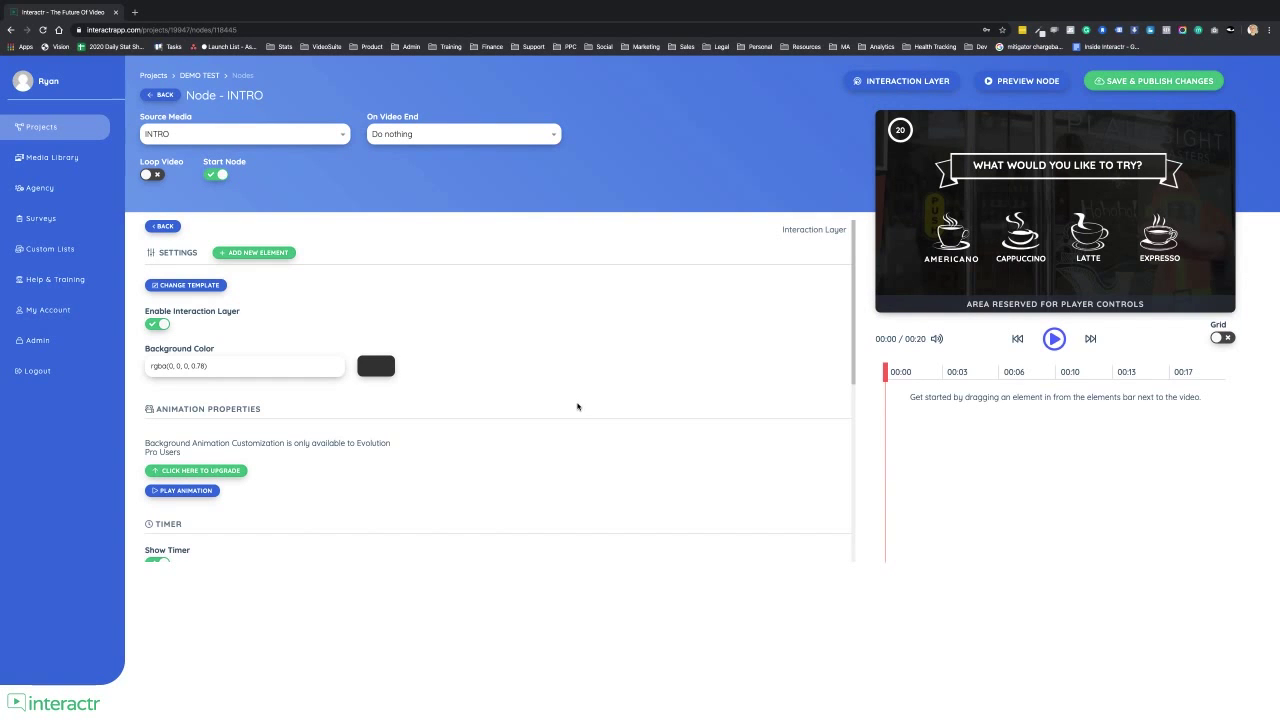
pyautogui.click(188, 287)
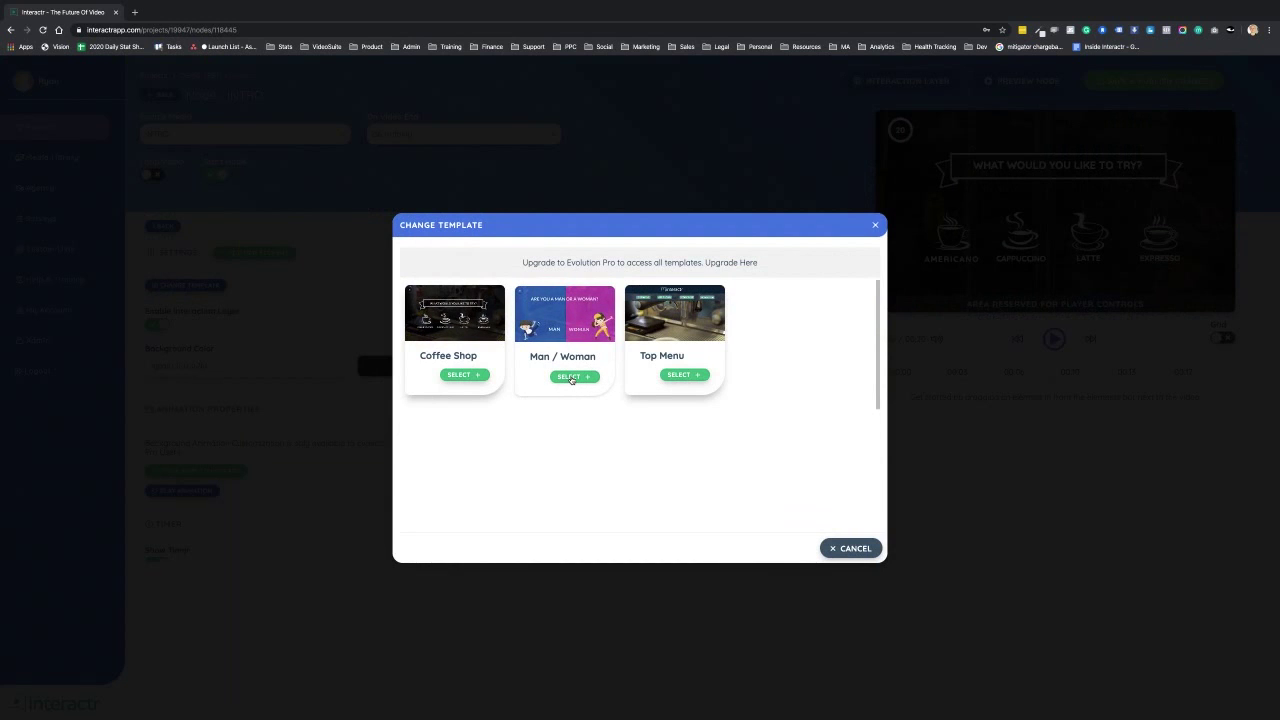
pyautogui.click(571, 377)
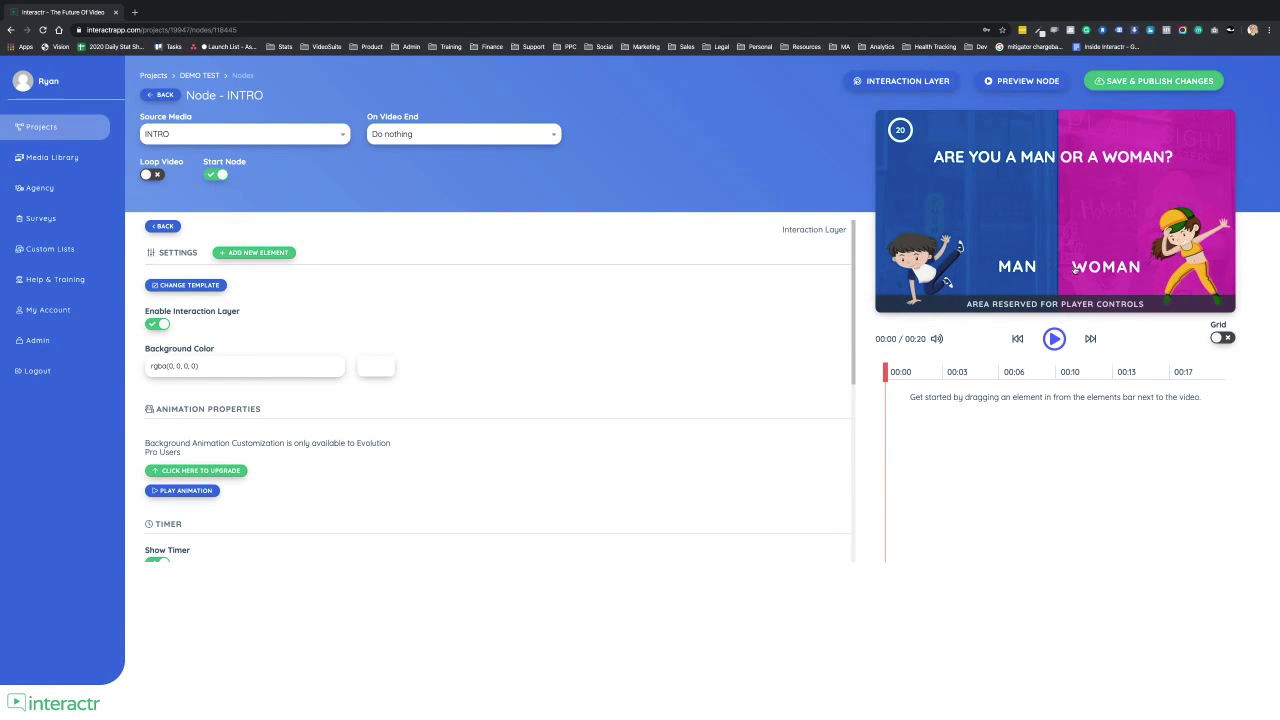
pyautogui.click(199, 287)
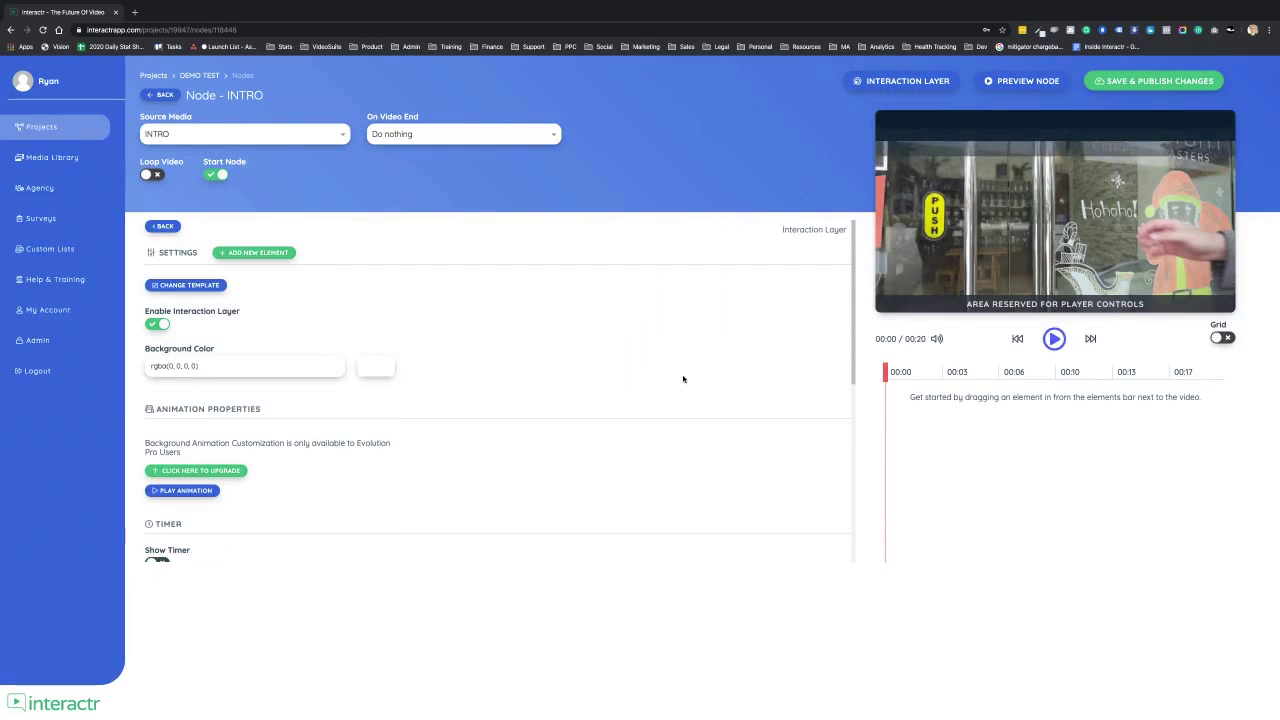
pyautogui.click(683, 376)
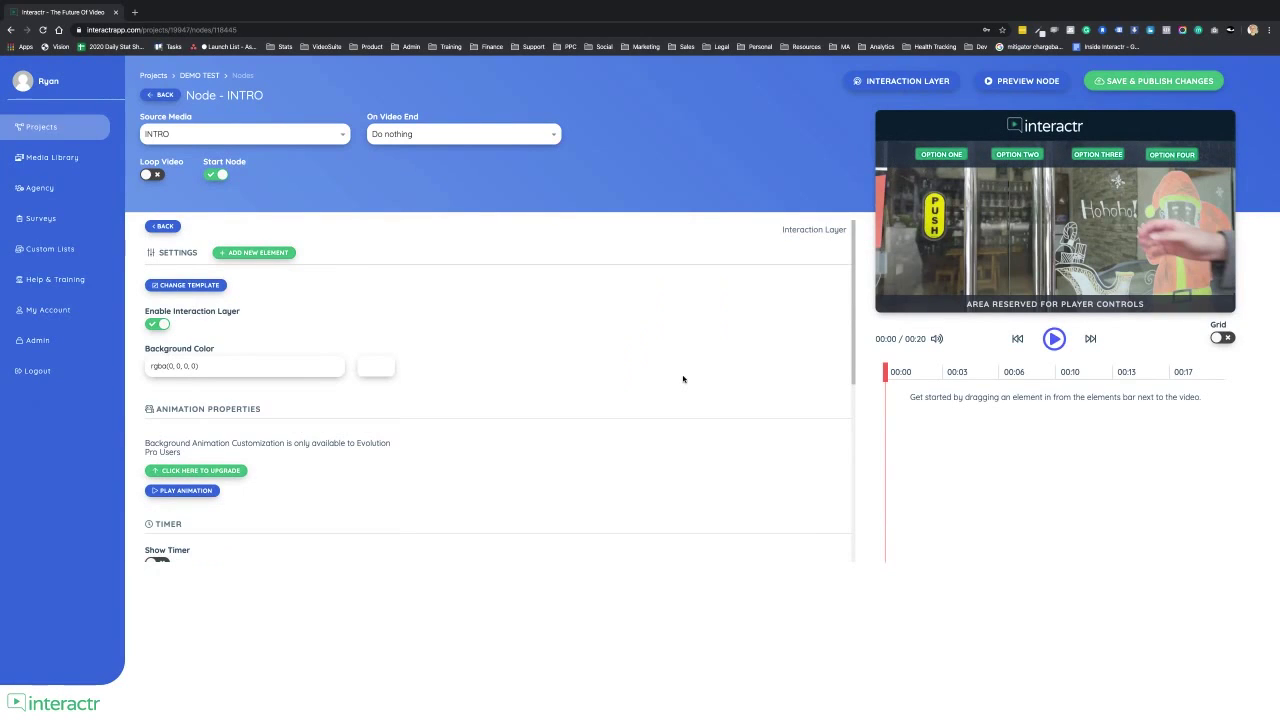
pyautogui.click(184, 285)
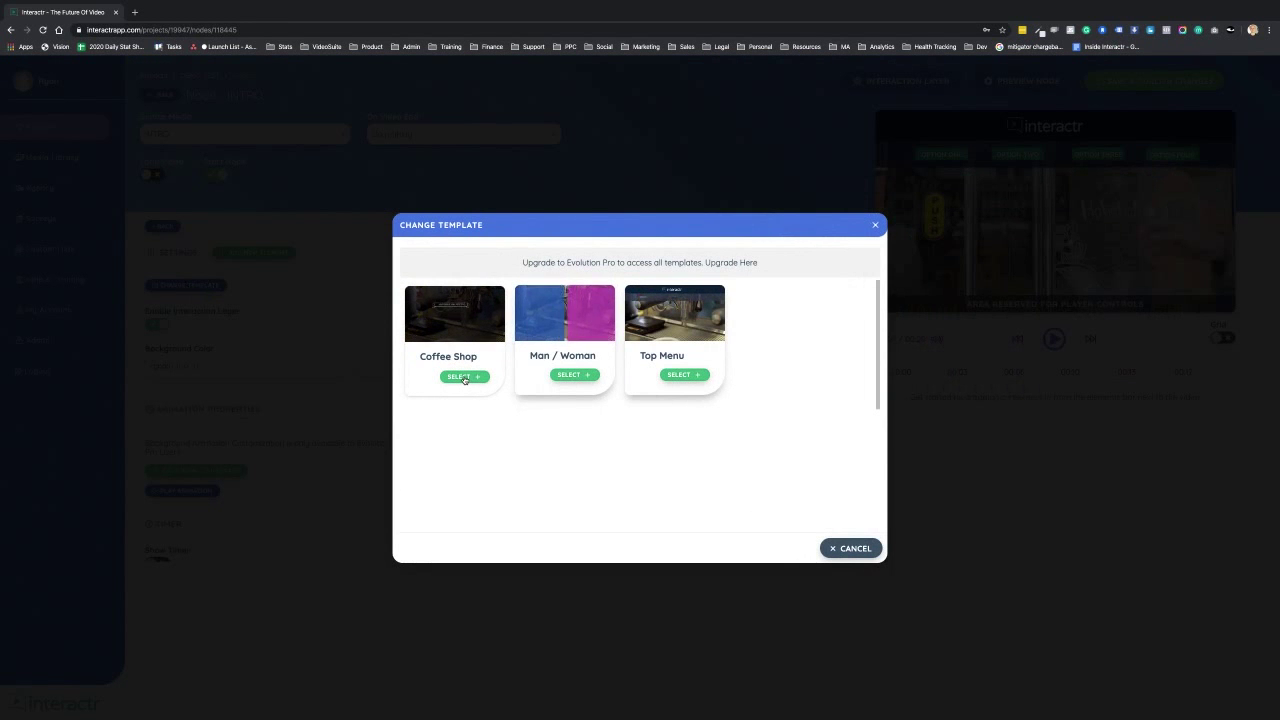
pyautogui.click(464, 377)
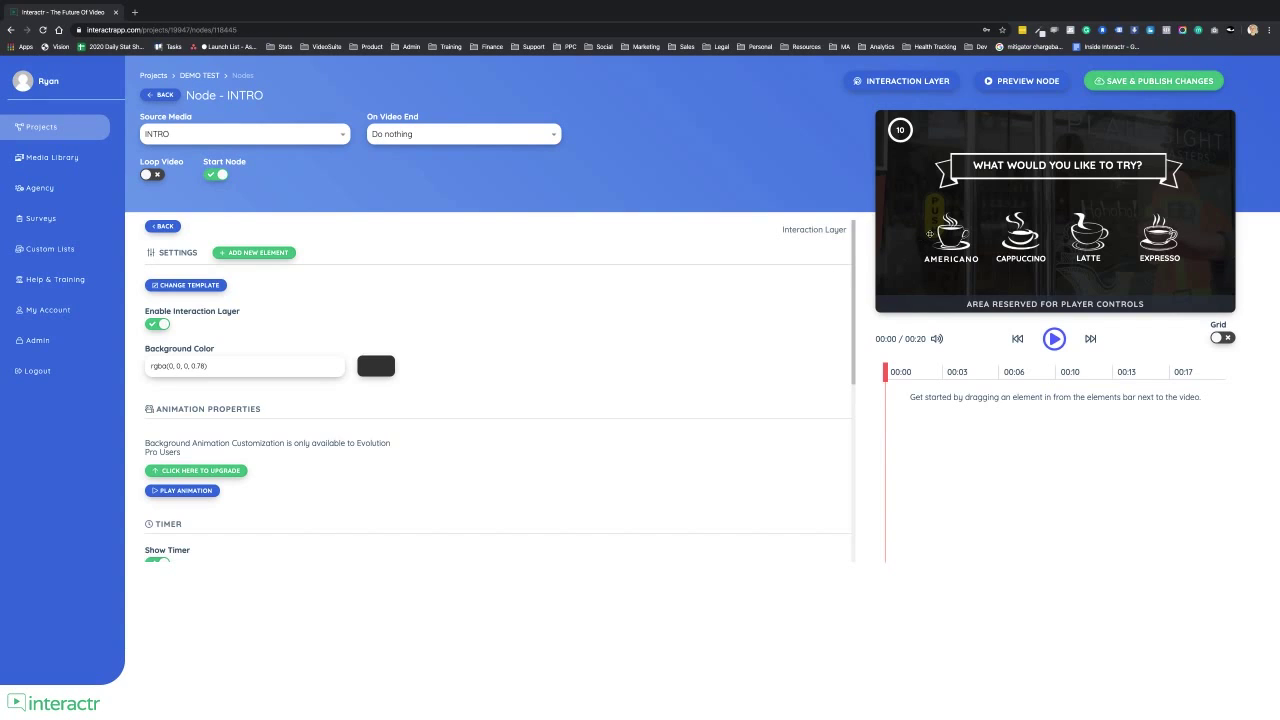
pyautogui.click(947, 236)
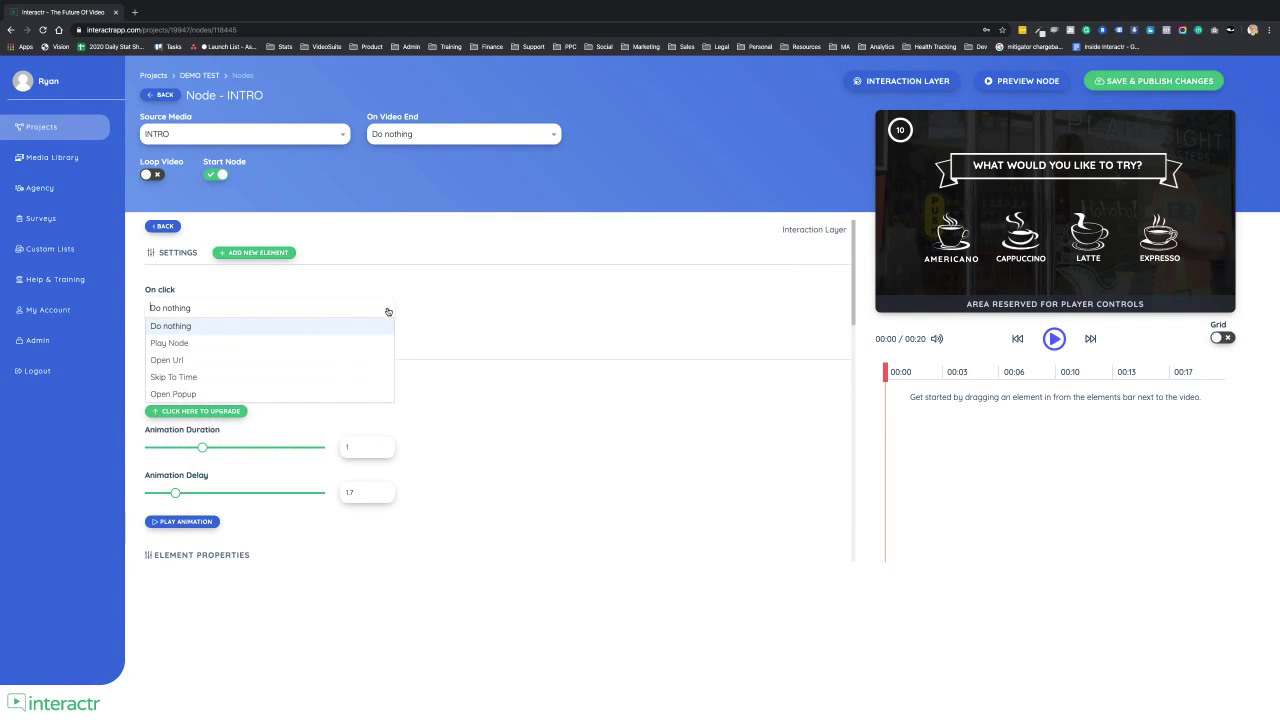
# Step: Set the Americano choice's On click to Play Node AMERICANO, then return to the canvas
pyautogui.click(183, 343)
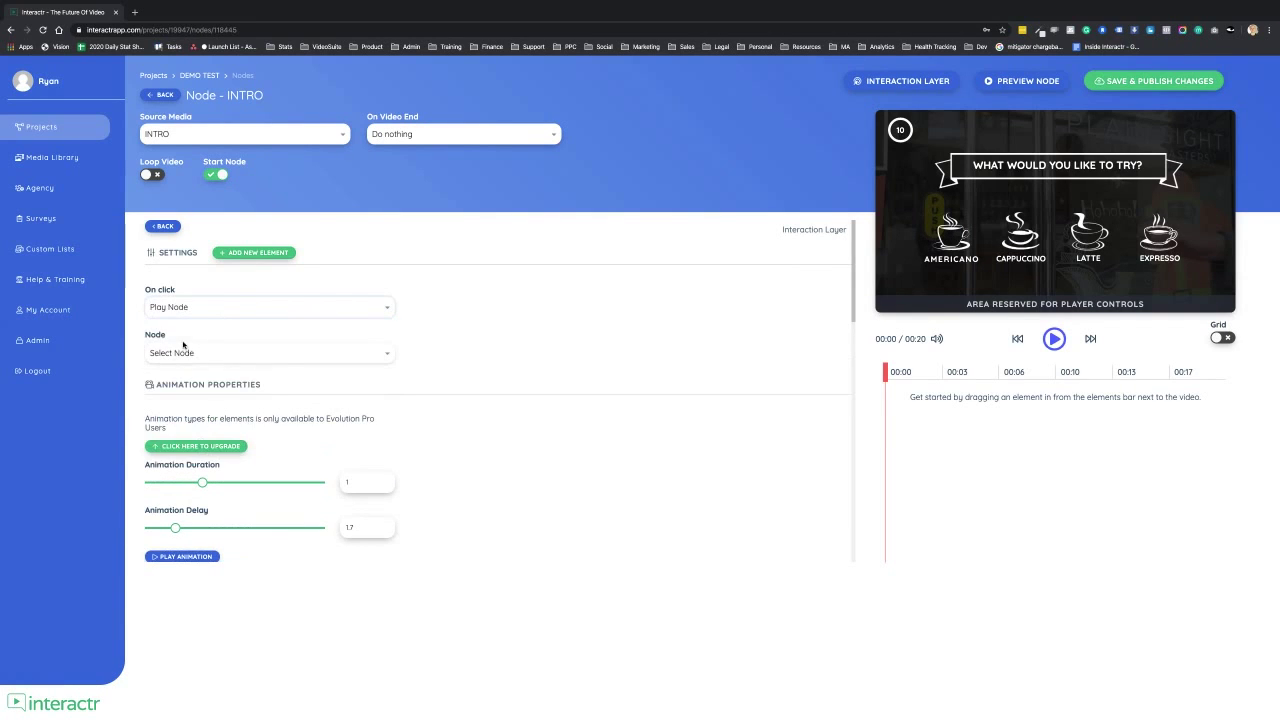
pyautogui.click(286, 356)
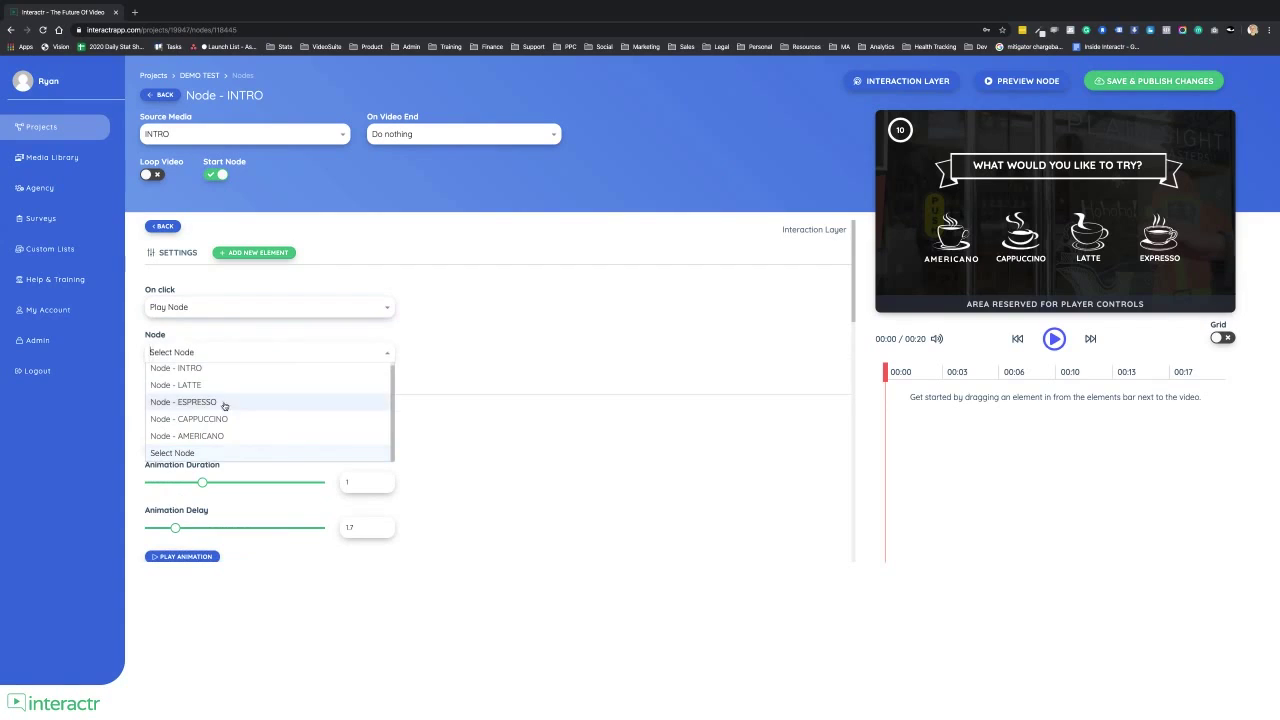
pyautogui.click(229, 436)
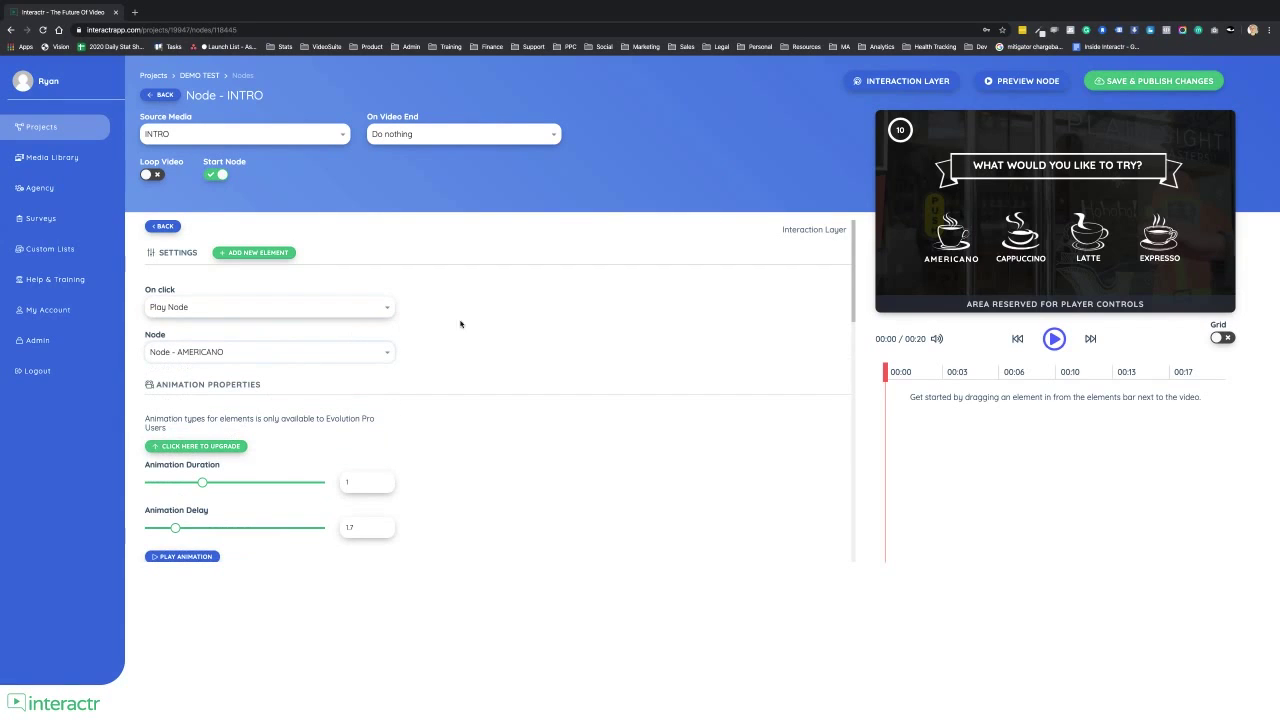
pyautogui.click(956, 263)
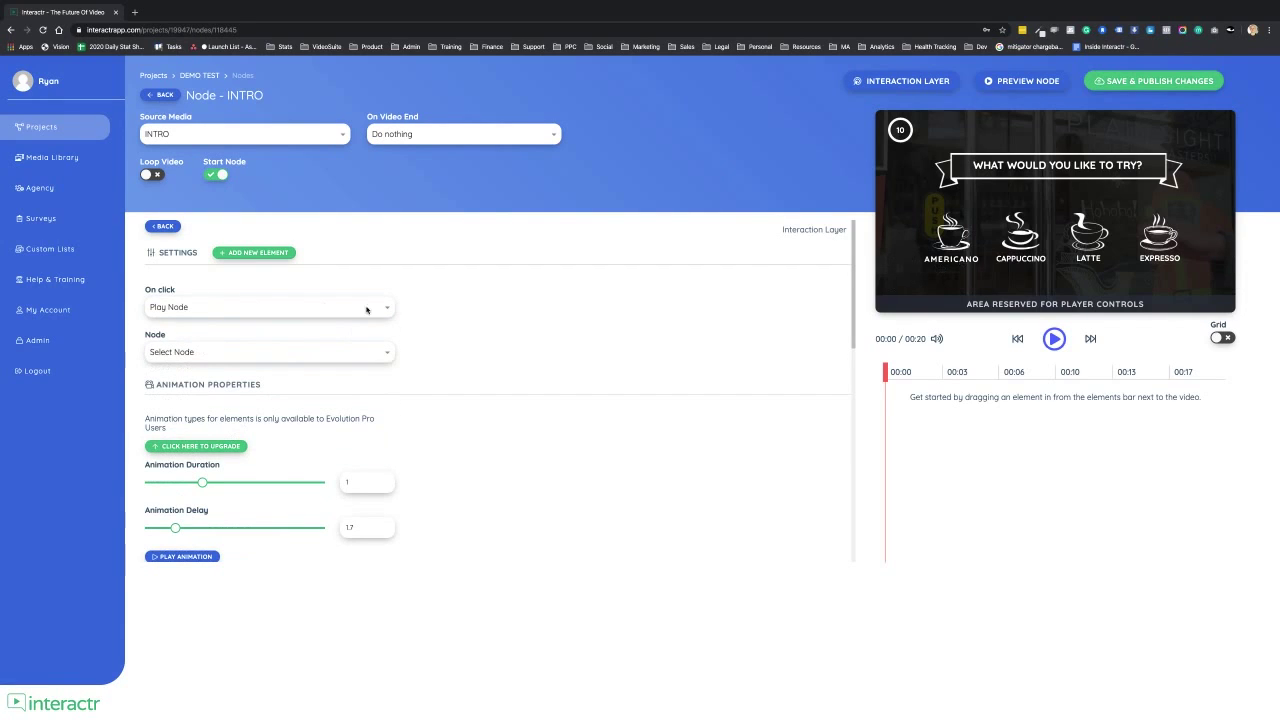
pyautogui.click(390, 352)
pyautogui.click(214, 436)
pyautogui.click(163, 95)
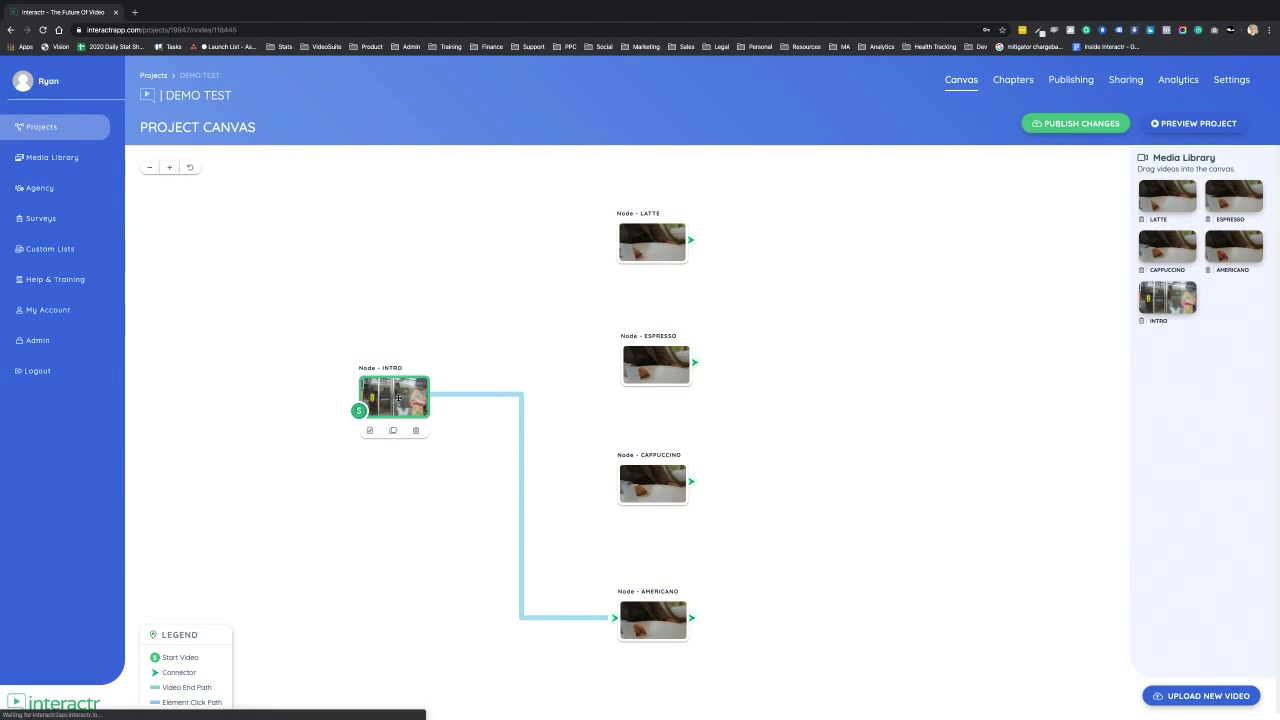
# Step: In INTRO's interaction layer, make the Cappuccino choice play the CAPPUCCINO node
pyautogui.click(397, 398)
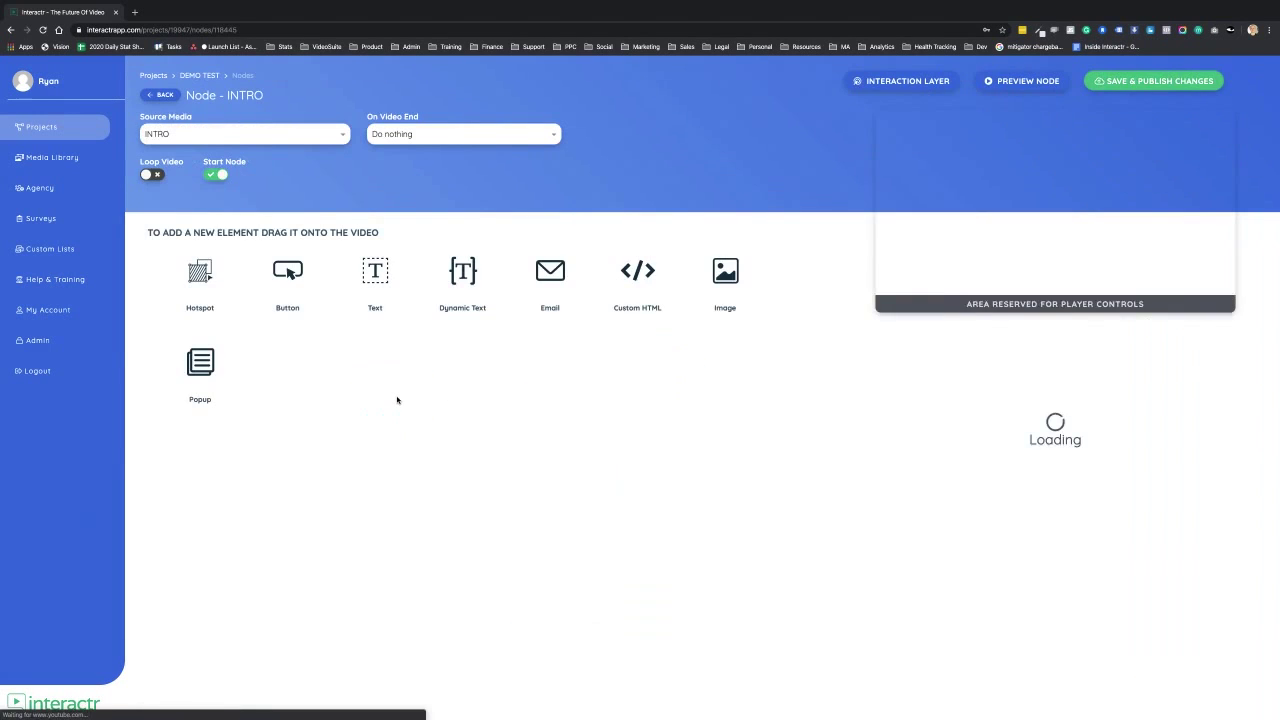
pyautogui.click(900, 81)
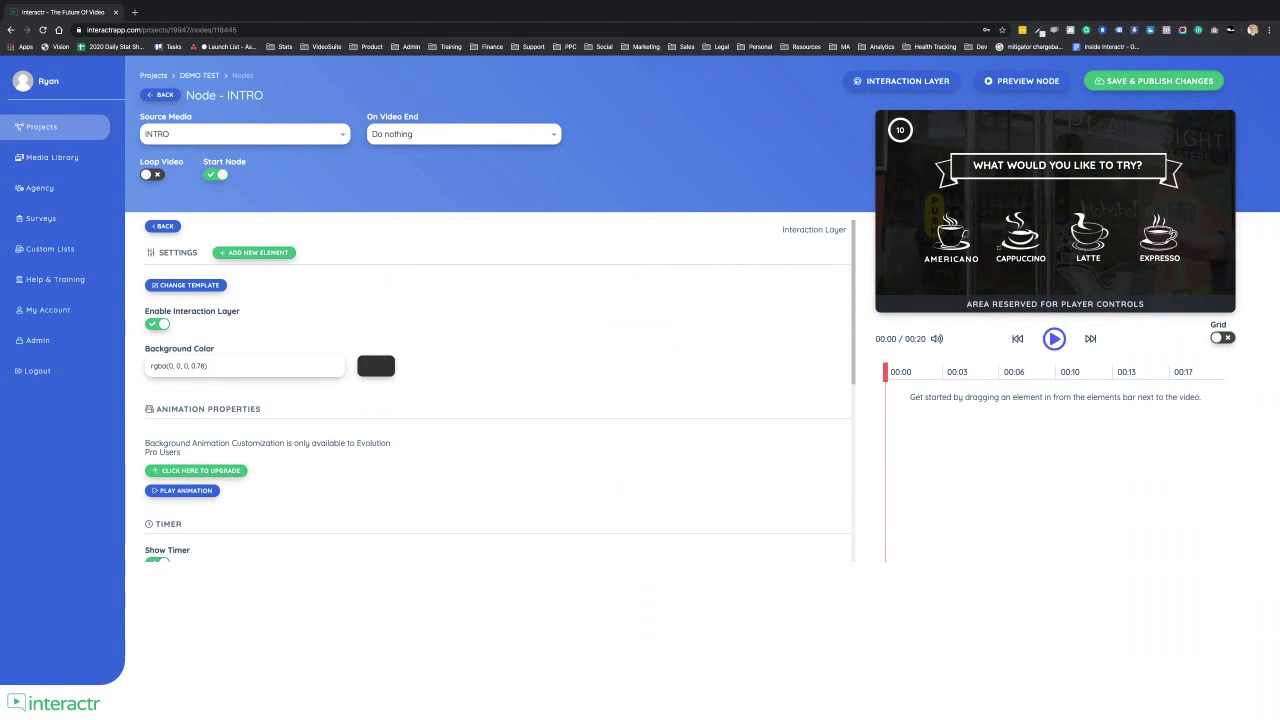
pyautogui.click(1021, 240)
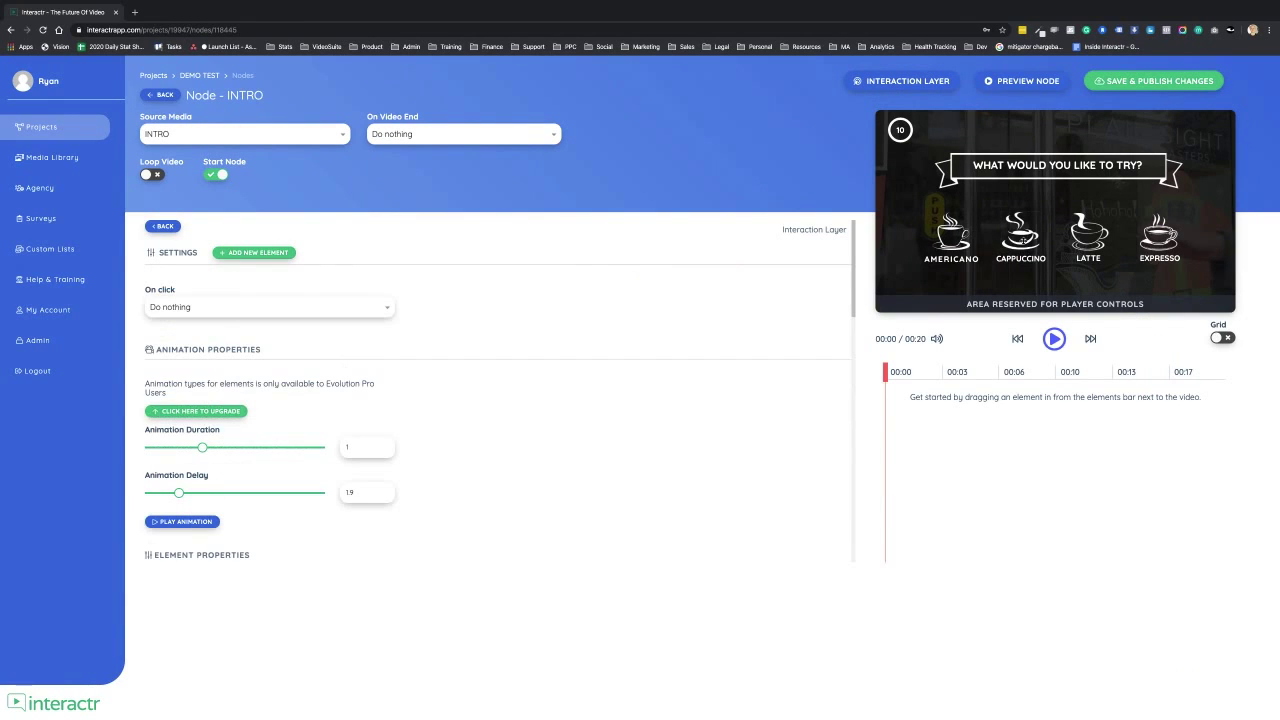
pyautogui.click(380, 309)
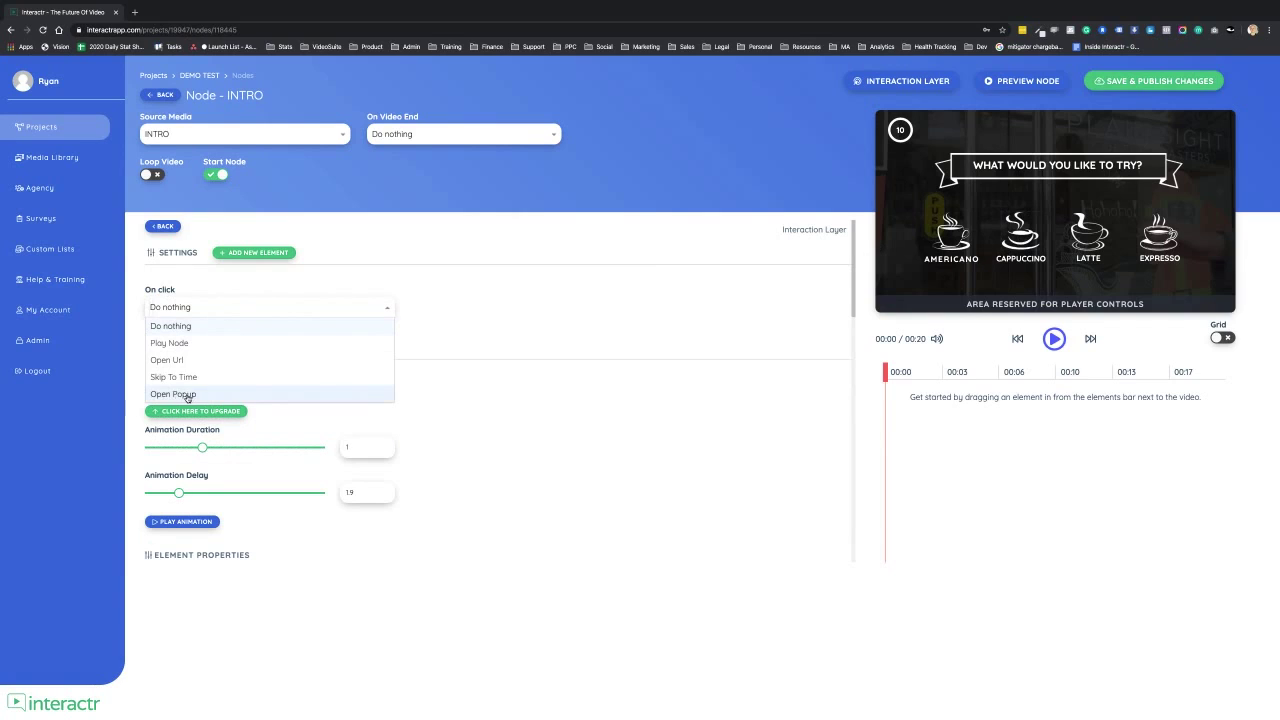
pyautogui.click(170, 343)
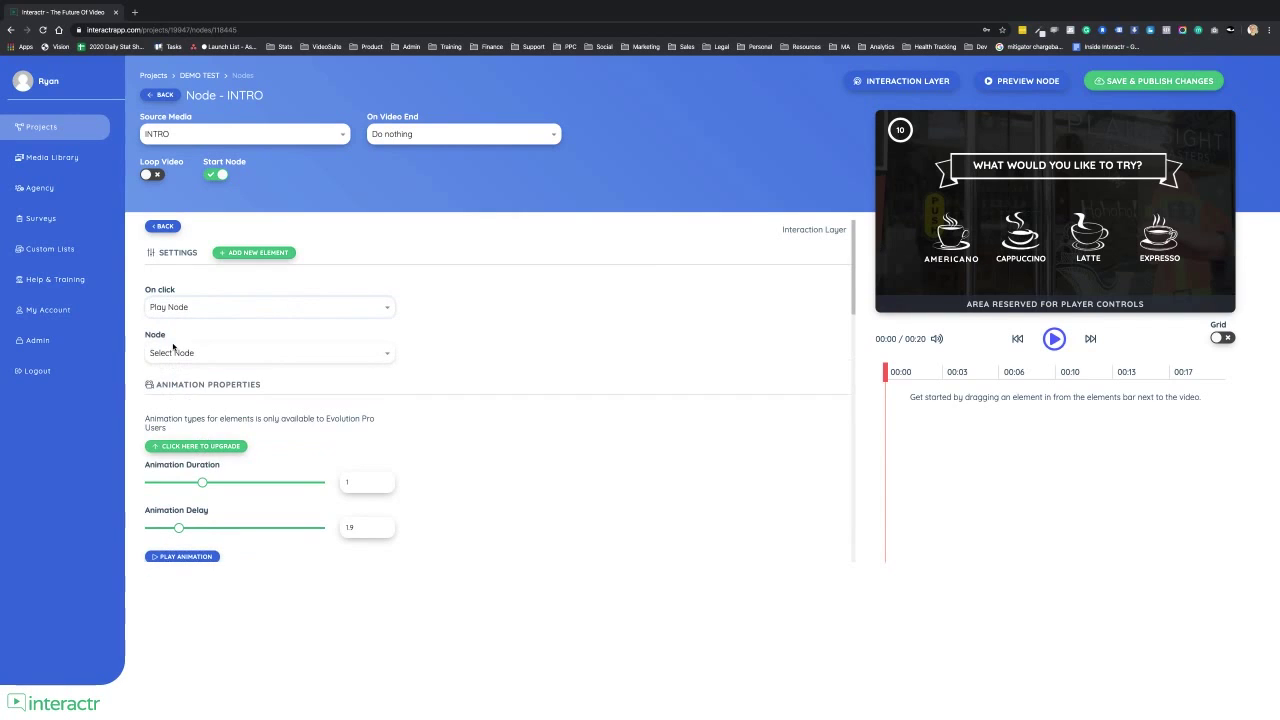
pyautogui.click(274, 356)
pyautogui.click(222, 419)
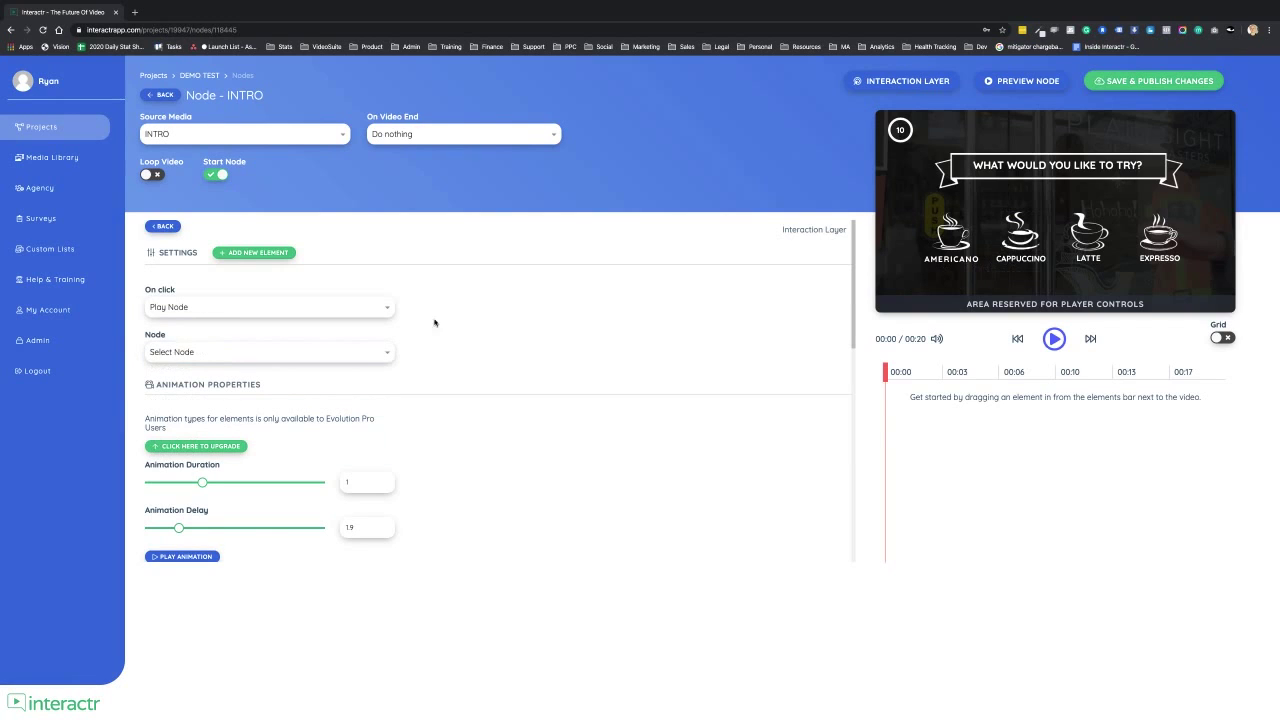
pyautogui.click(354, 353)
pyautogui.click(240, 420)
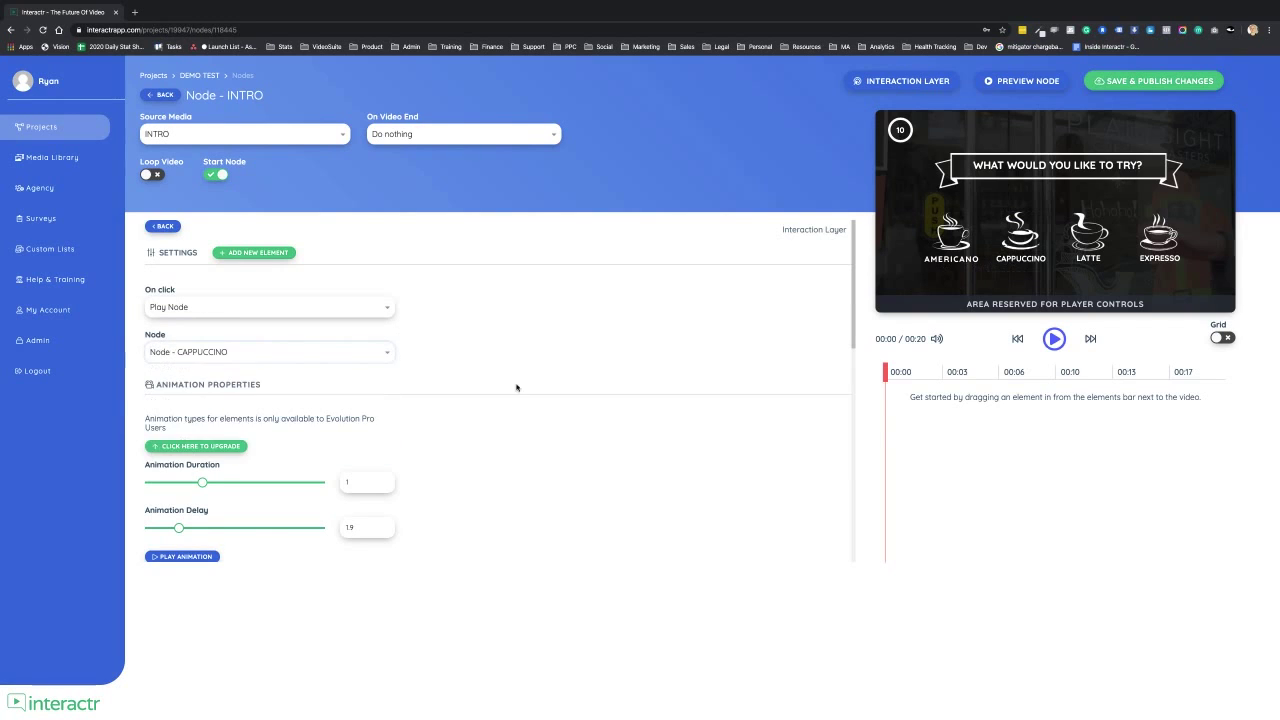
# Step: Make the Latte choice play the LATTE node
pyautogui.click(345, 308)
pyautogui.click(300, 341)
pyautogui.click(265, 352)
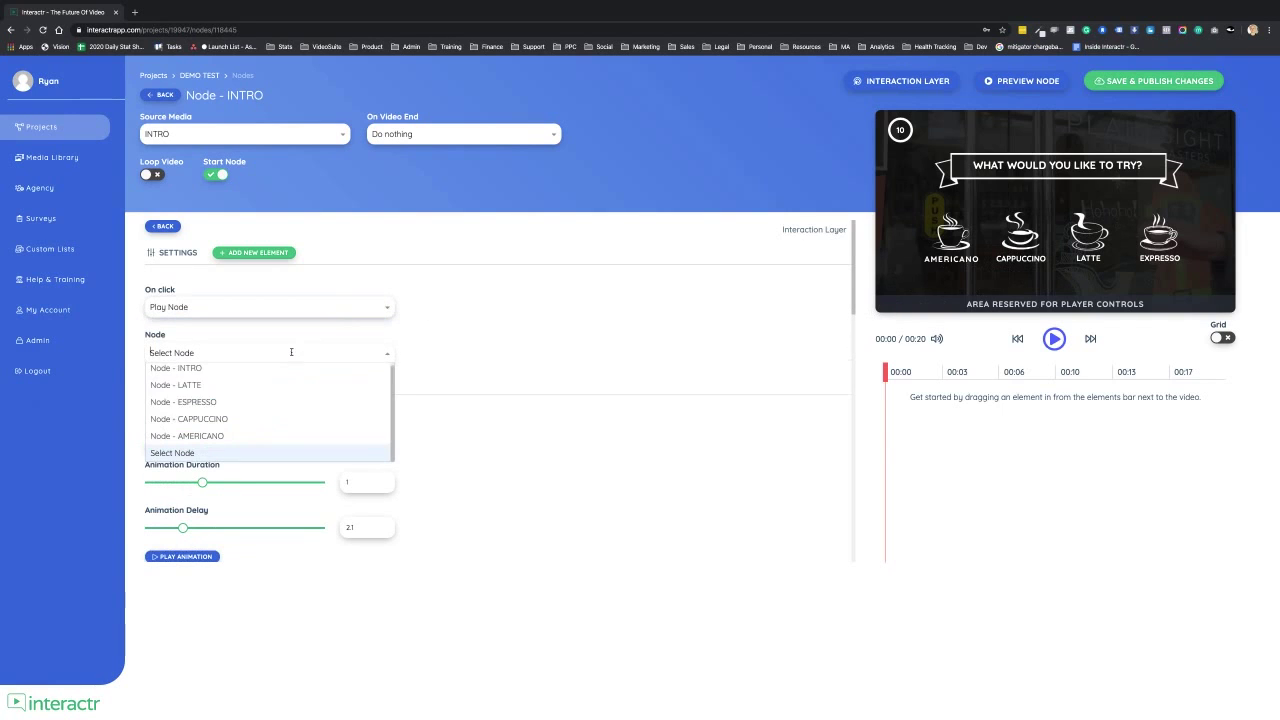
pyautogui.click(260, 386)
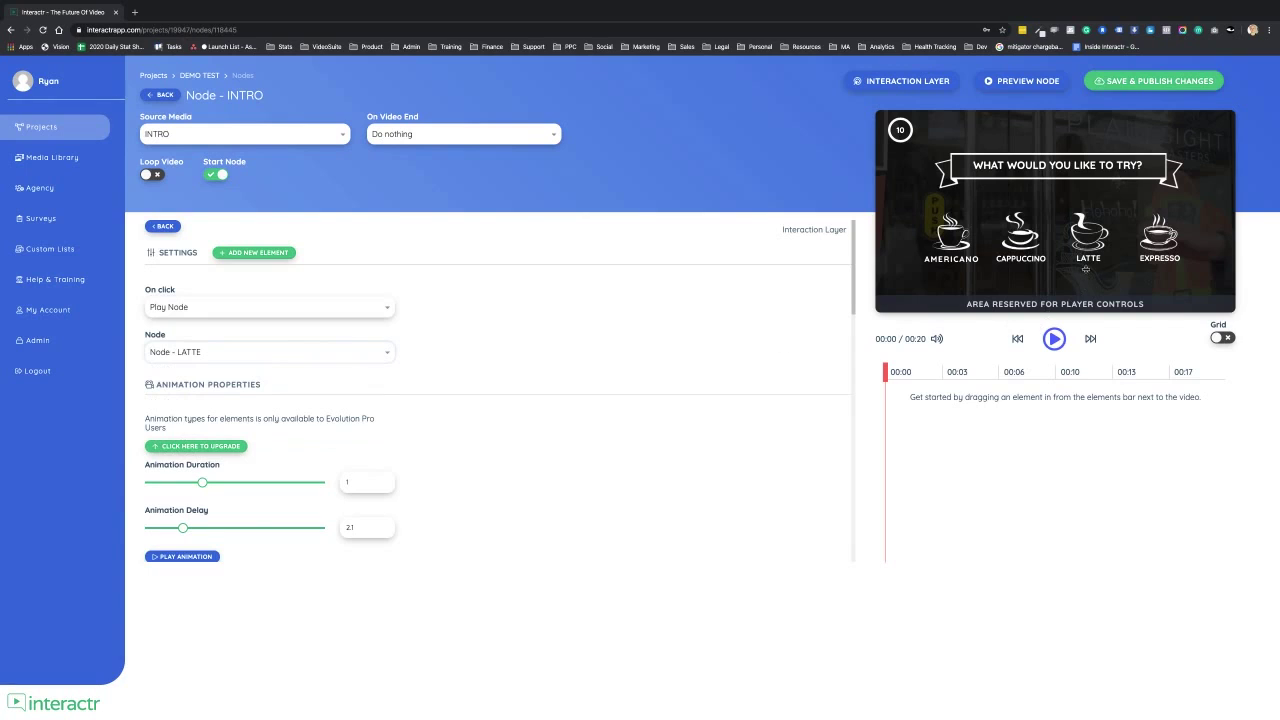
pyautogui.click(251, 352)
pyautogui.click(218, 385)
# Step: Make the Espresso choice play the ESPRESSO node
pyautogui.click(243, 309)
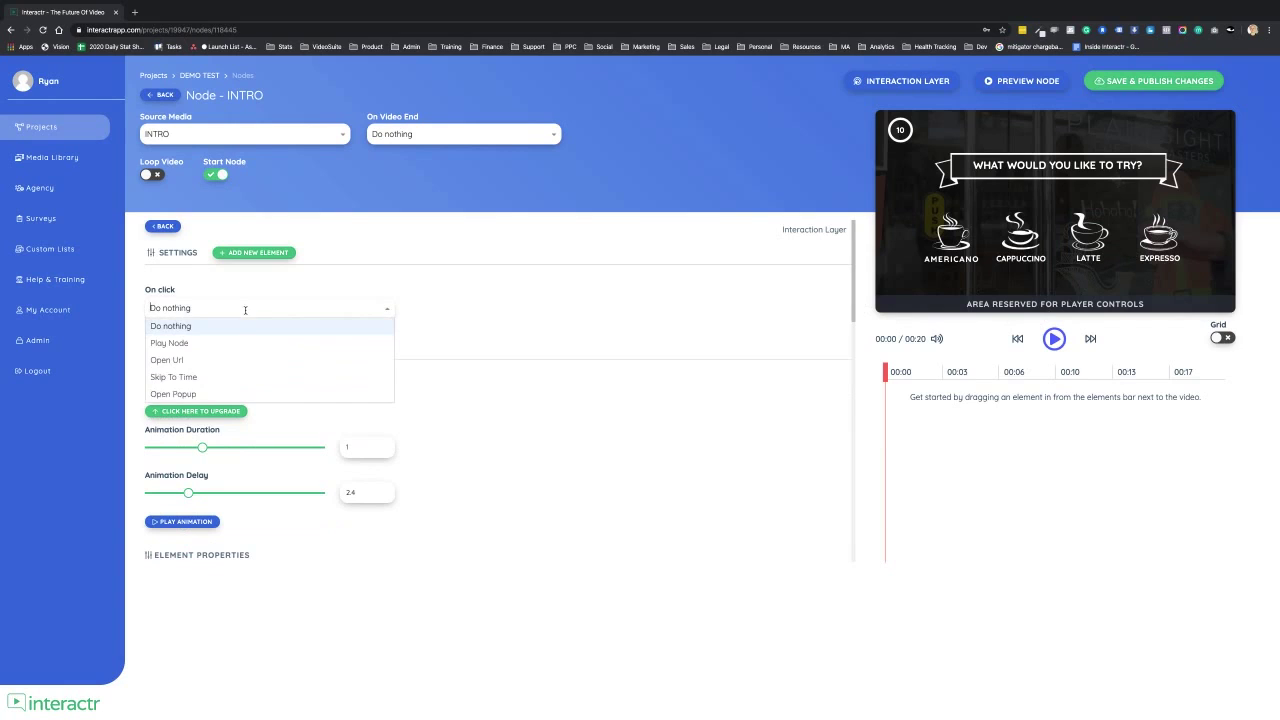
pyautogui.click(175, 343)
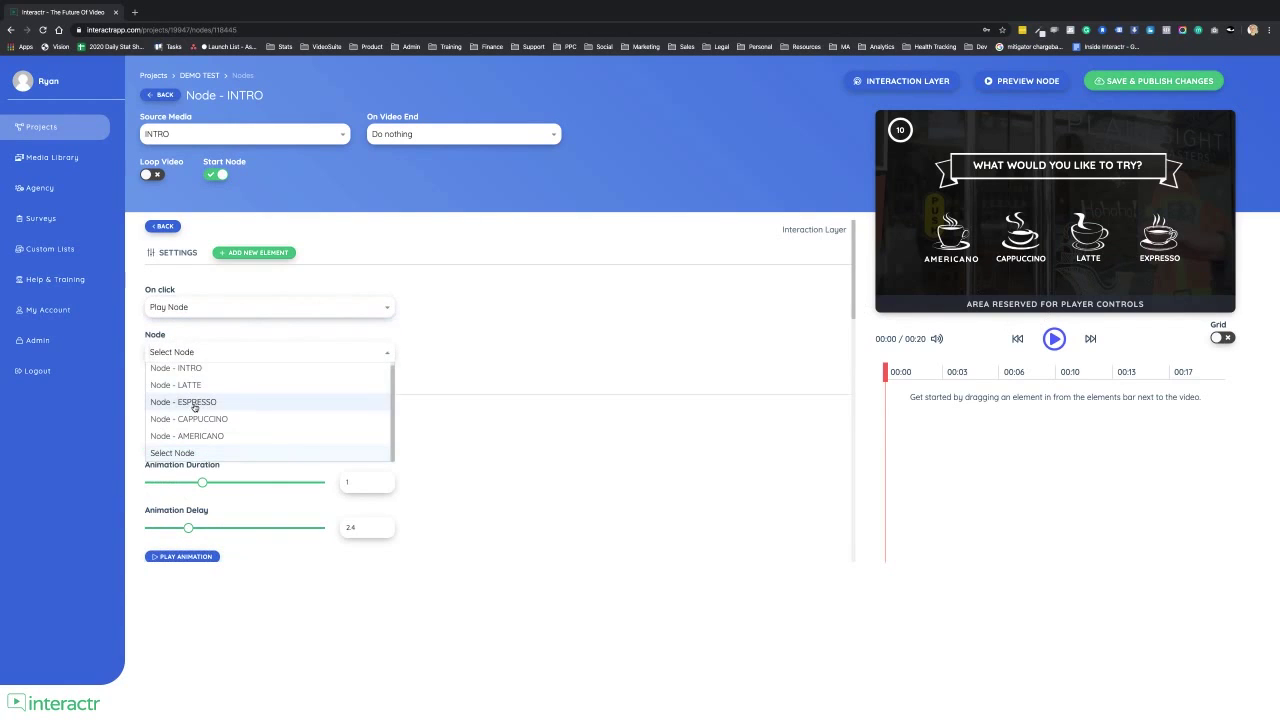
pyautogui.click(195, 405)
pyautogui.click(265, 350)
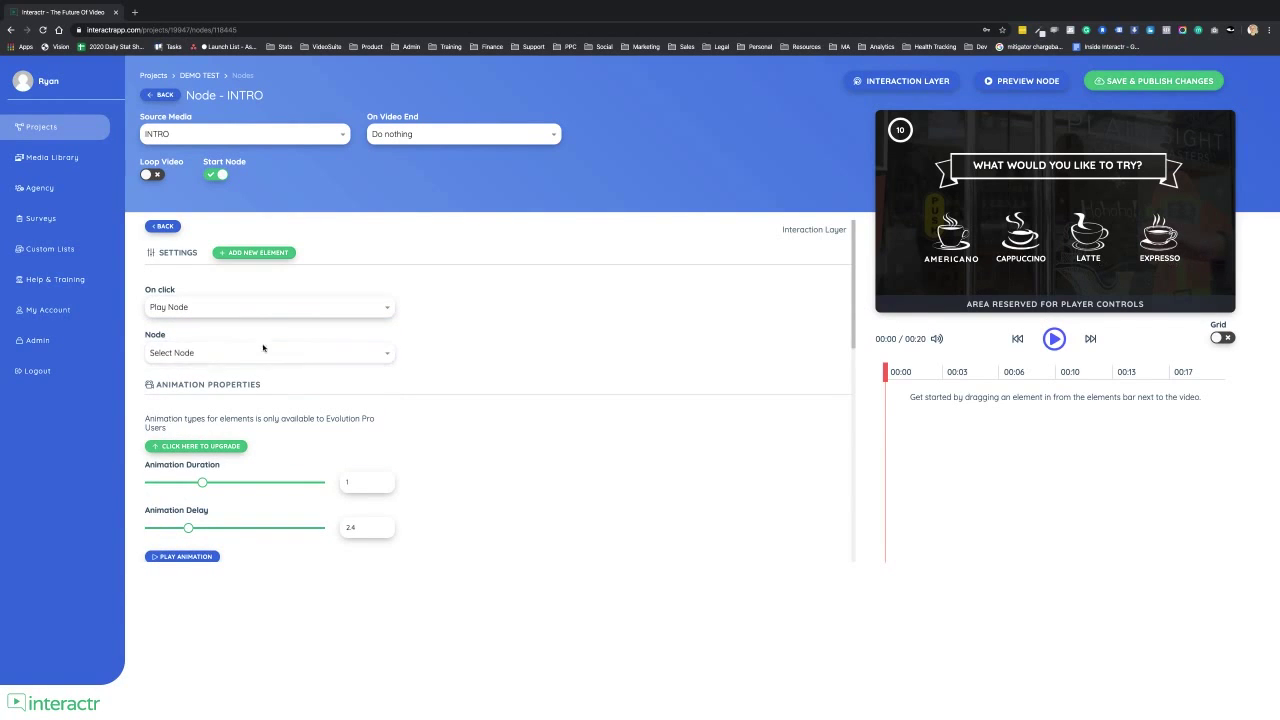
pyautogui.click(205, 402)
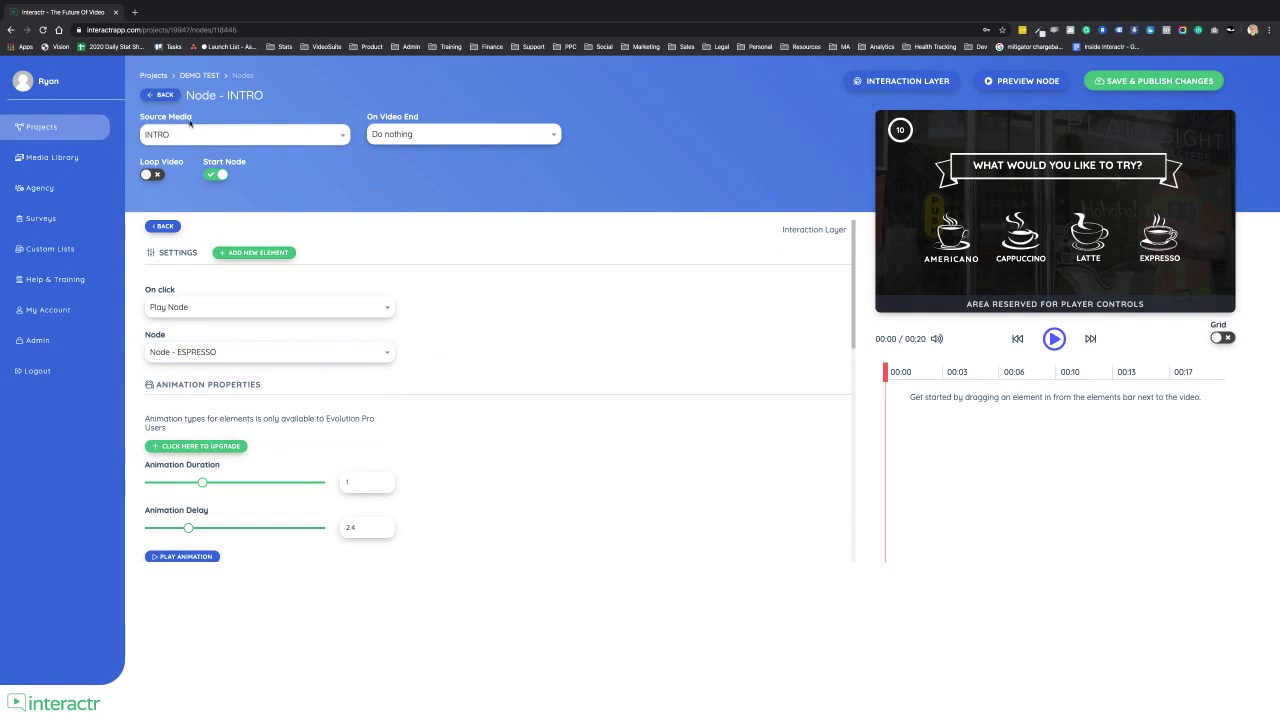
pyautogui.click(162, 96)
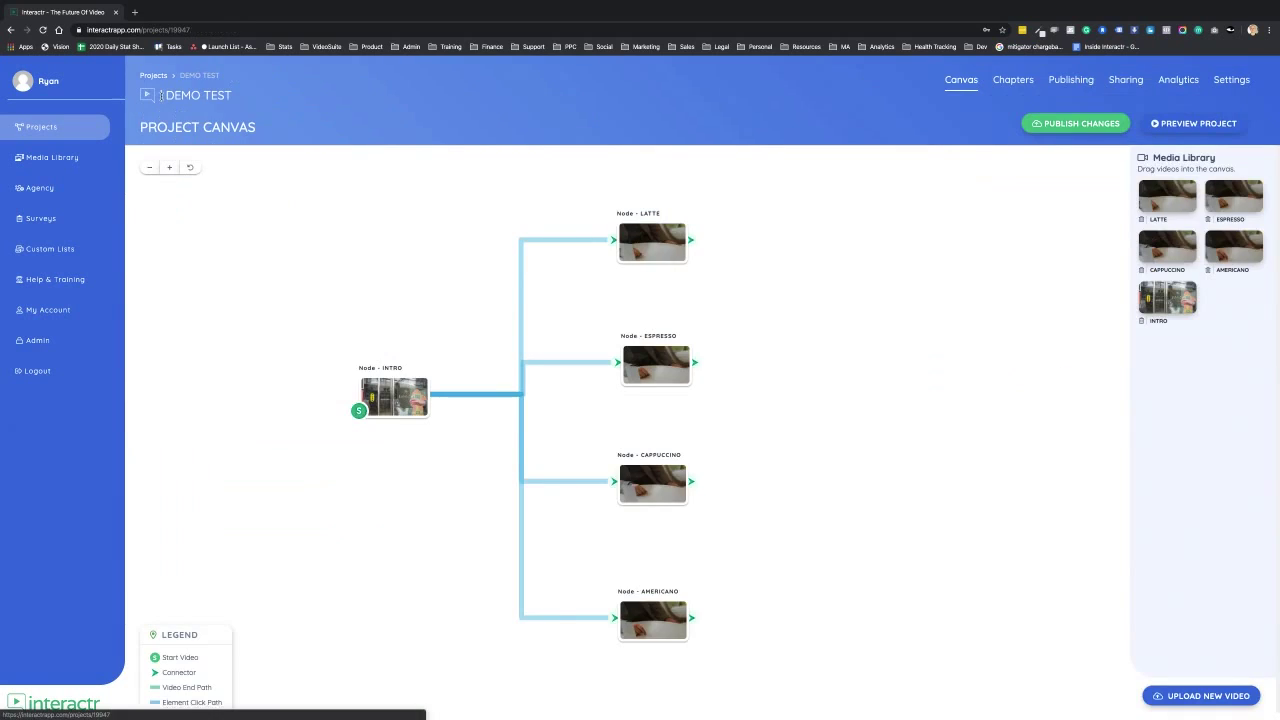
pyautogui.moveTo(791, 398); pyautogui.dragTo(735, 362)
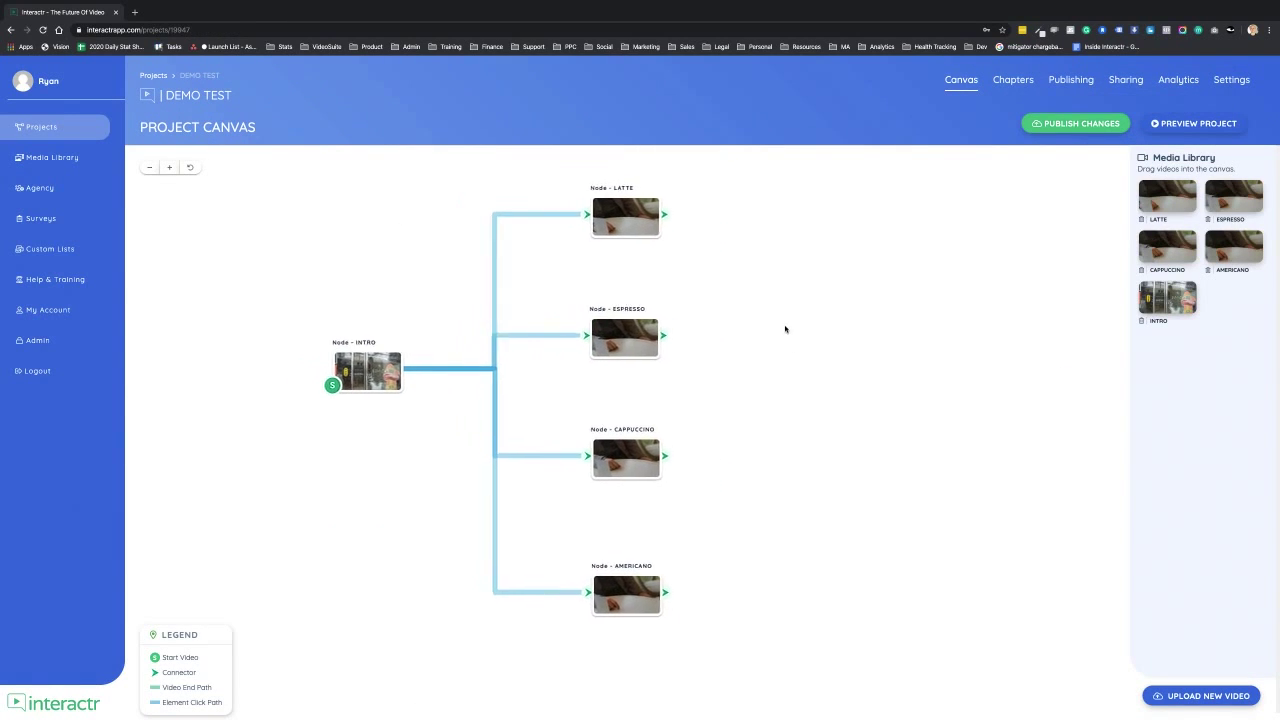
pyautogui.click(149, 167)
pyautogui.moveTo(698, 295); pyautogui.dragTo(807, 337)
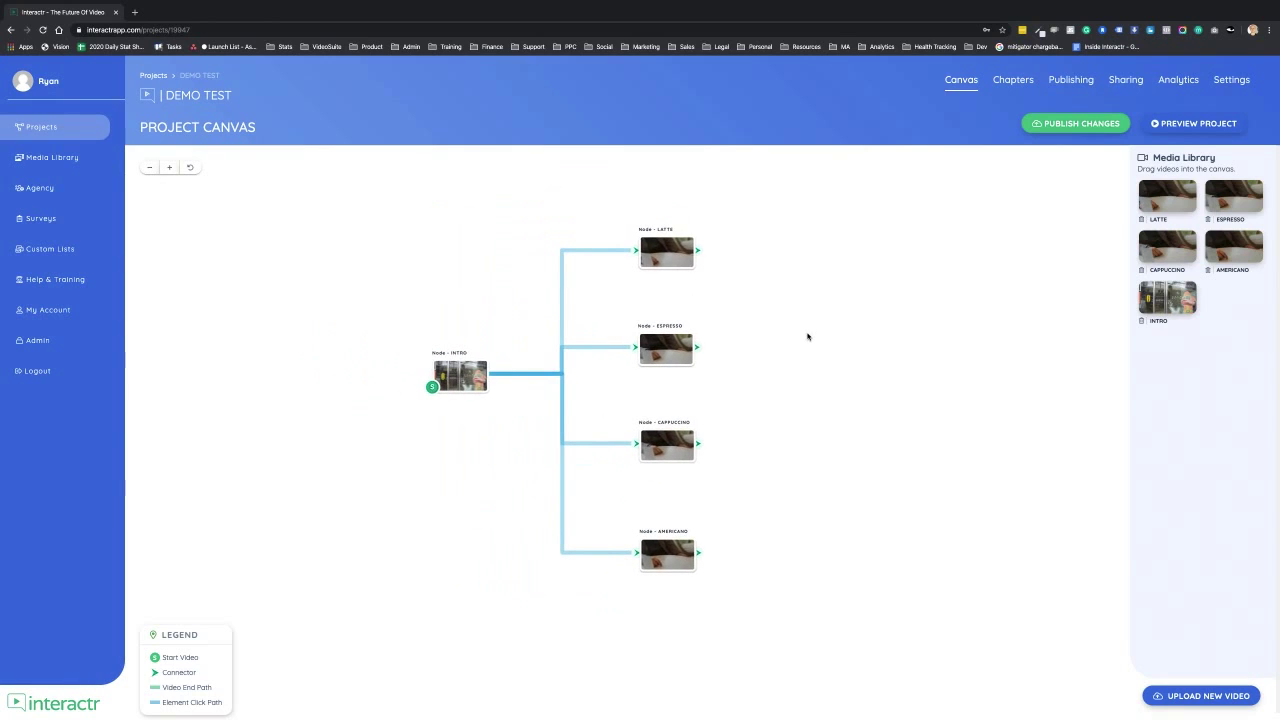
# Step: Reopen INTRO's interaction layer and check Americano still plays the AMERICANO node
pyautogui.click(462, 373)
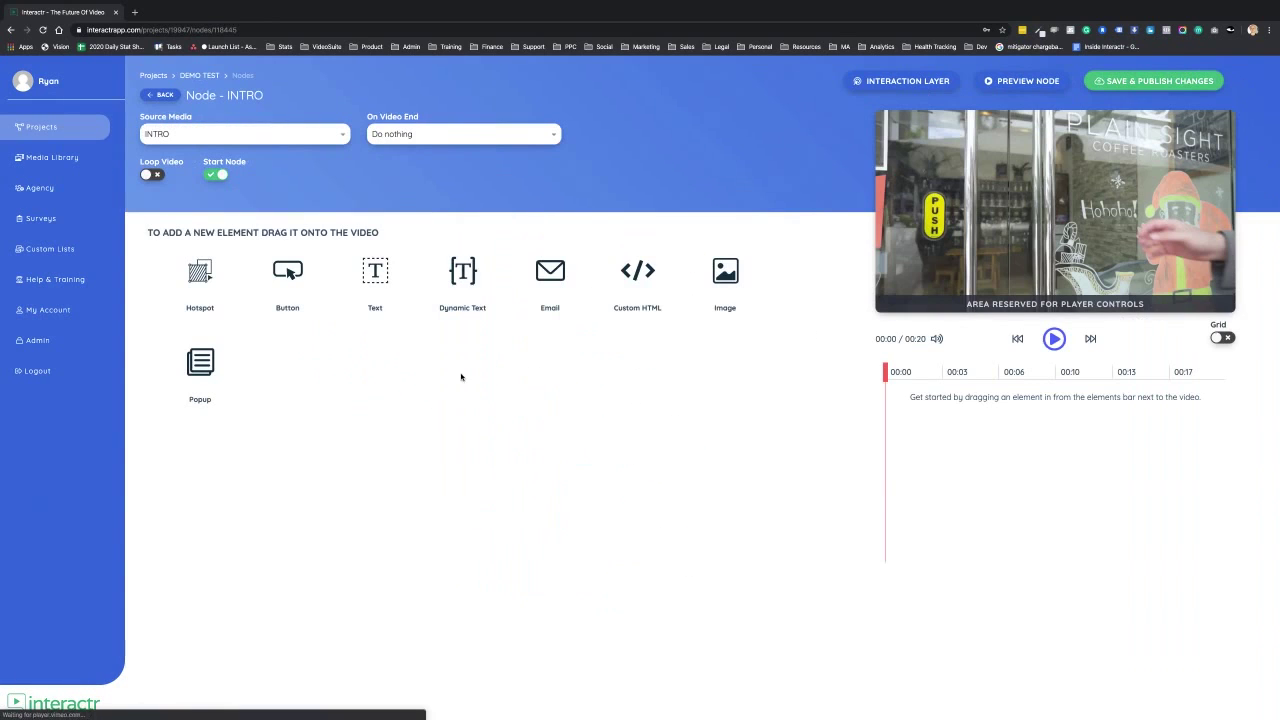
pyautogui.click(910, 83)
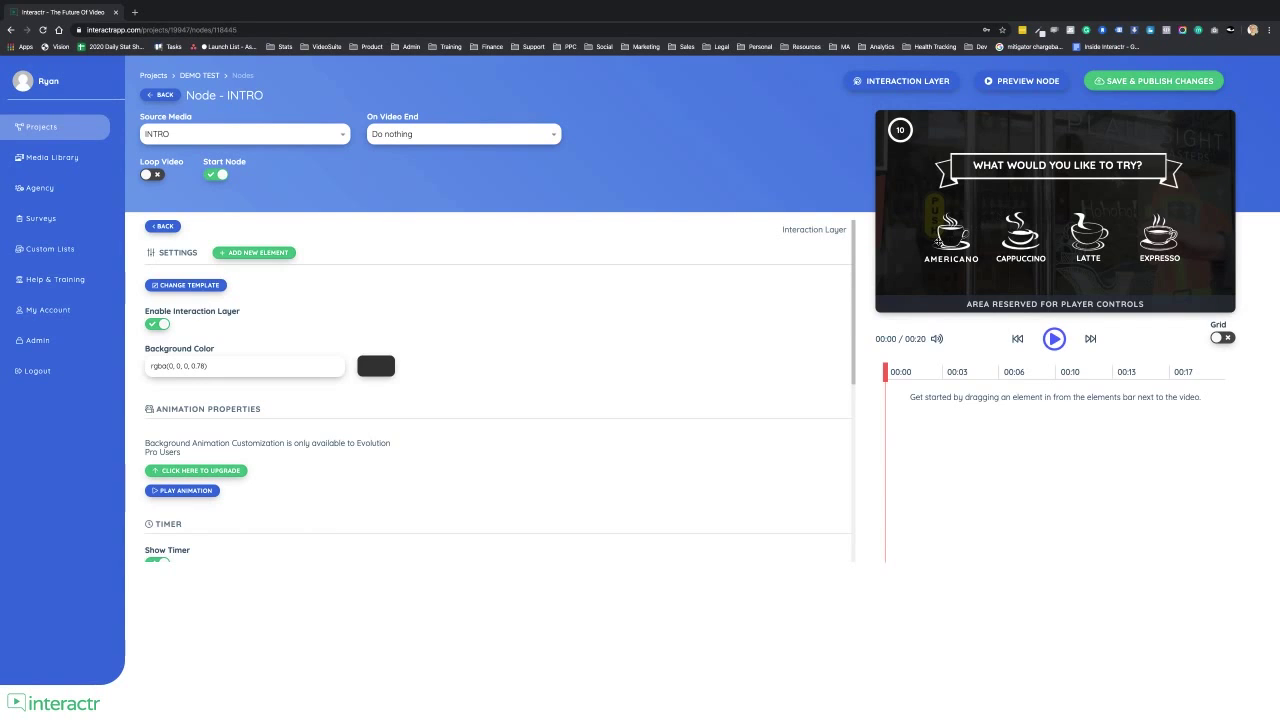
pyautogui.click(947, 236)
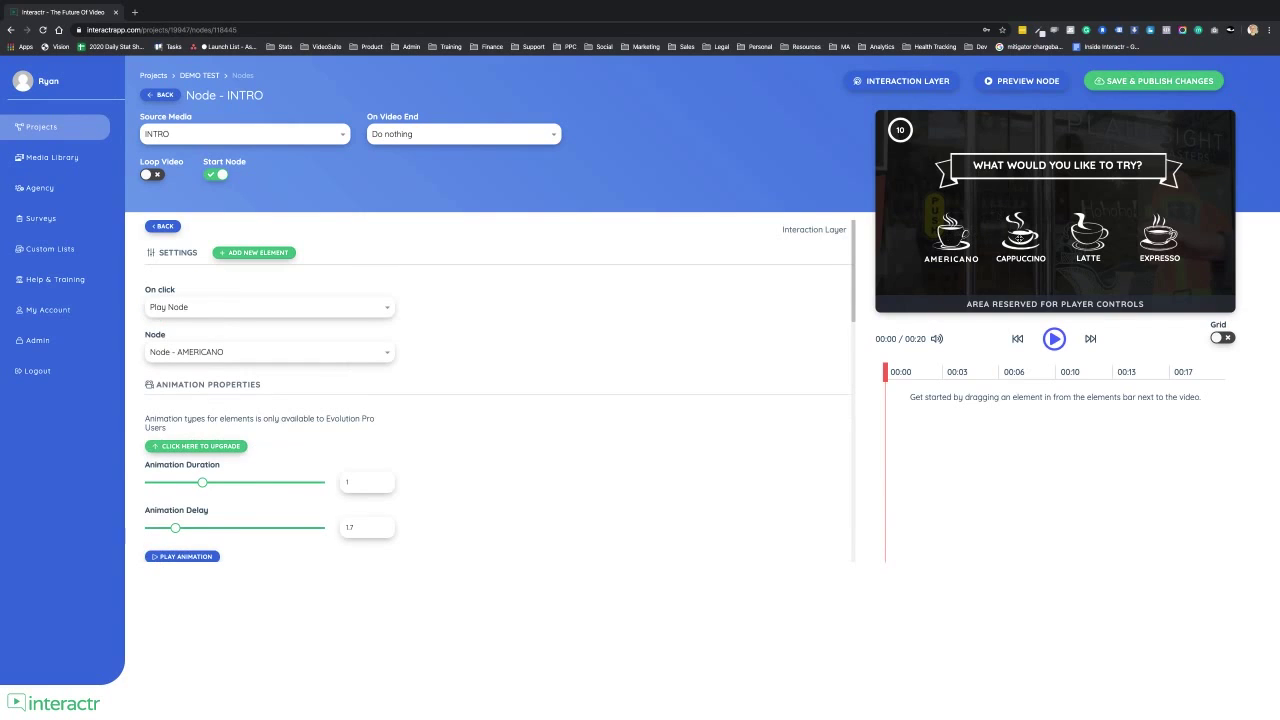
pyautogui.click(285, 258)
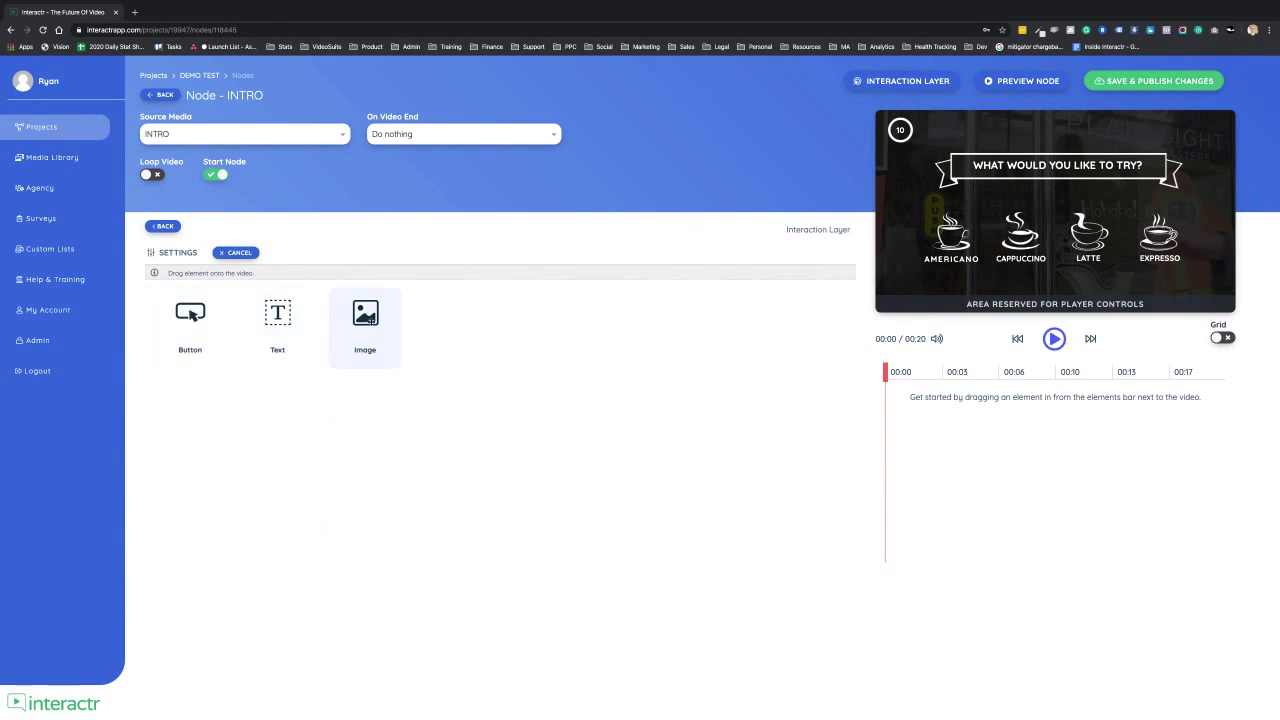
pyautogui.click(236, 252)
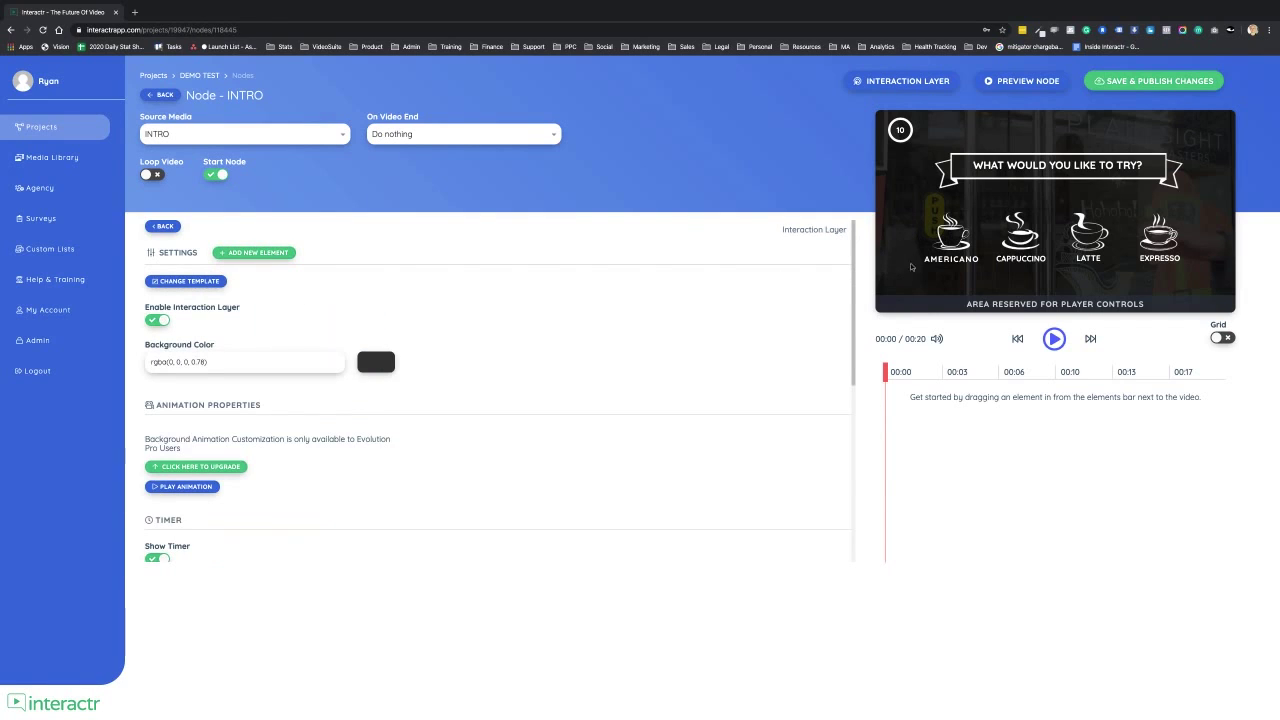
pyautogui.click(950, 263)
# Step: Rename the Americano label on the video to OPTION 1
pyautogui.doubleClick(951, 261)
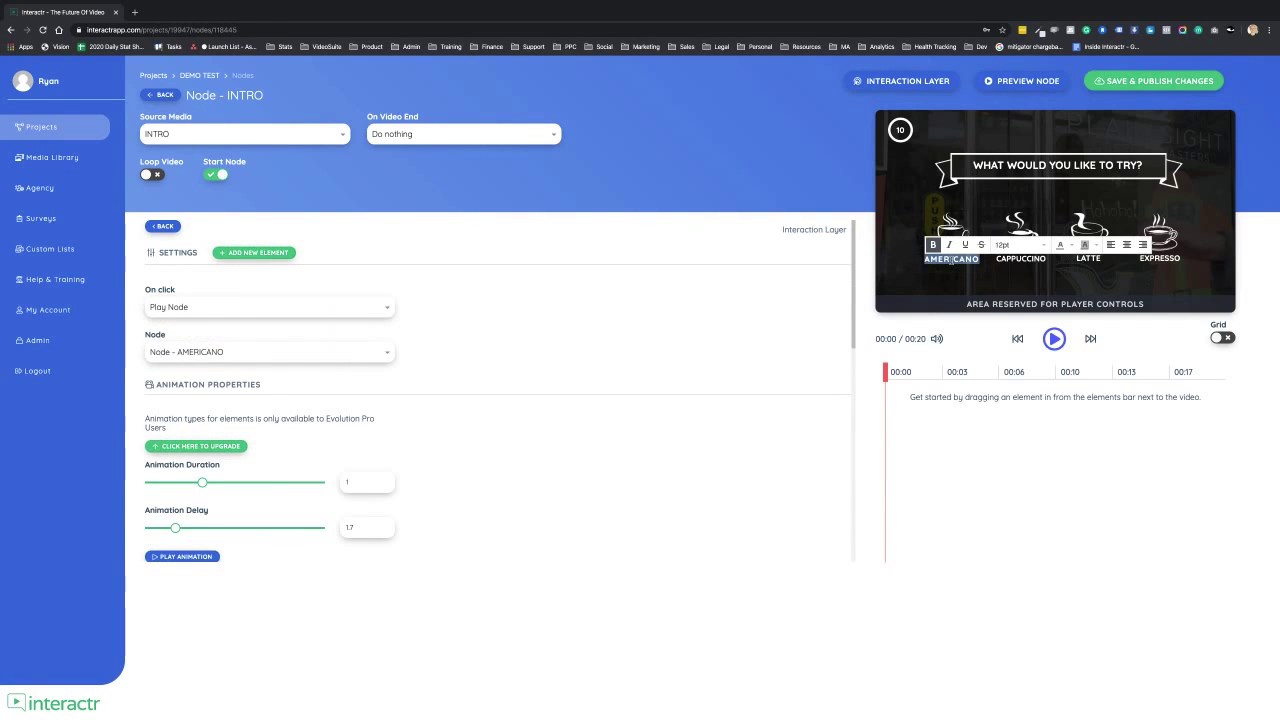
pyautogui.write('O')
pyautogui.write('ption 1')
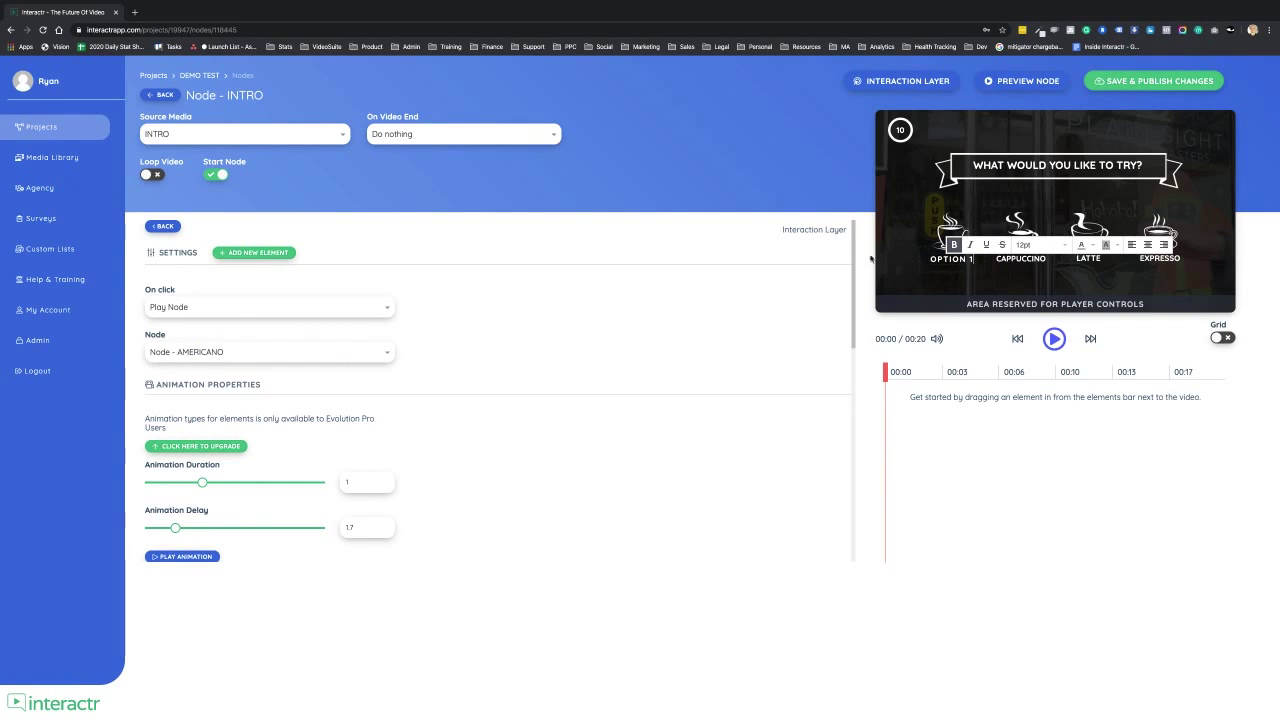
pyautogui.click(865, 258)
# Step: Change the question title to "MY QUESTION GOES HERE?"
pyautogui.click(1057, 181)
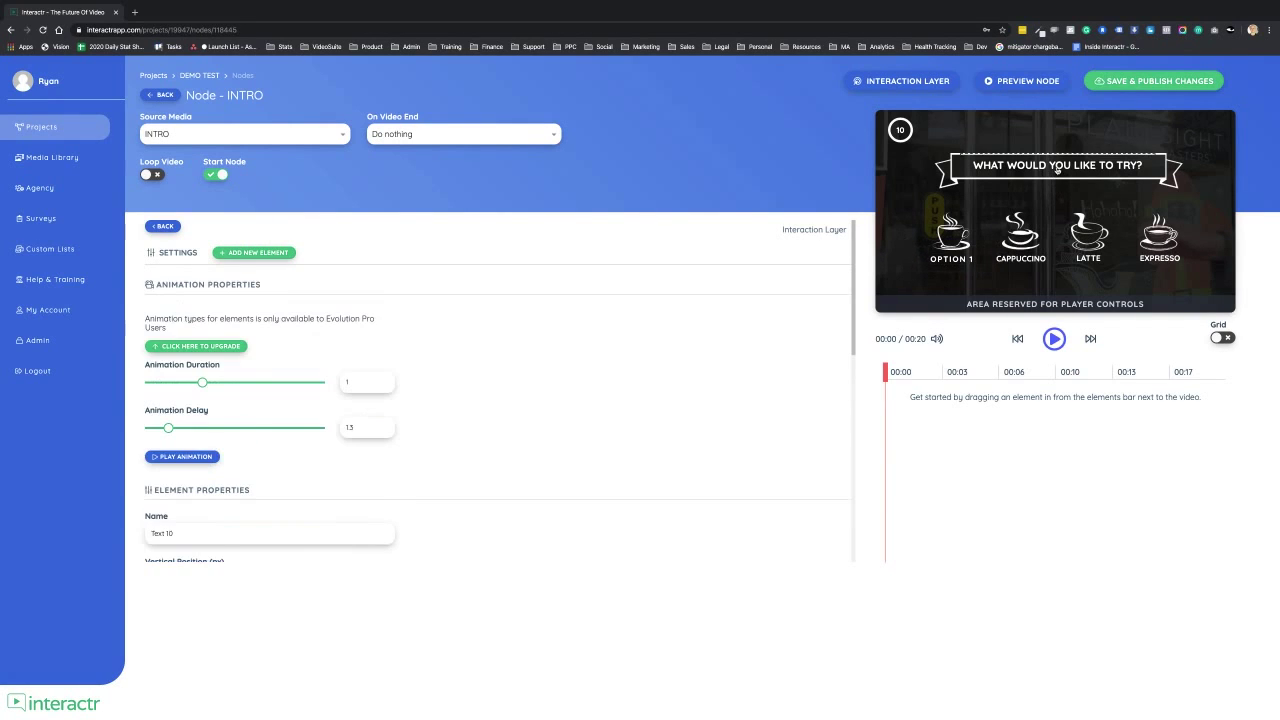
pyautogui.doubleClick(1058, 166)
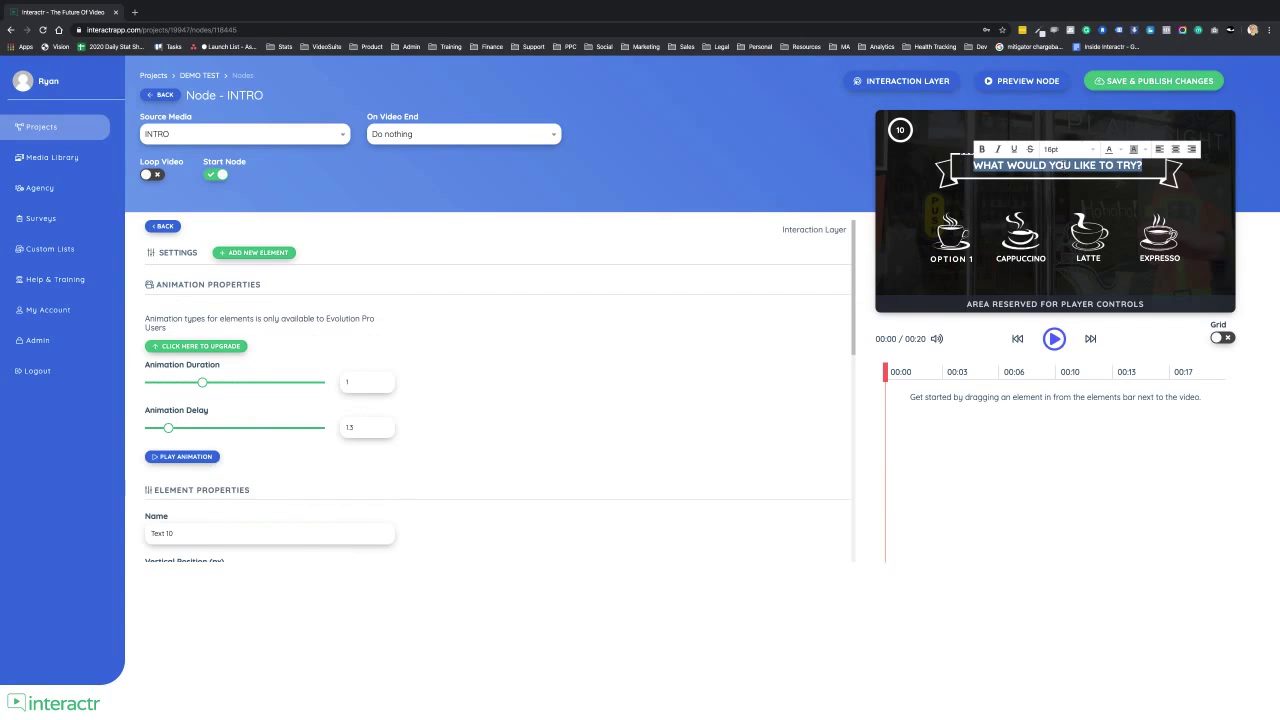
pyautogui.write('MY Q')
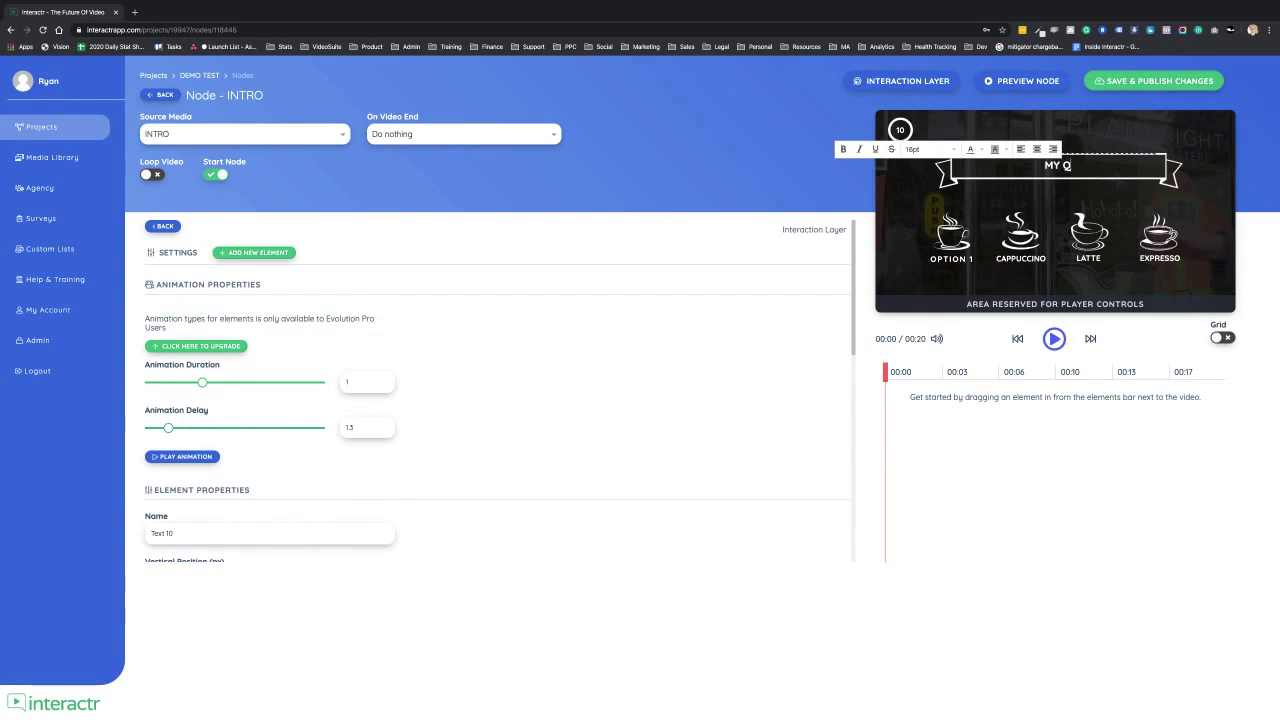
pyautogui.write('UESTION GOES HER')
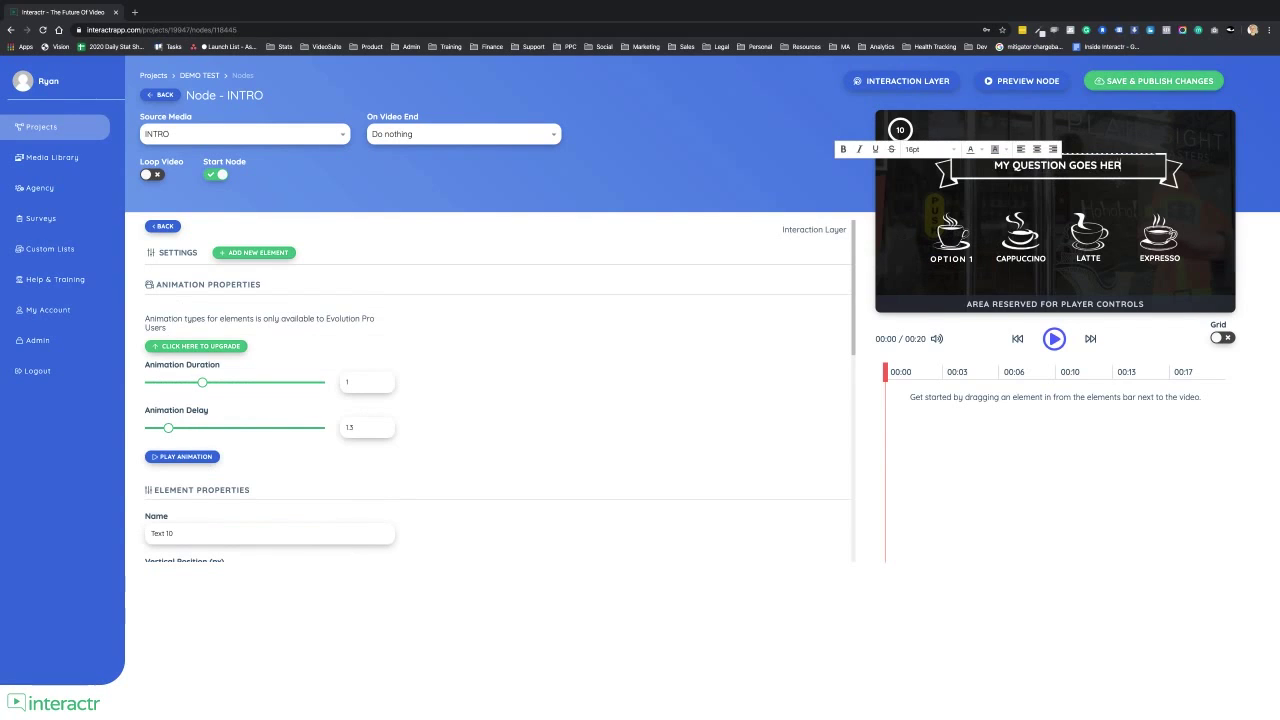
pyautogui.write('E?')
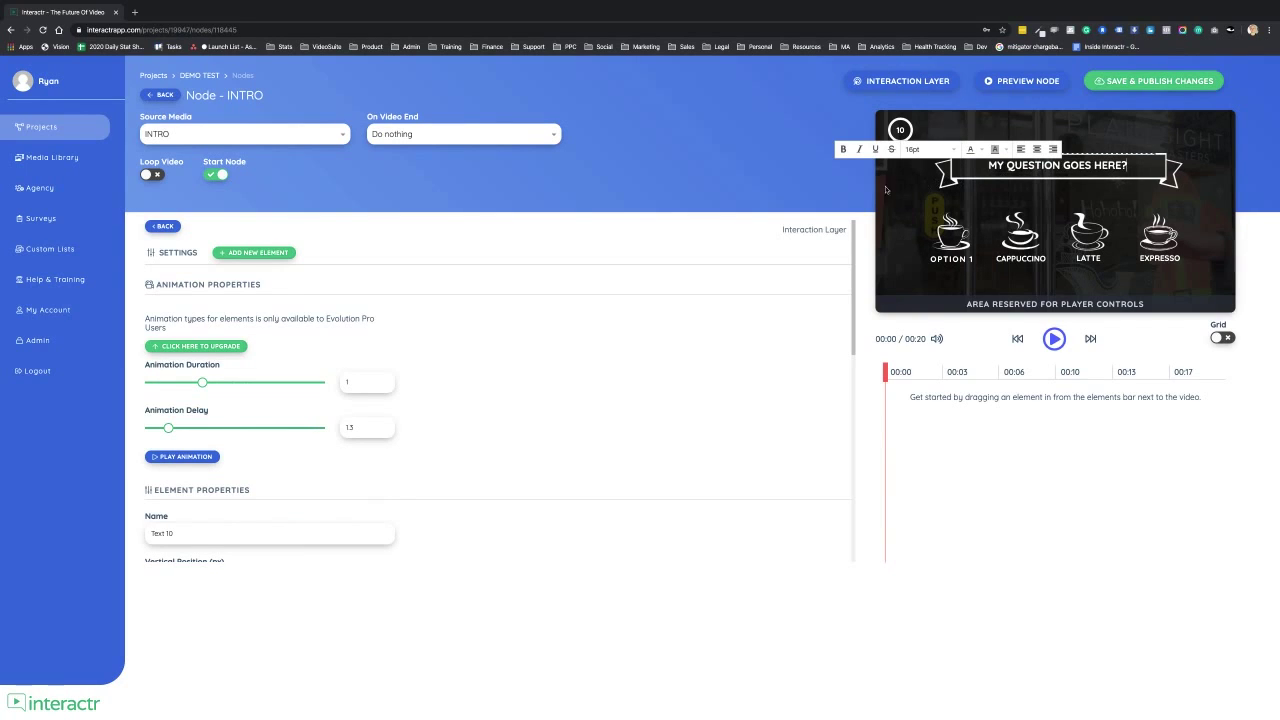
pyautogui.click(855, 189)
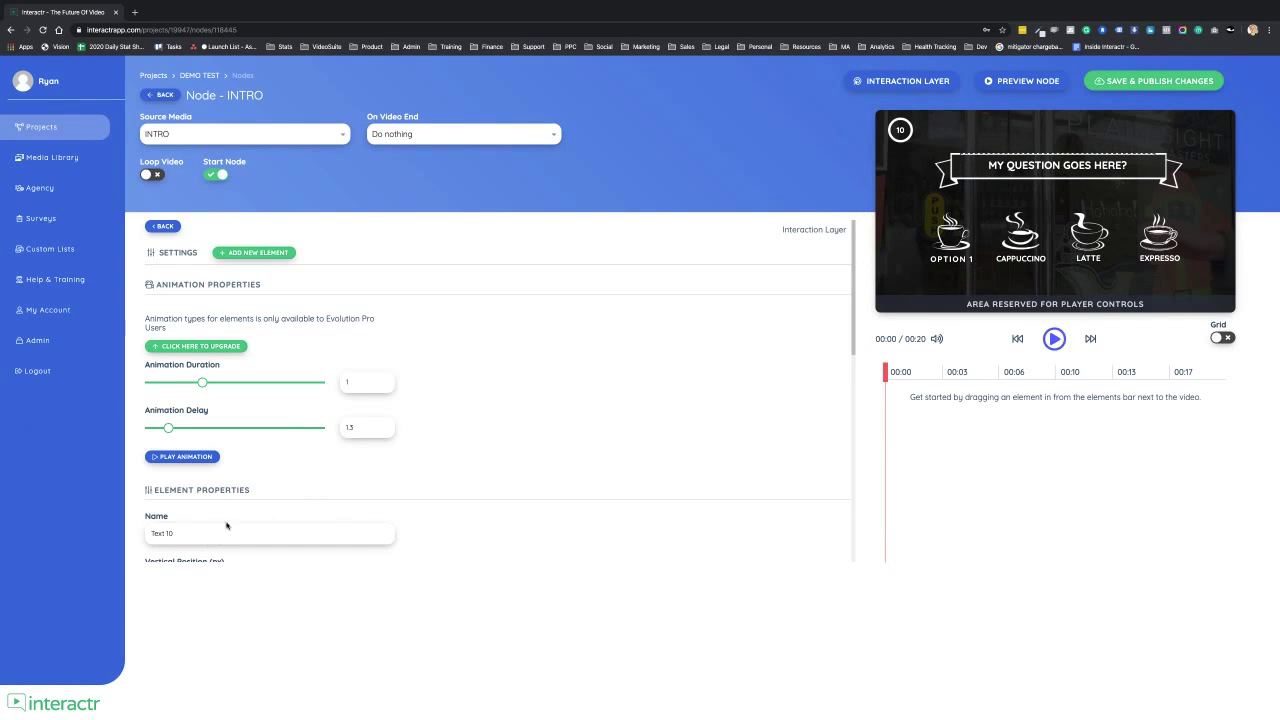
# Step: Preview the entrance animation twice, then return to the project canvas
pyautogui.click(186, 458)
pyautogui.click(186, 458)
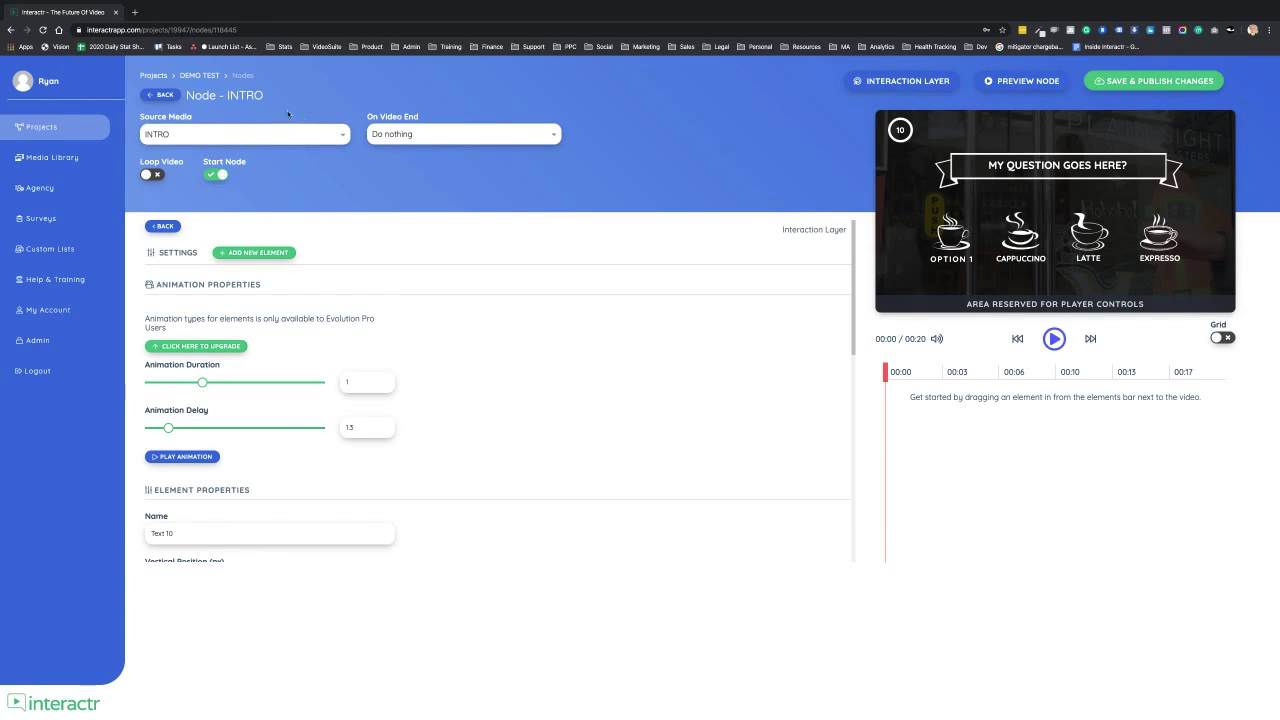
pyautogui.click(162, 94)
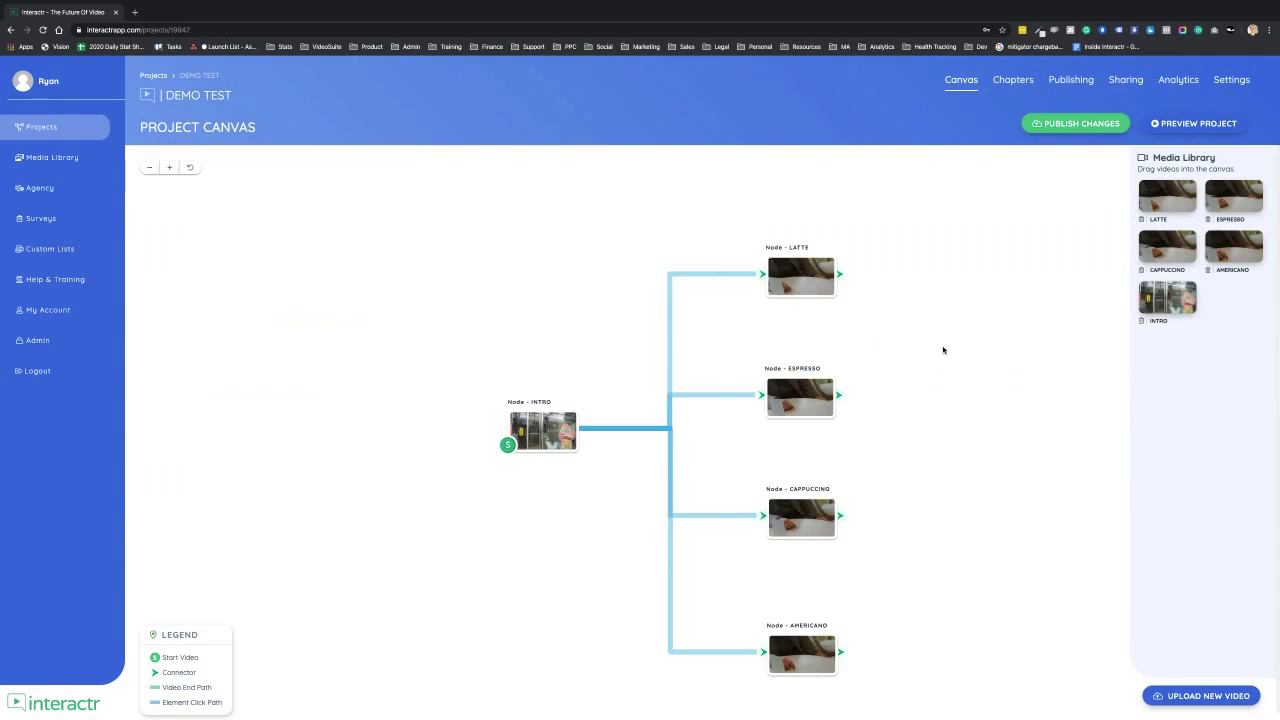
# Step: Pan the node tree and open the Node - INTRO editor
pyautogui.moveTo(943, 349); pyautogui.dragTo(865, 326)
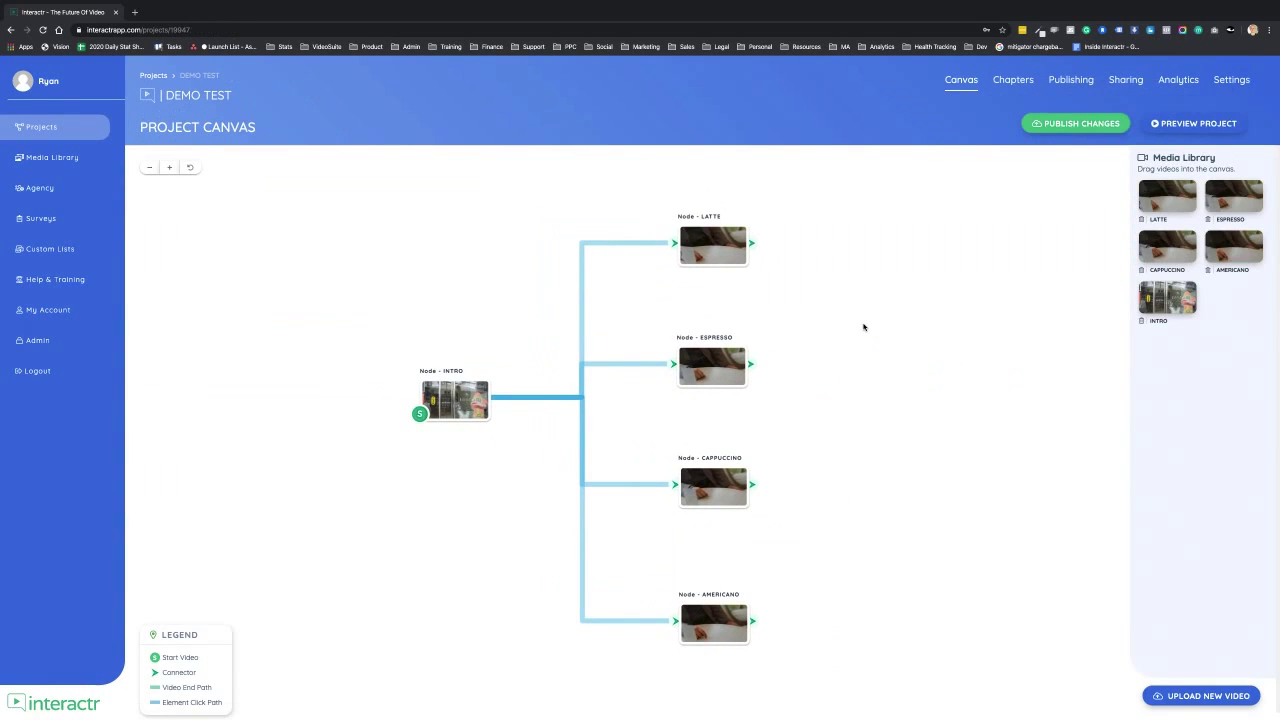
pyautogui.click(468, 405)
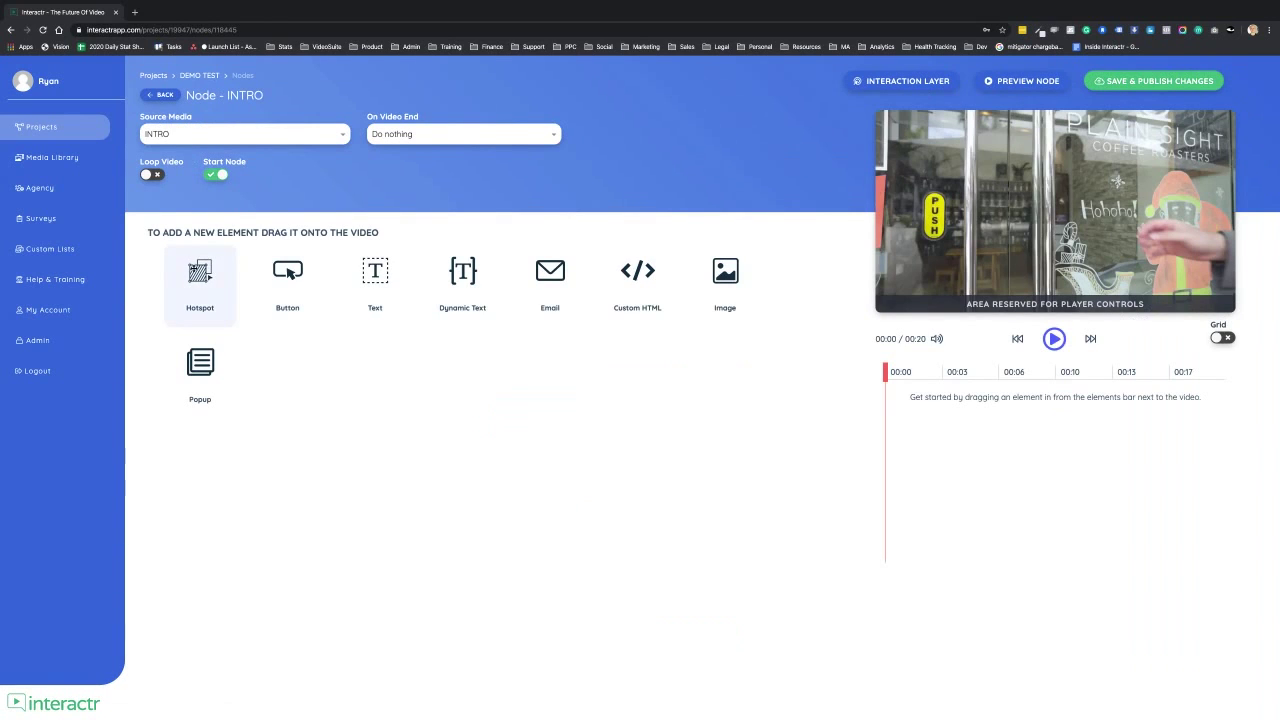
# Step: Add a hotspot to the INTRO video whose click action opens a popup
pyautogui.moveTo(964, 148); pyautogui.dragTo(953, 152)
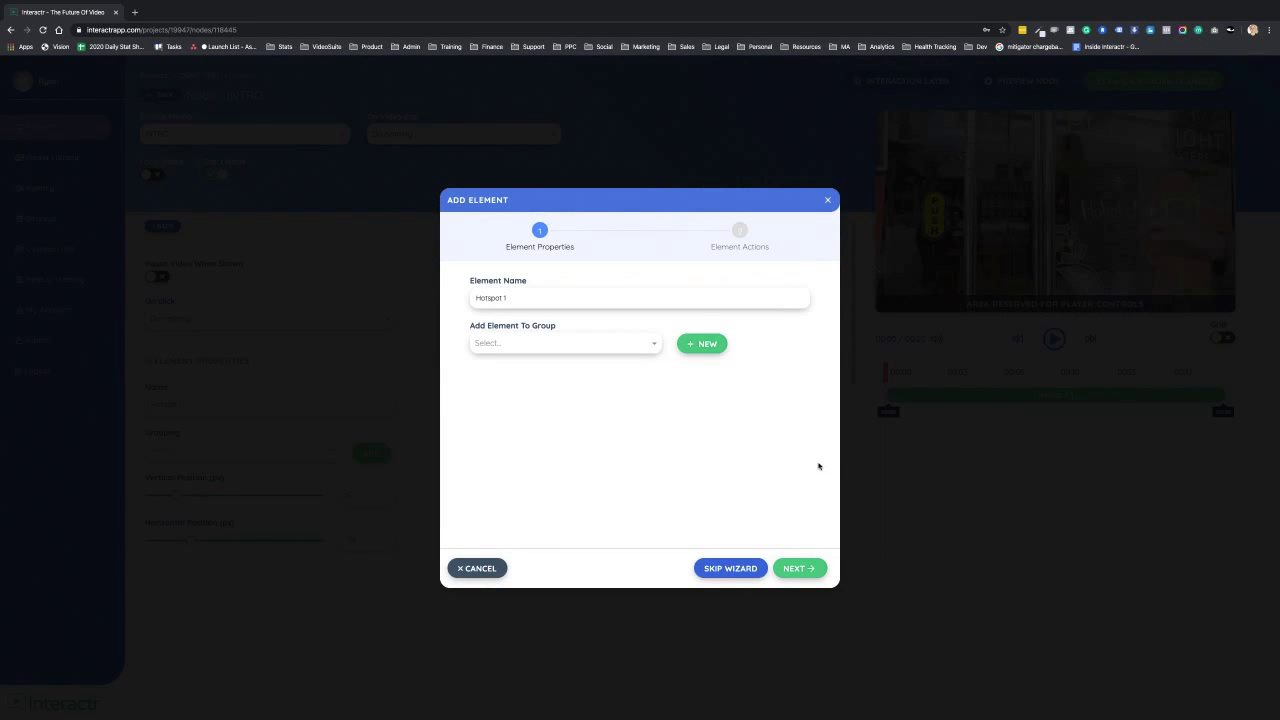
pyautogui.click(799, 569)
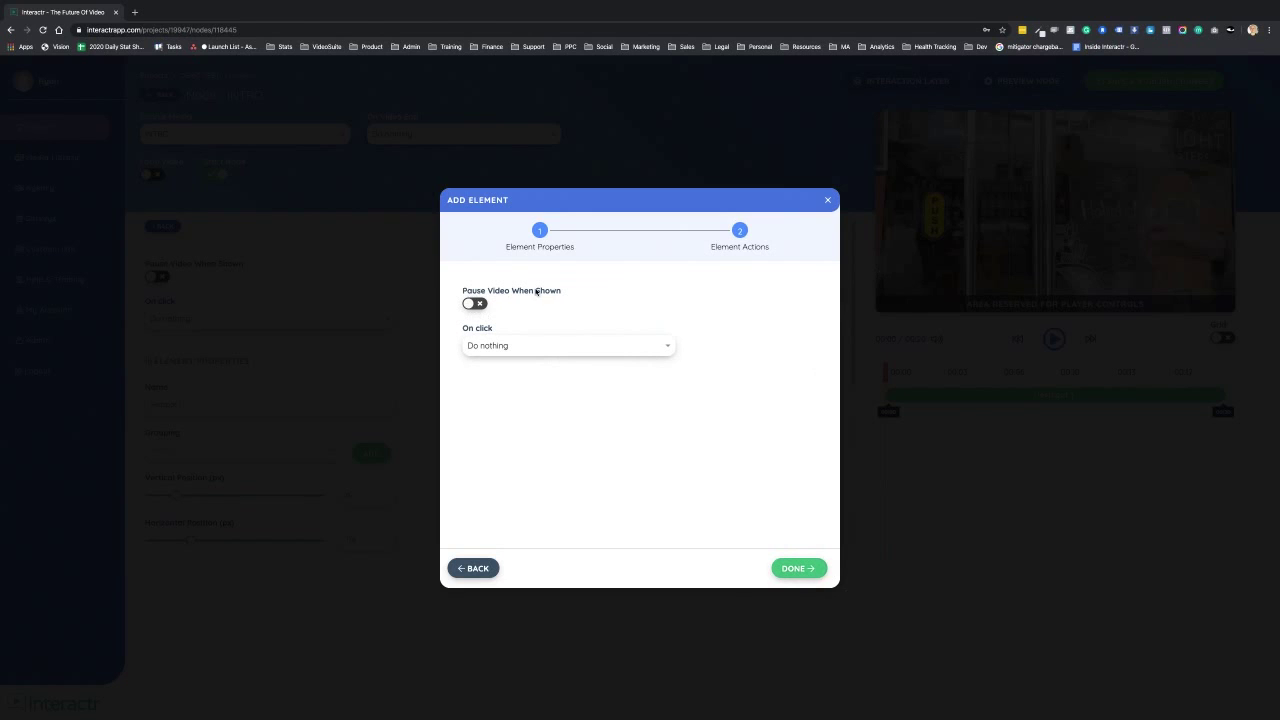
pyautogui.click(662, 352)
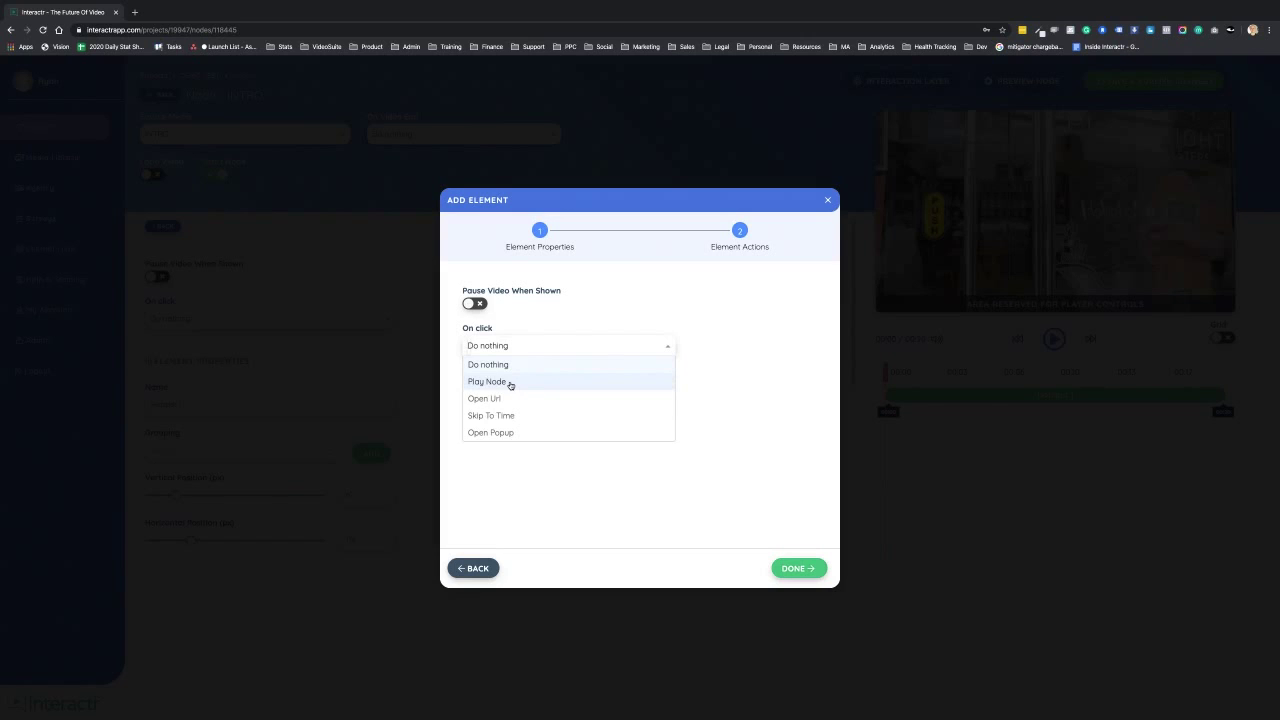
pyautogui.click(529, 433)
pyautogui.click(800, 569)
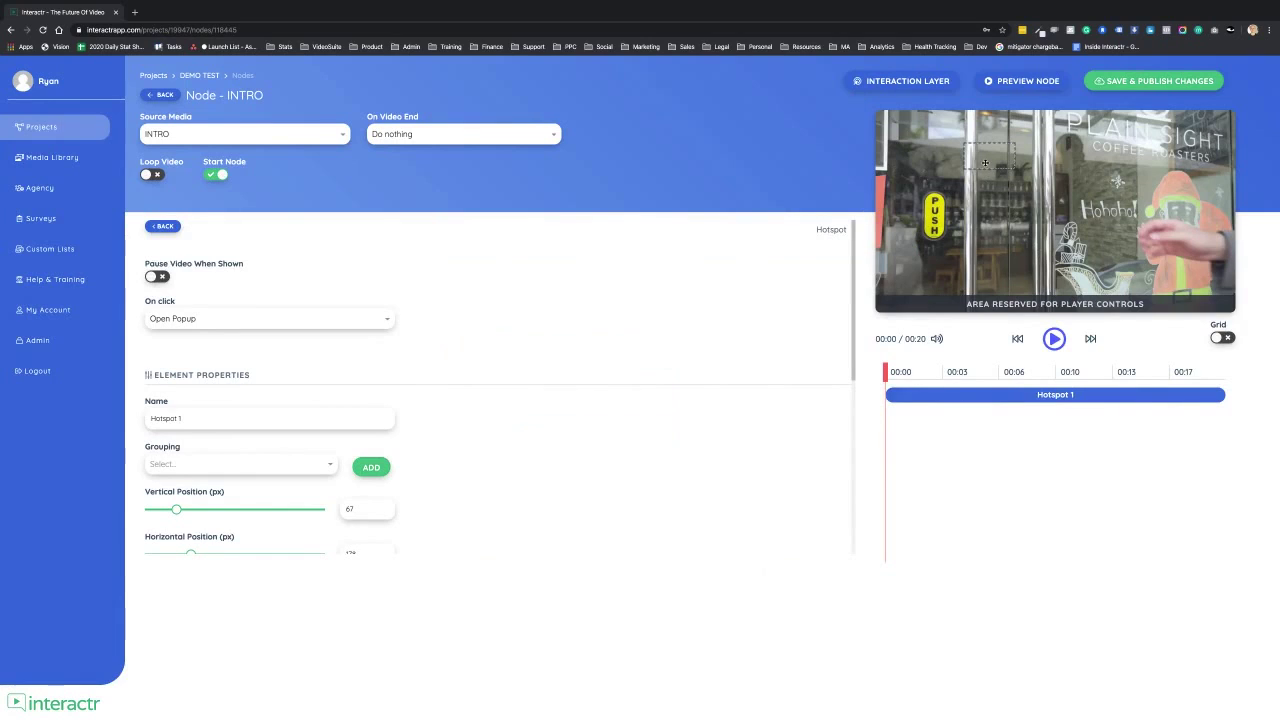
# Step: Reposition Hotspot 1 and time it to show from about 0:03 to 0:17
pyautogui.moveTo(1010, 166); pyautogui.dragTo(948, 238)
pyautogui.moveTo(888, 395); pyautogui.dragTo(1028, 396)
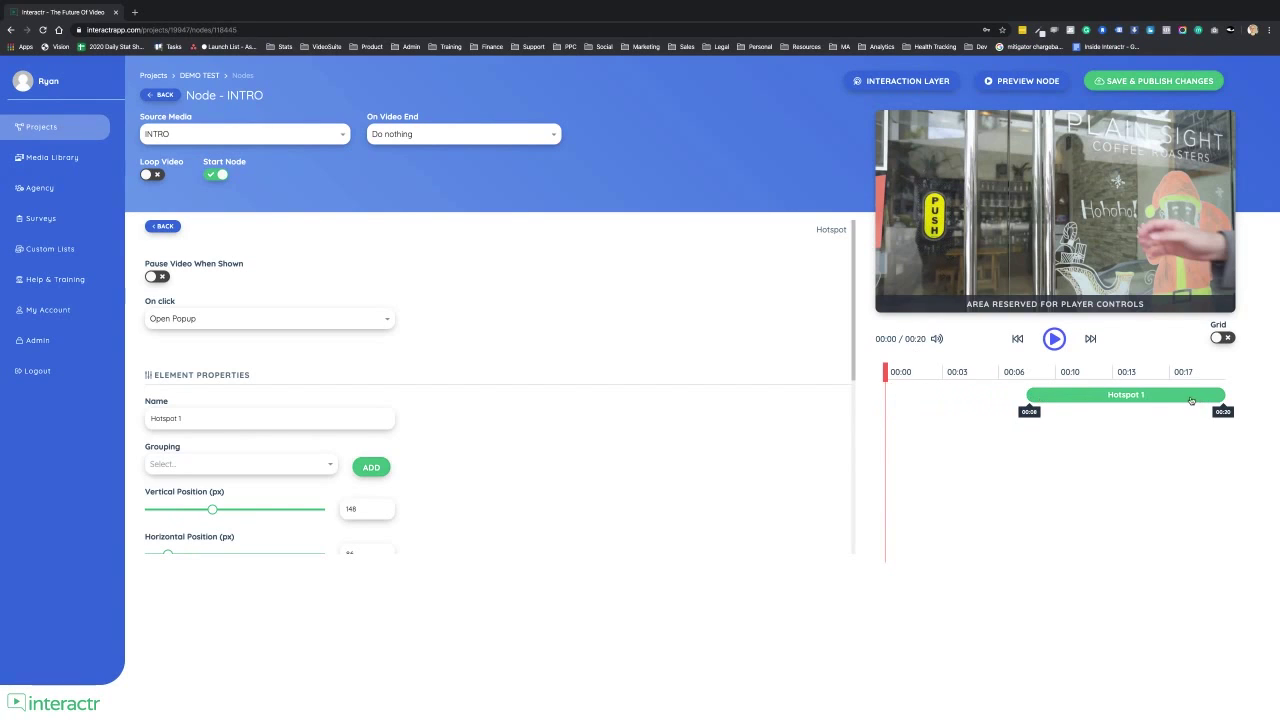
pyautogui.moveTo(1191, 400); pyautogui.dragTo(1125, 401)
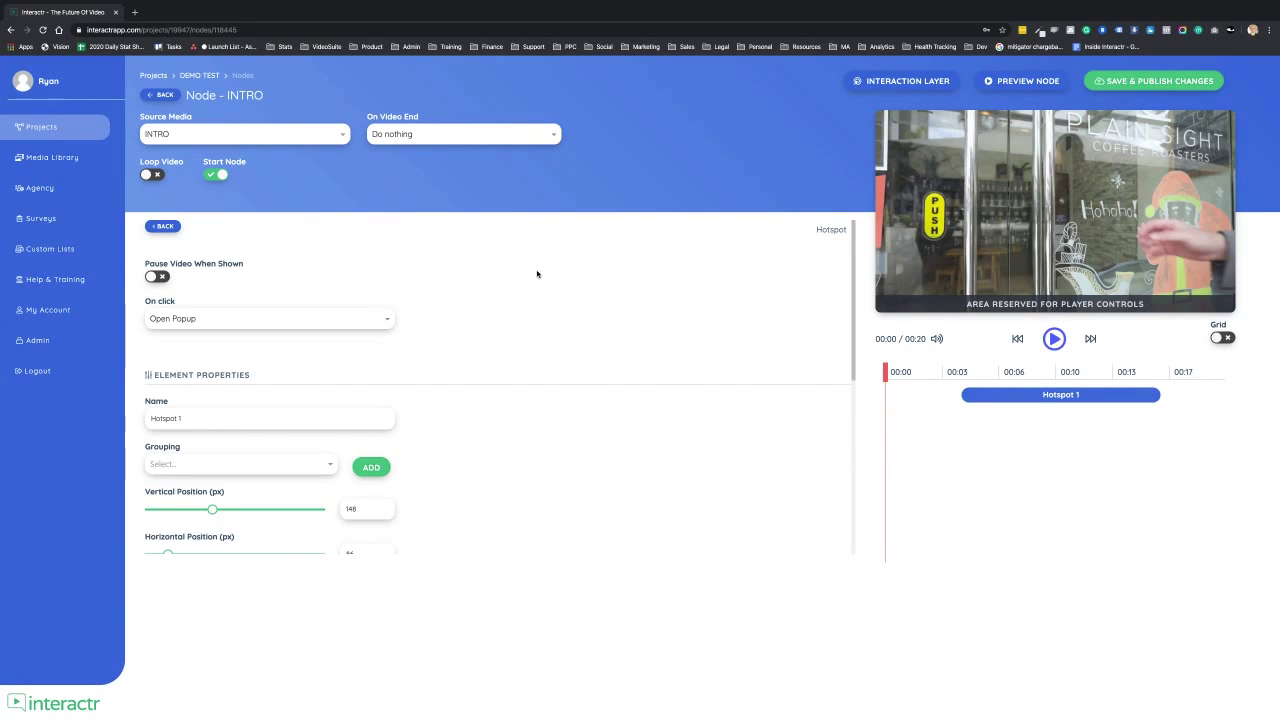
pyautogui.click(168, 227)
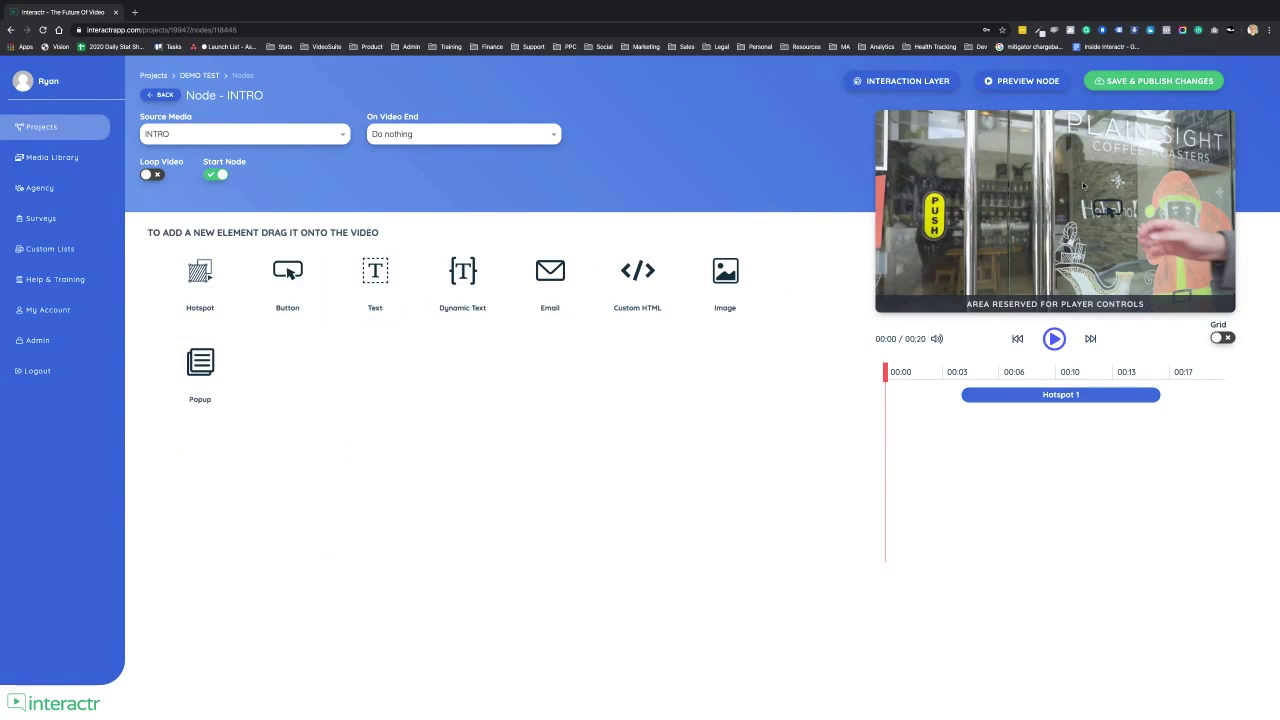
pyautogui.moveTo(1083, 185); pyautogui.dragTo(1071, 185)
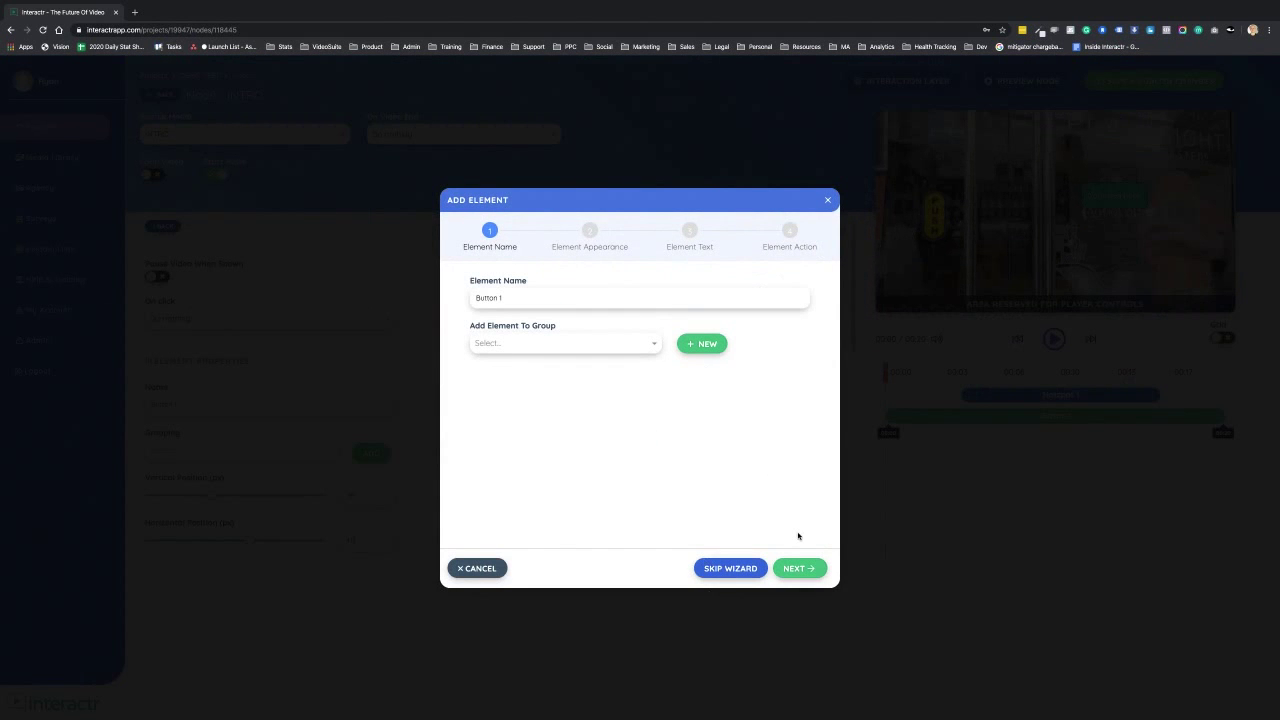
# Step: Create a new 'Your text here' button on the INTRO video and widen it
pyautogui.click(798, 568)
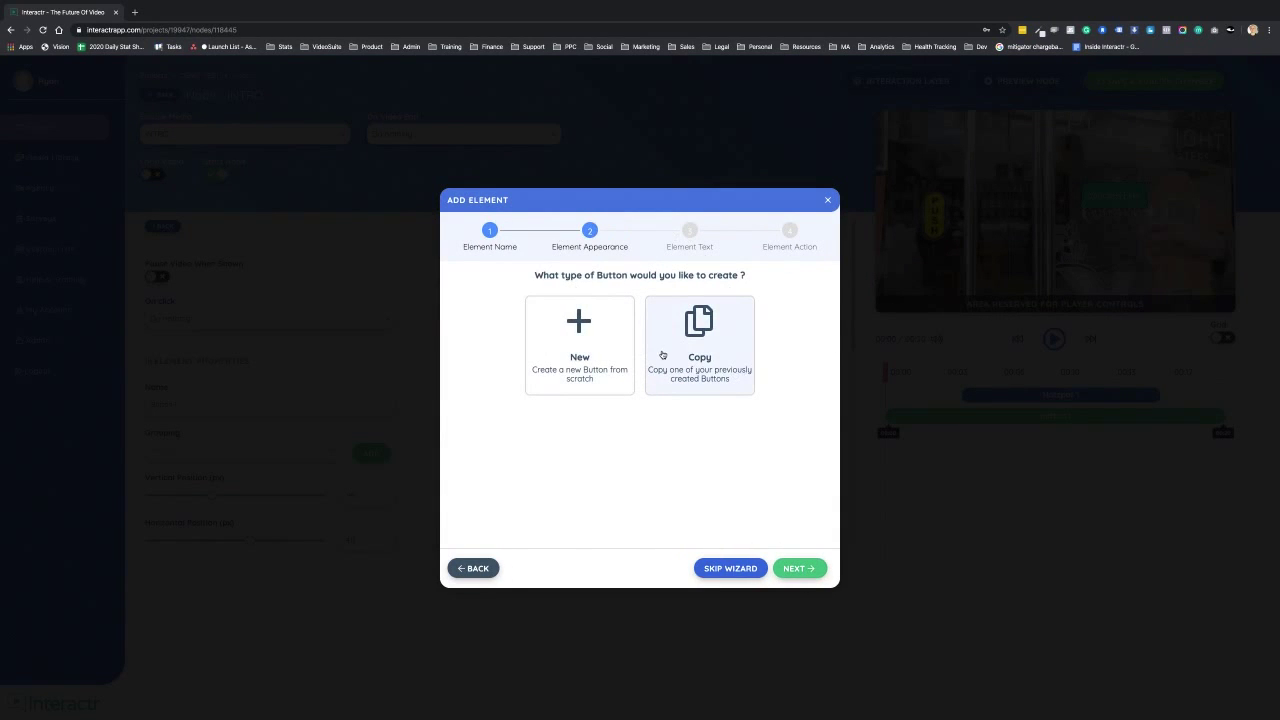
pyautogui.click(588, 332)
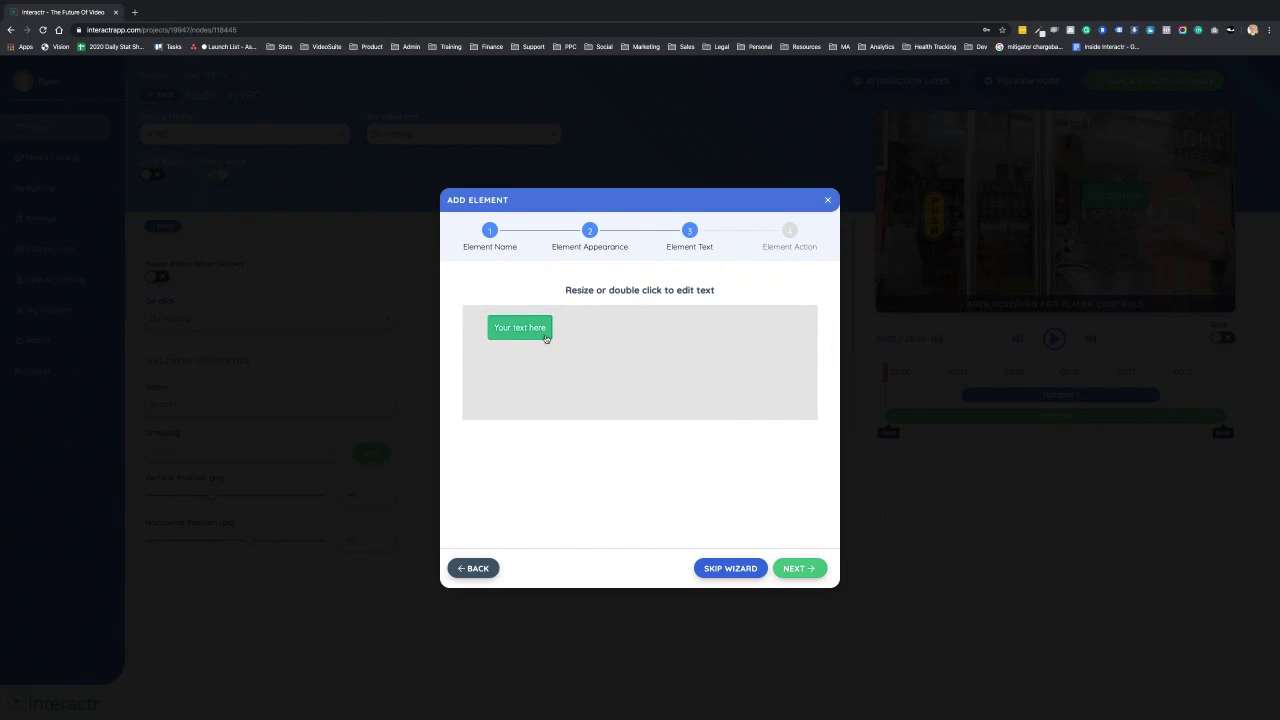
pyautogui.moveTo(551, 334); pyautogui.dragTo(600, 332)
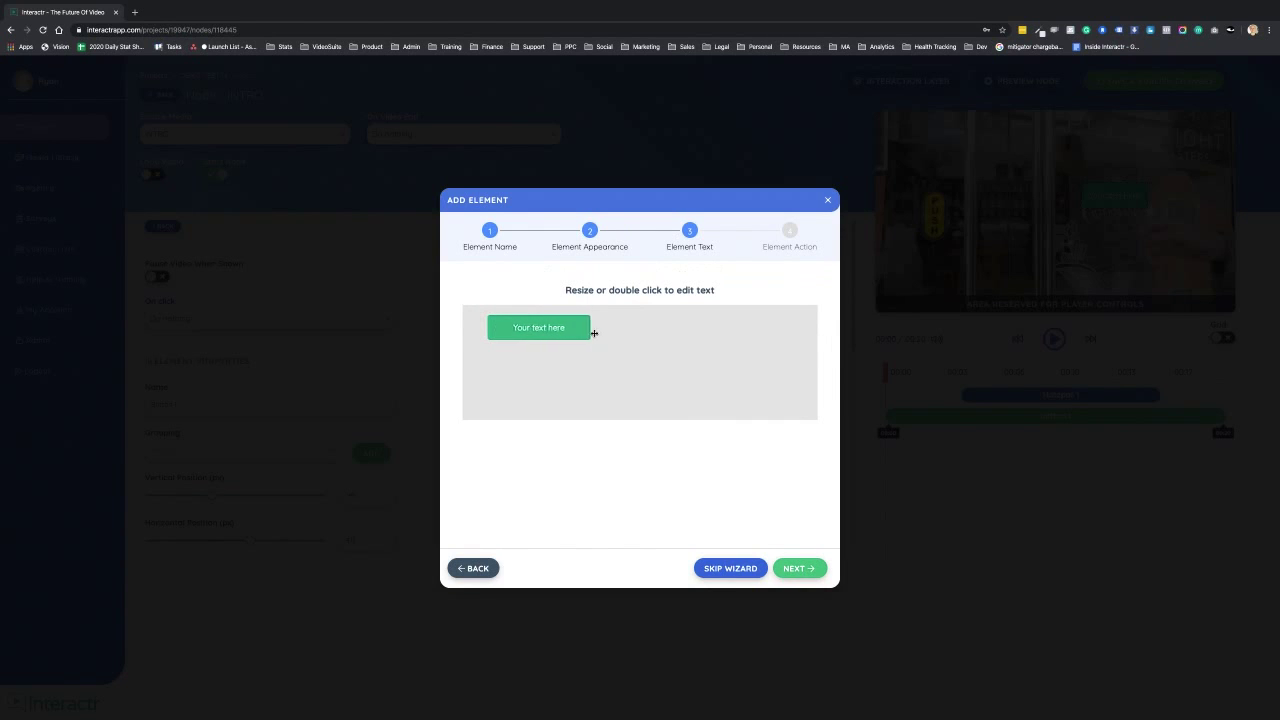
pyautogui.click(803, 570)
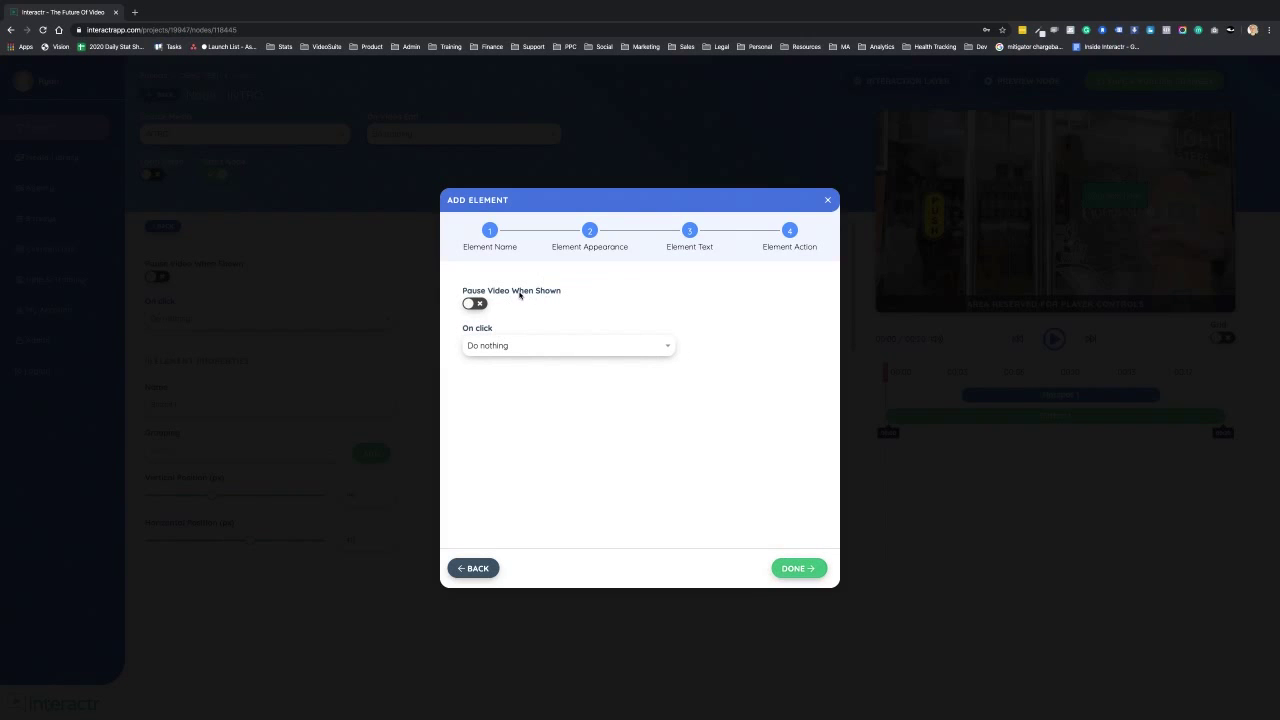
# Step: Make the button play the LATTE node on click, then move it lower on the video
pyautogui.click(563, 352)
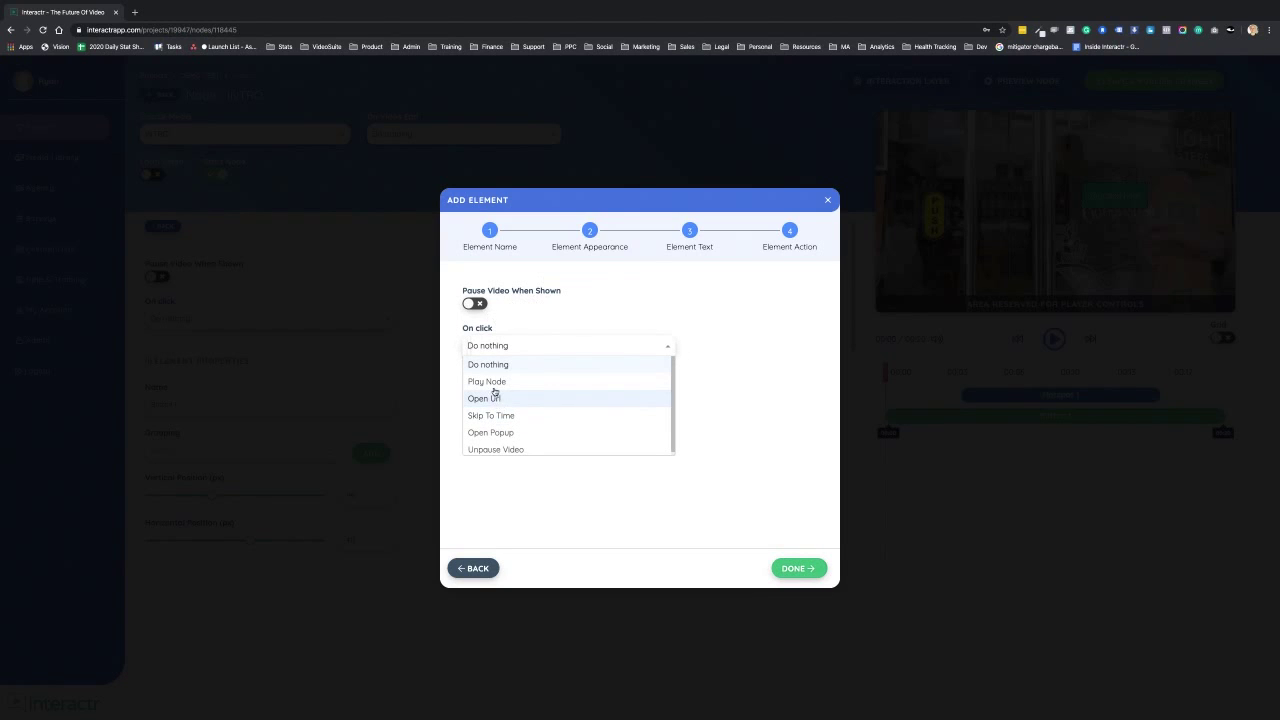
pyautogui.click(497, 382)
pyautogui.click(535, 395)
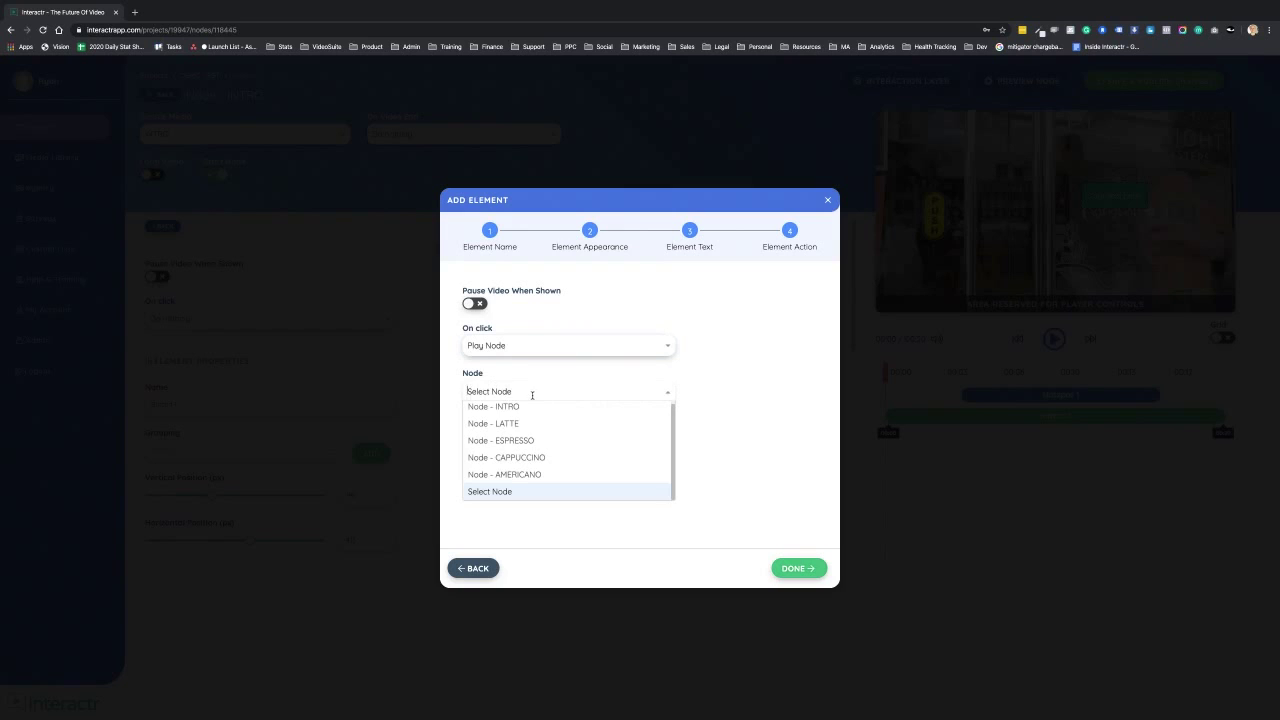
pyautogui.click(509, 427)
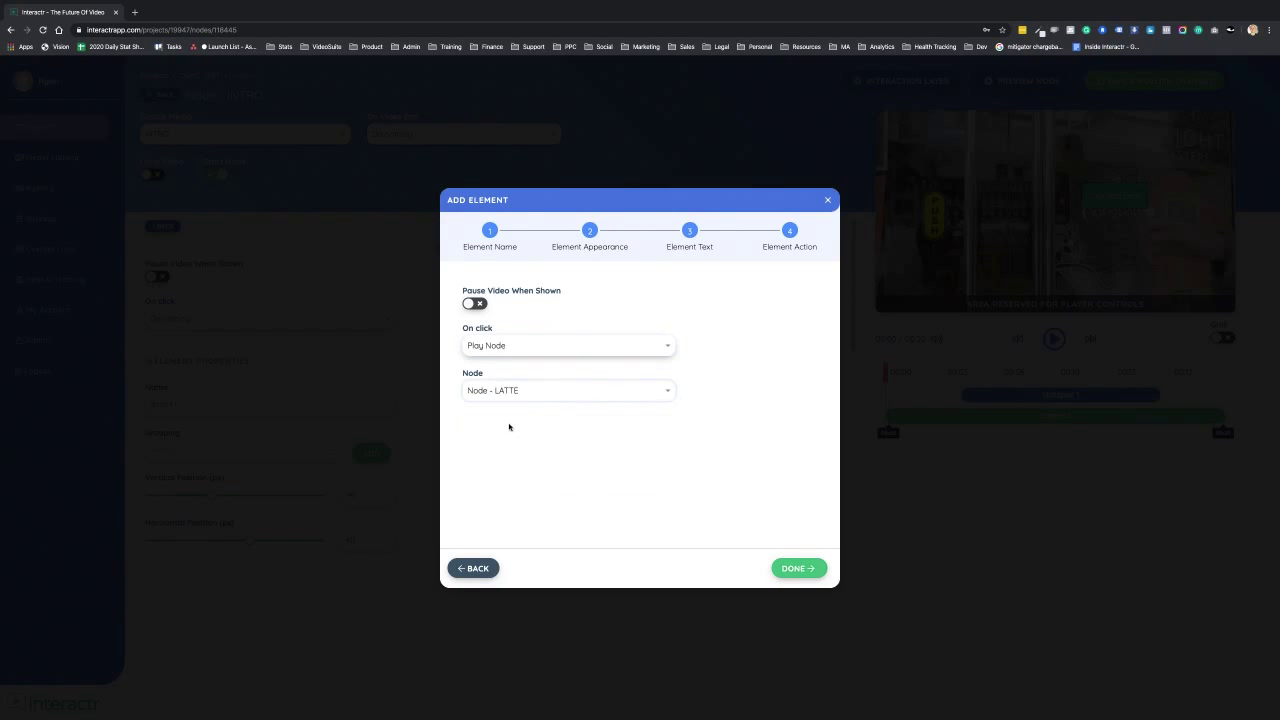
pyautogui.click(797, 568)
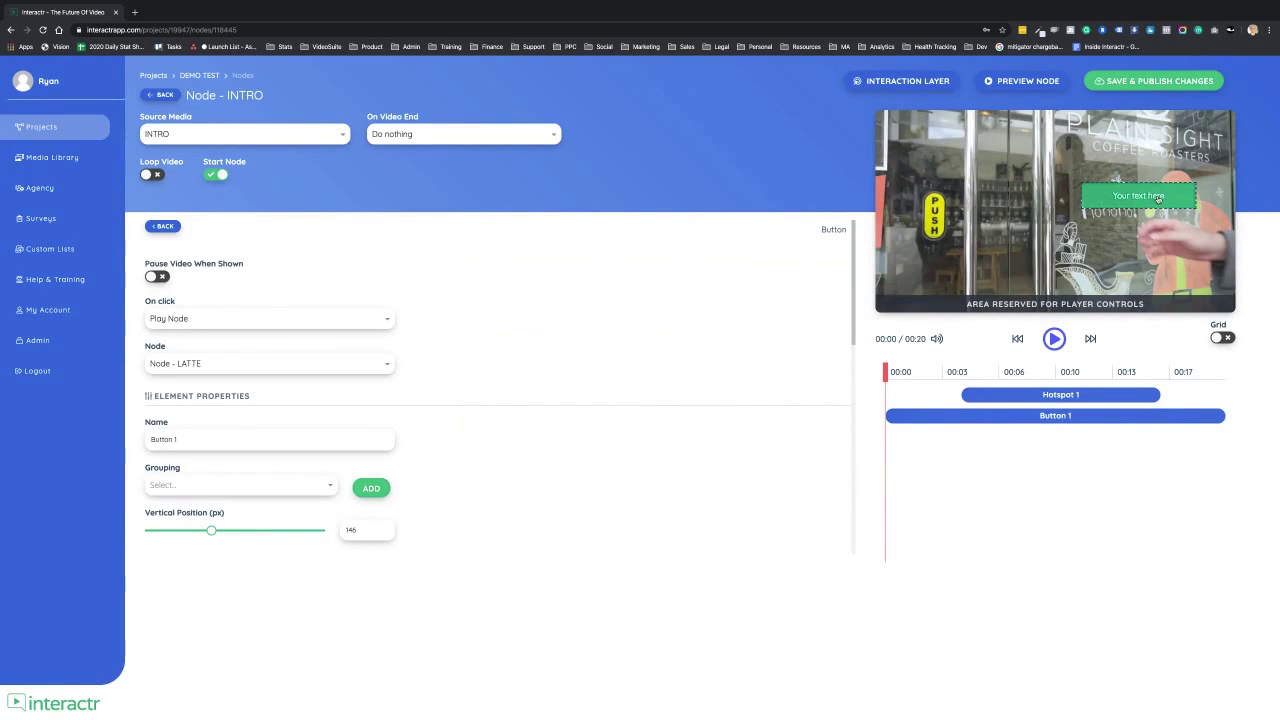
pyautogui.moveTo(1157, 199); pyautogui.dragTo(1152, 254)
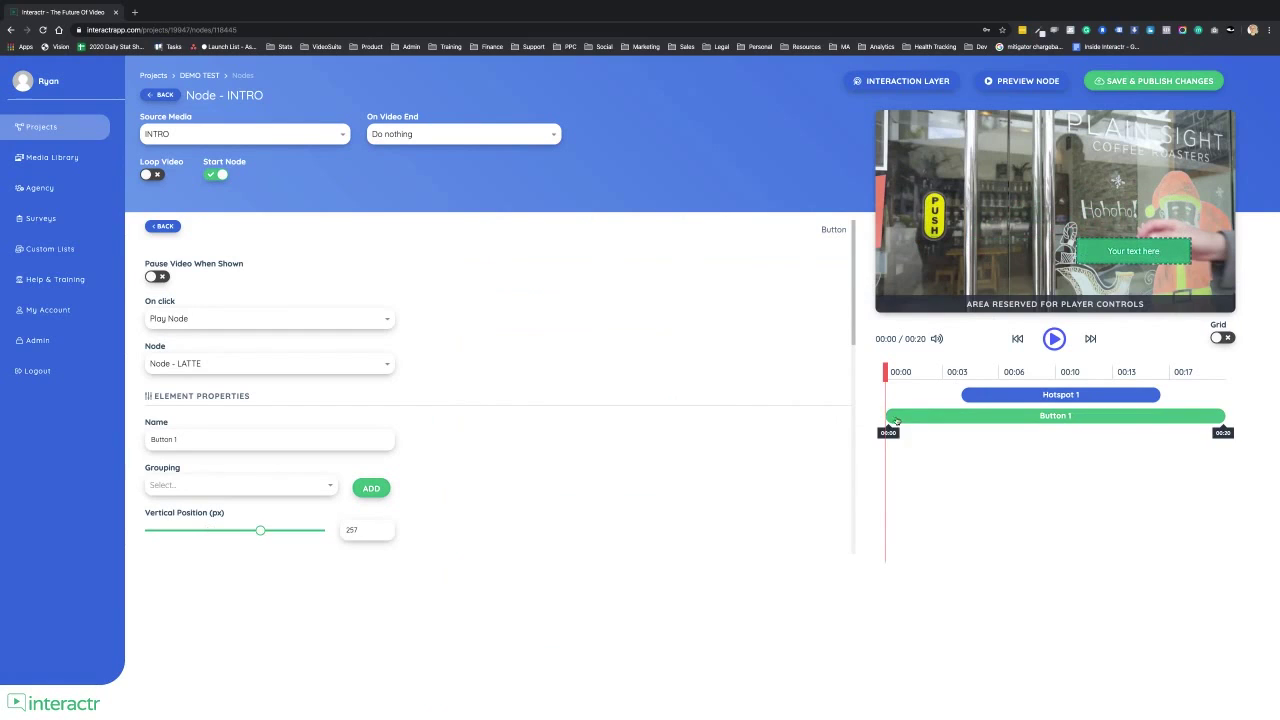
# Step: Shift Button 1's start later on the INTRO video's timeline
pyautogui.moveTo(889, 417)
pyautogui.mouseDown()
pyautogui.moveTo(1118, 418)
pyautogui.moveTo(969, 428)
pyautogui.mouseUp()
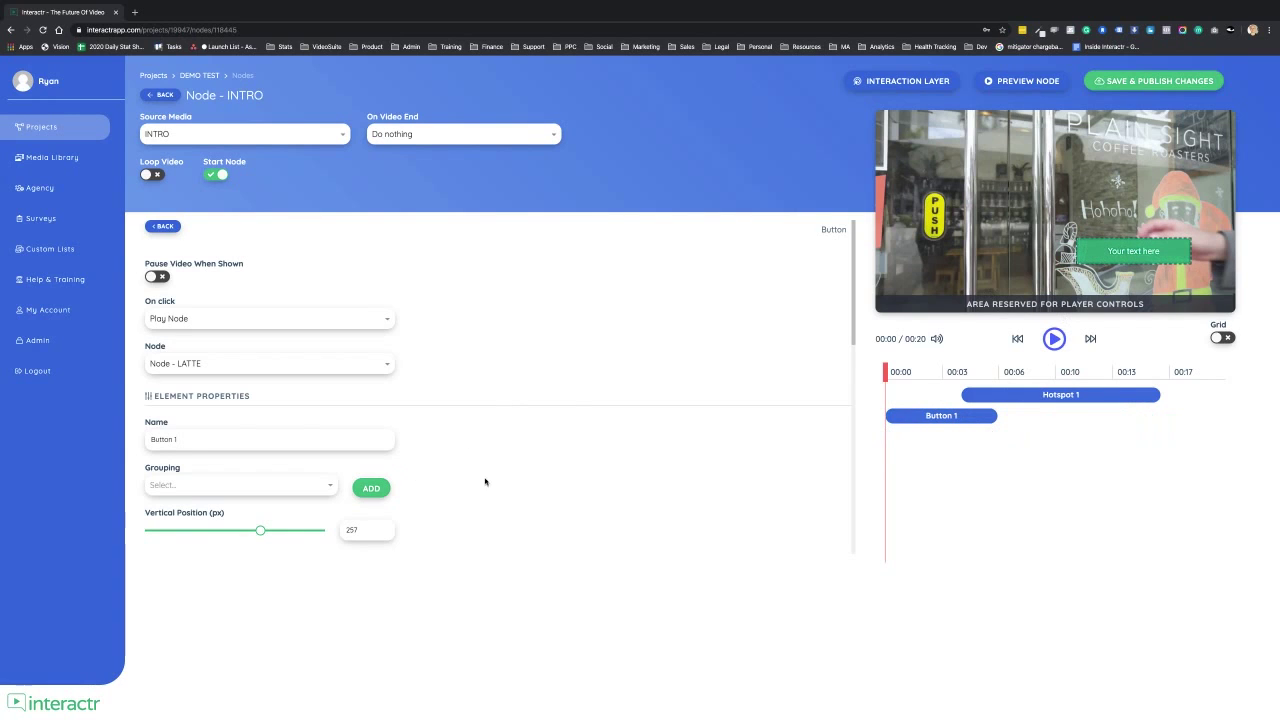
pyautogui.scroll(-1, 468, 471)
pyautogui.scroll(-2, 468, 471)
pyautogui.scroll(-1, 468, 471)
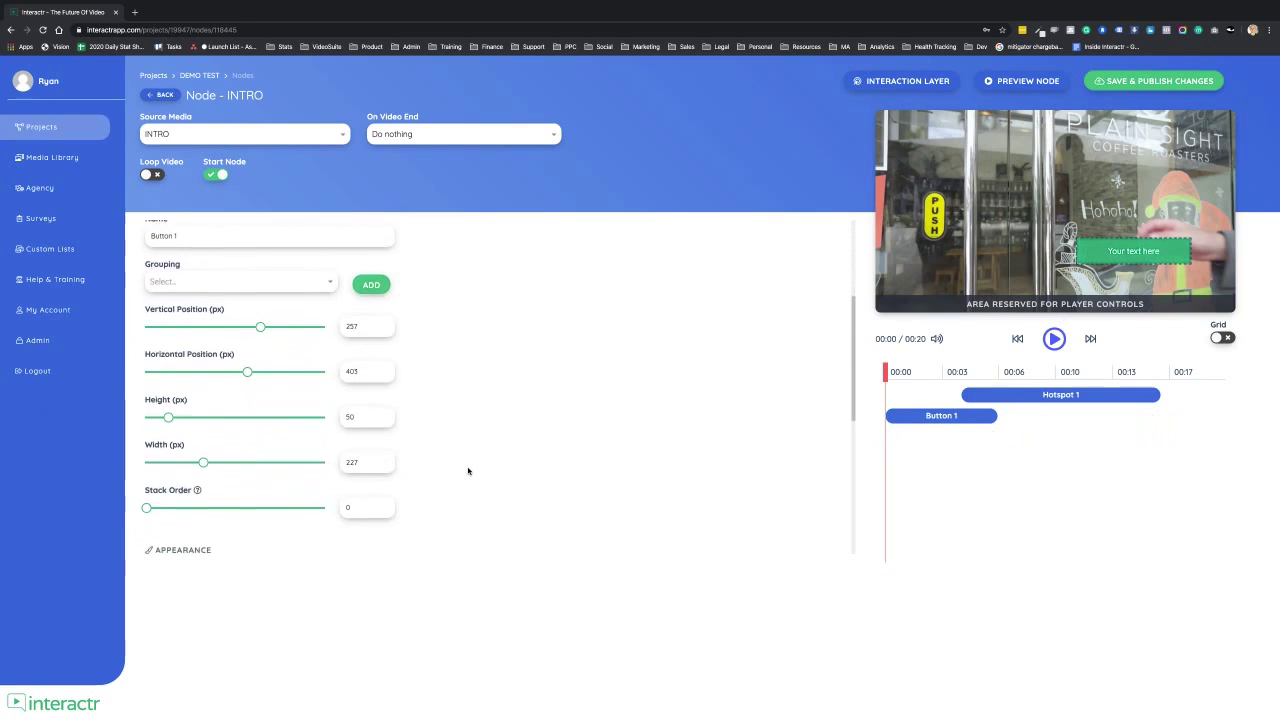
pyautogui.scroll(-1, 468, 471)
pyautogui.scroll(-1, 468, 471)
# Step: Set Button 1's background to fully opaque darker green, rgba(25, 137, 106, 1)
pyautogui.click(364, 503)
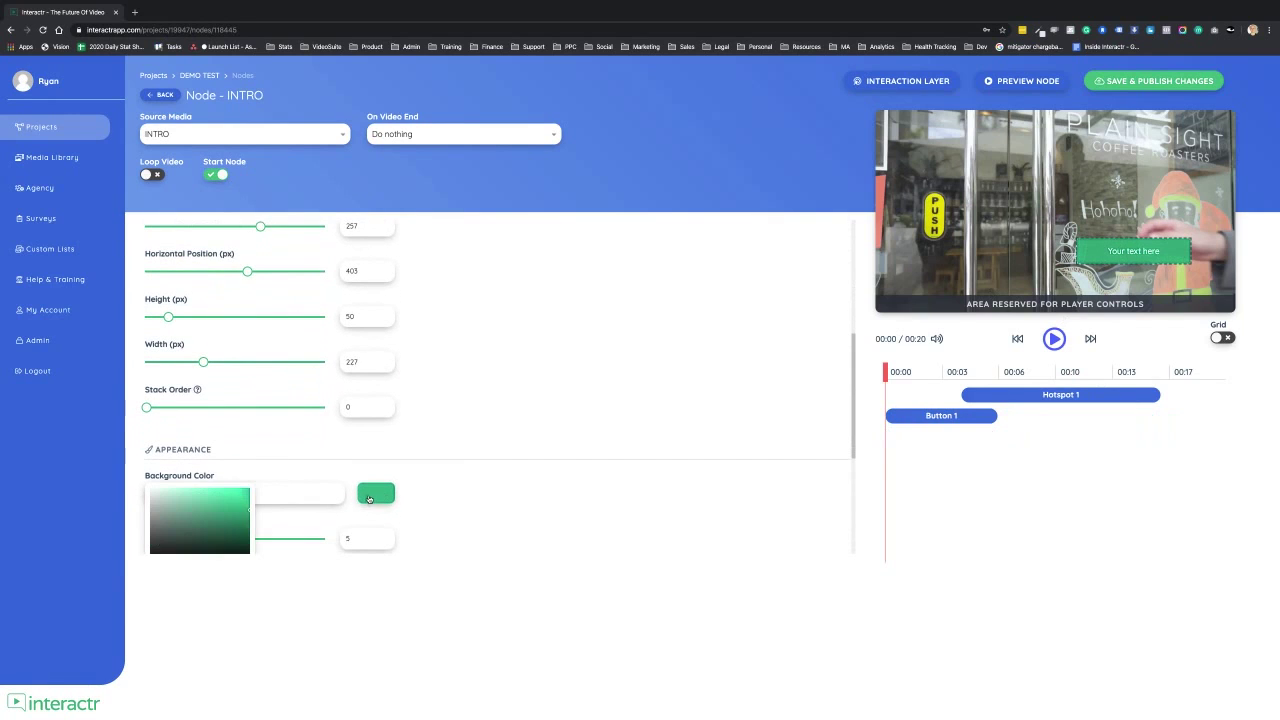
pyautogui.scroll(-1, 240, 517)
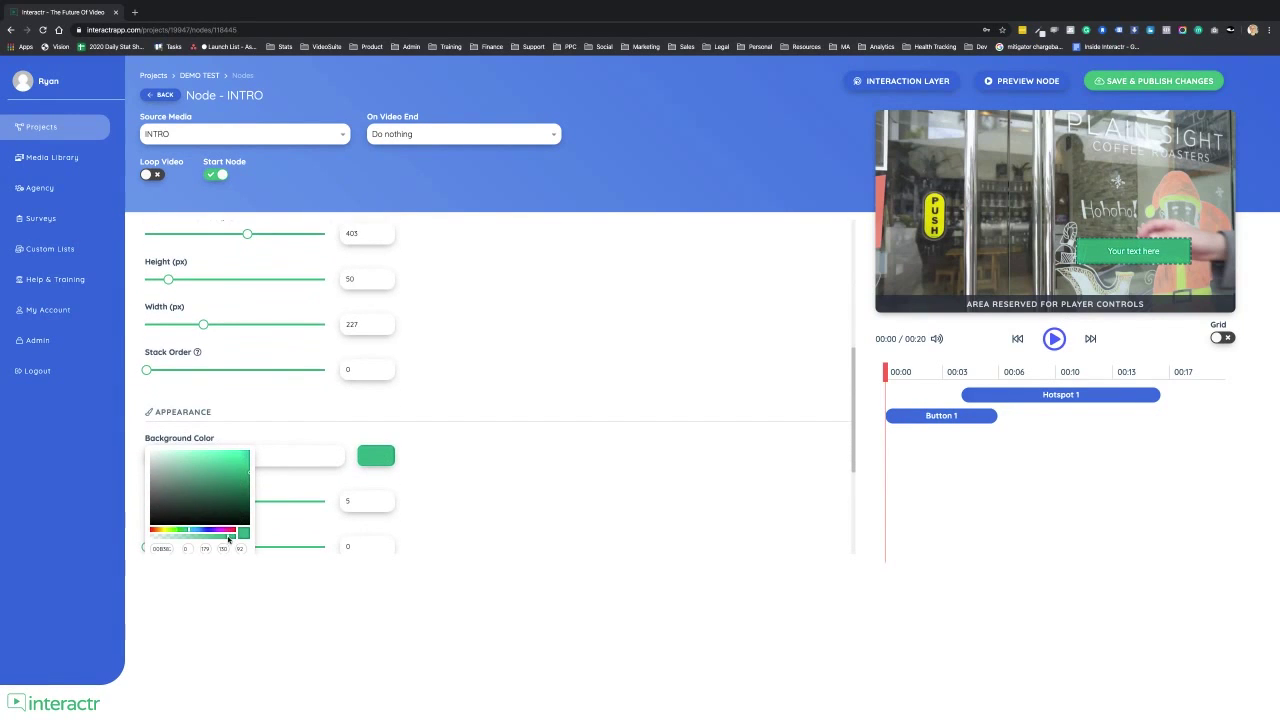
pyautogui.moveTo(231, 539); pyautogui.dragTo(248, 539)
pyautogui.moveTo(250, 478); pyautogui.dragTo(232, 487)
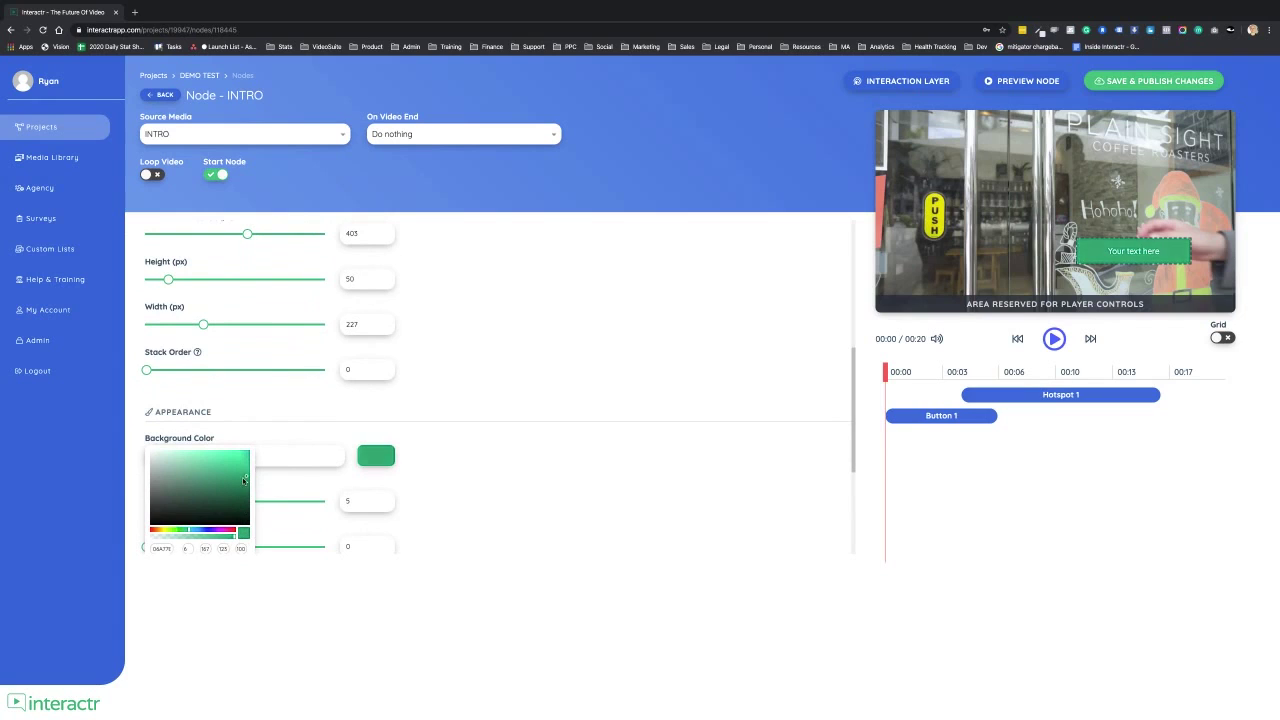
pyautogui.click(421, 455)
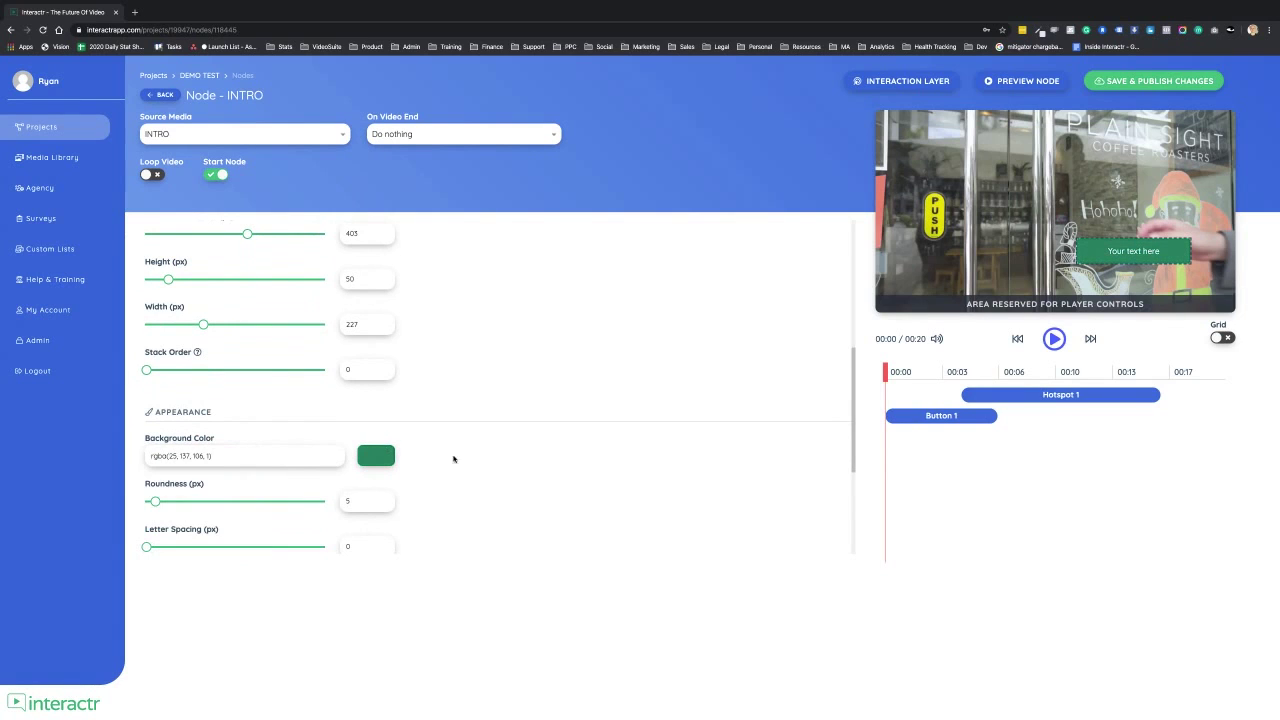
pyautogui.scroll(4, 469, 455)
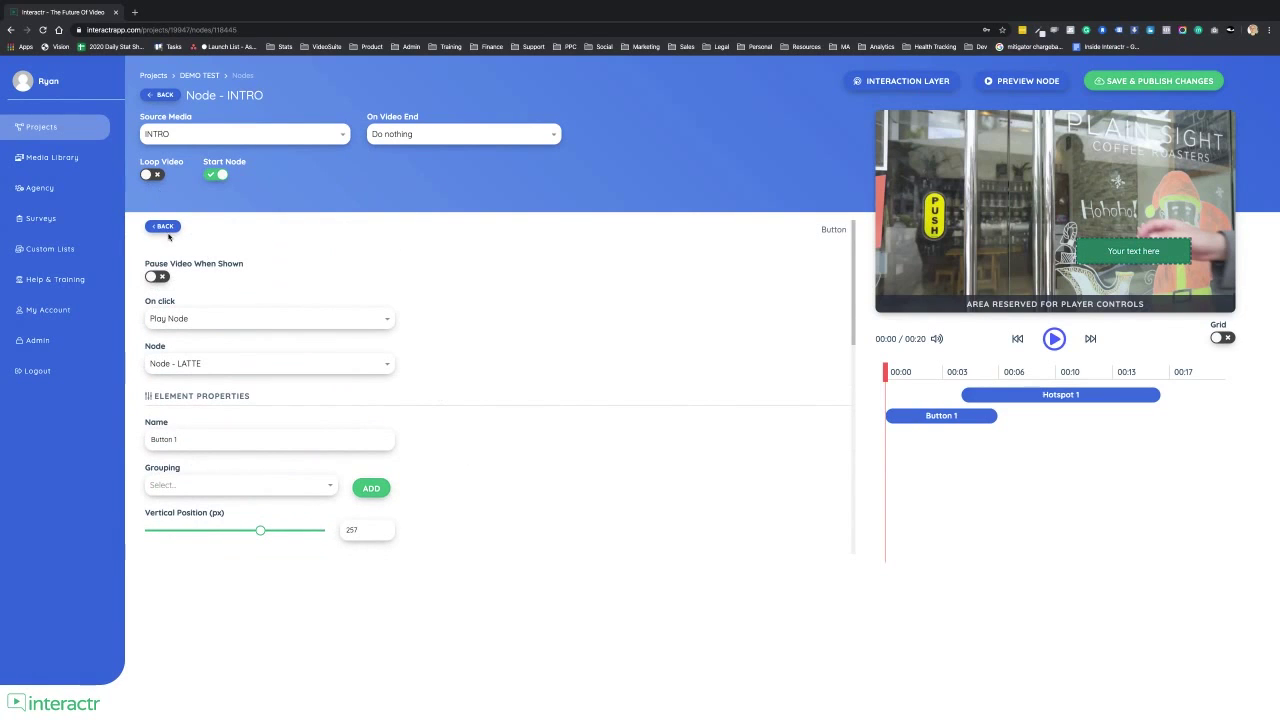
# Step: Drop a 'Your Text Here' text element on the INTRO video, skipping the wizard, and nudge it lower
pyautogui.click(165, 228)
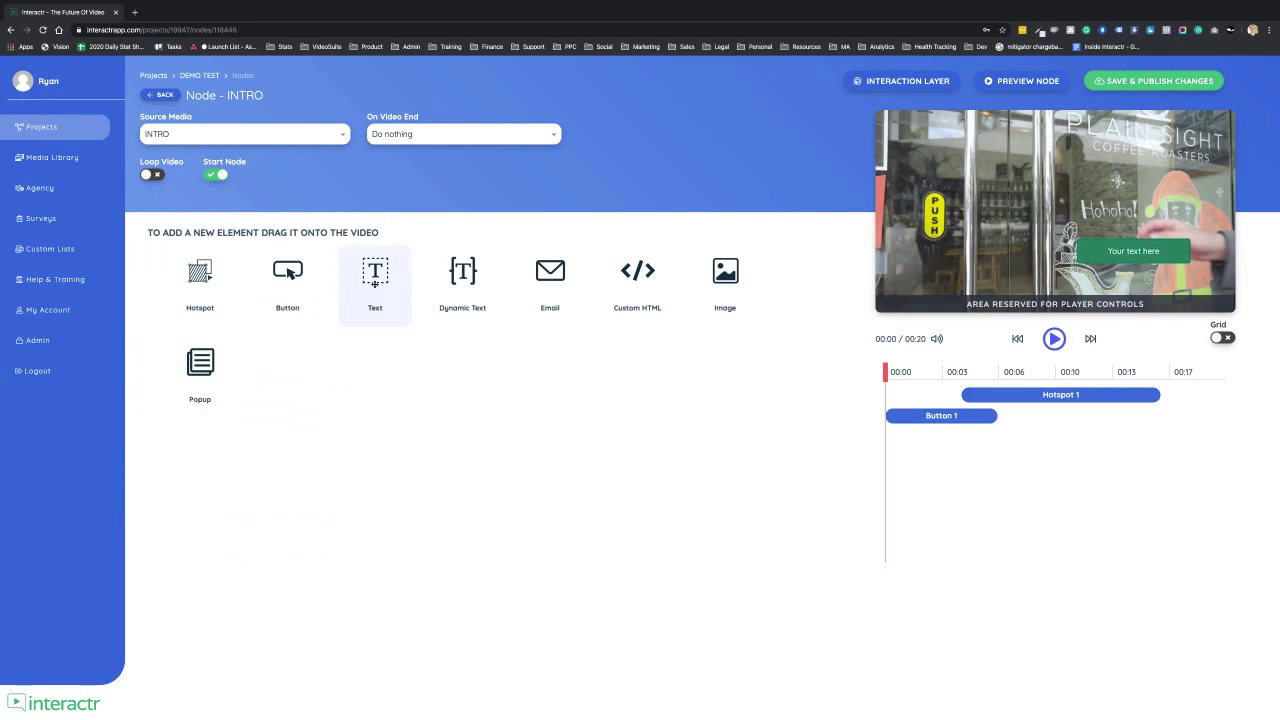
pyautogui.moveTo(375, 272); pyautogui.dragTo(950, 144)
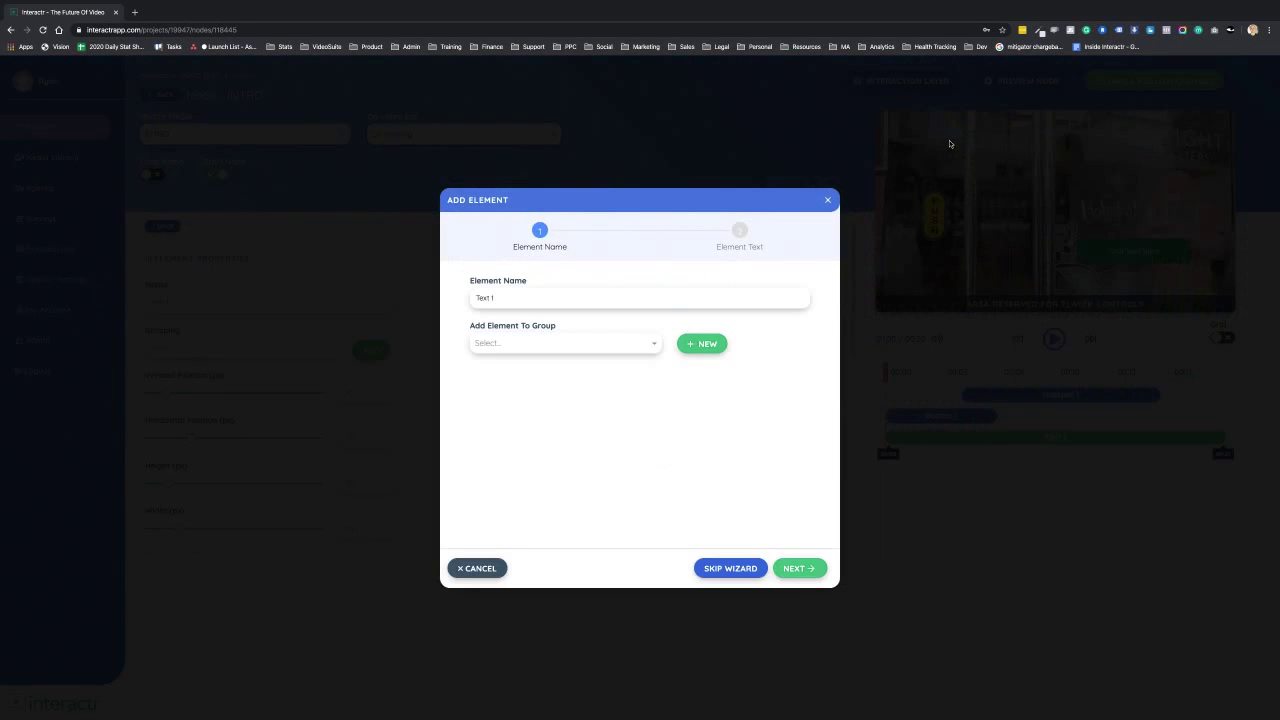
pyautogui.click(735, 569)
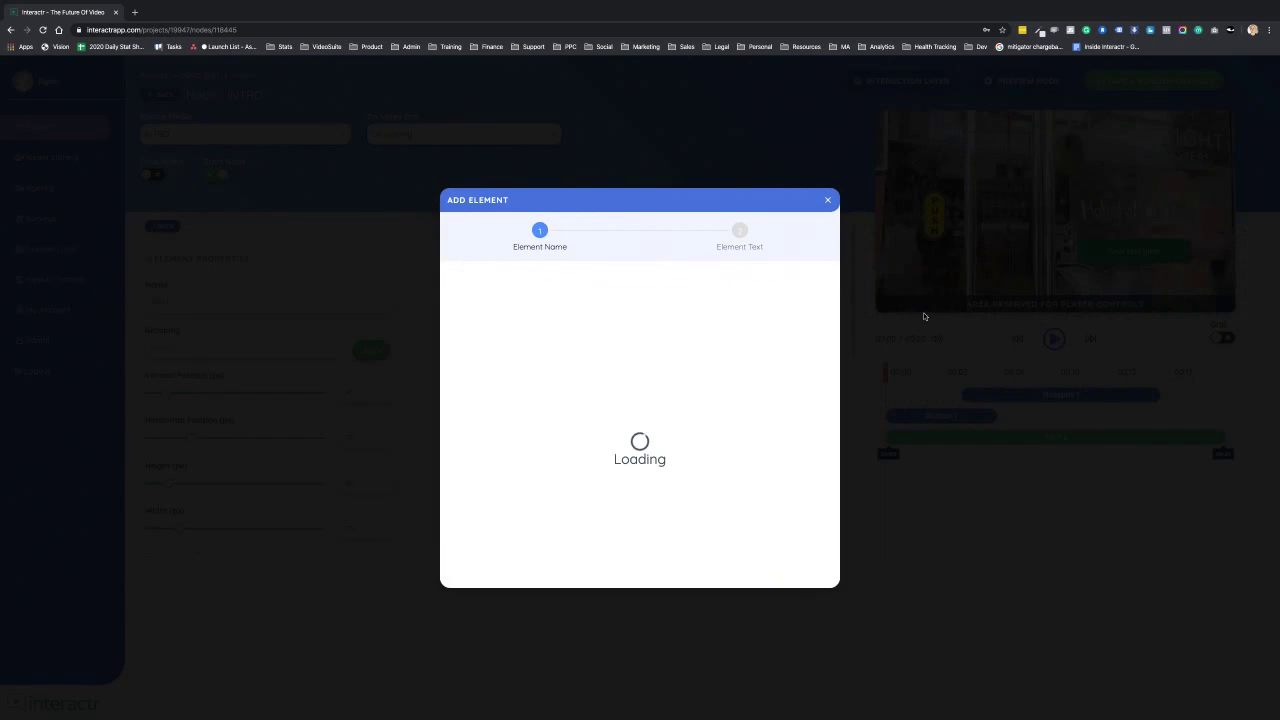
pyautogui.moveTo(995, 147); pyautogui.dragTo(1012, 156)
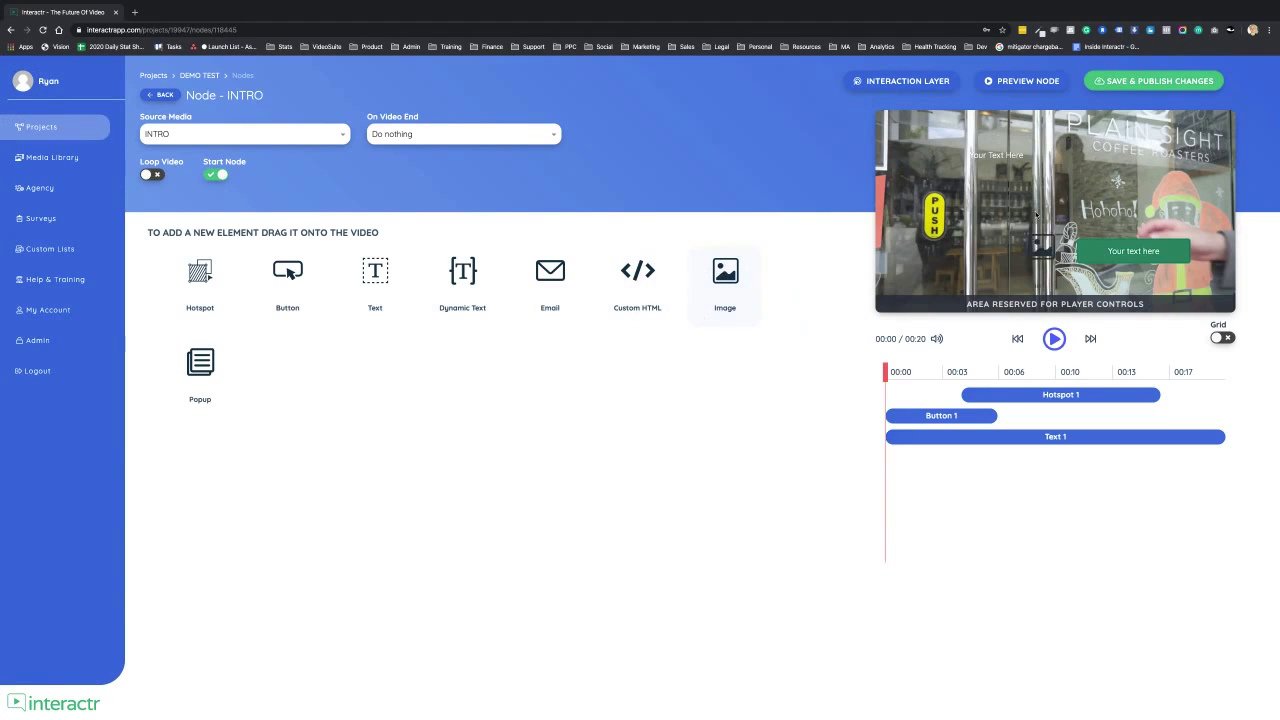
# Step: Add a popup built from the Email Template, then shift its email form slightly left
pyautogui.moveTo(725, 272); pyautogui.dragTo(752, 271)
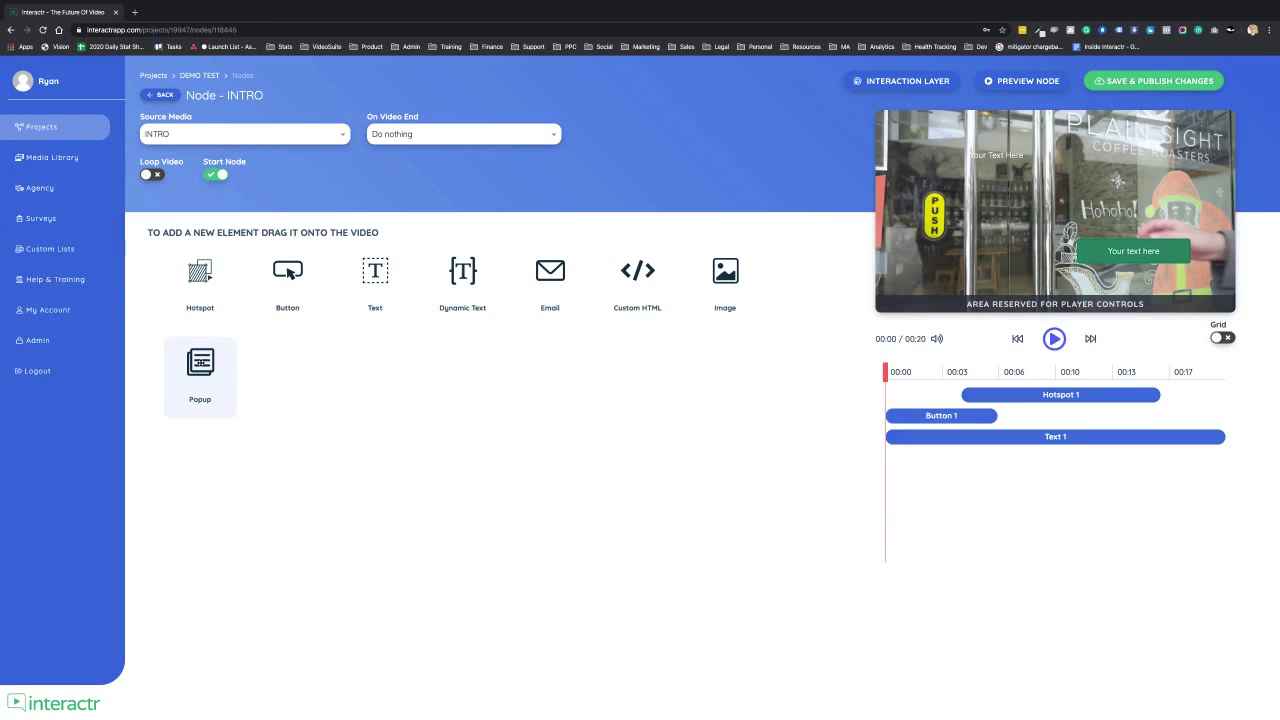
pyautogui.moveTo(200, 365); pyautogui.dragTo(1095, 212)
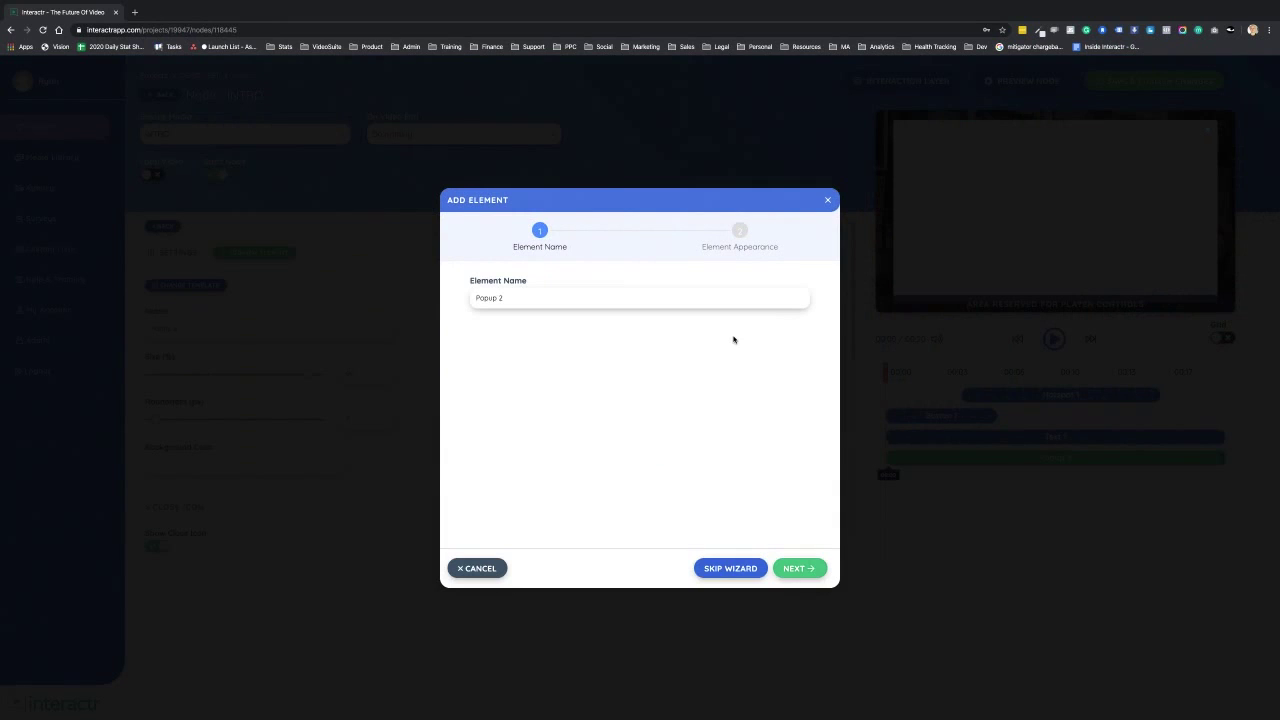
pyautogui.click(799, 568)
pyautogui.click(705, 352)
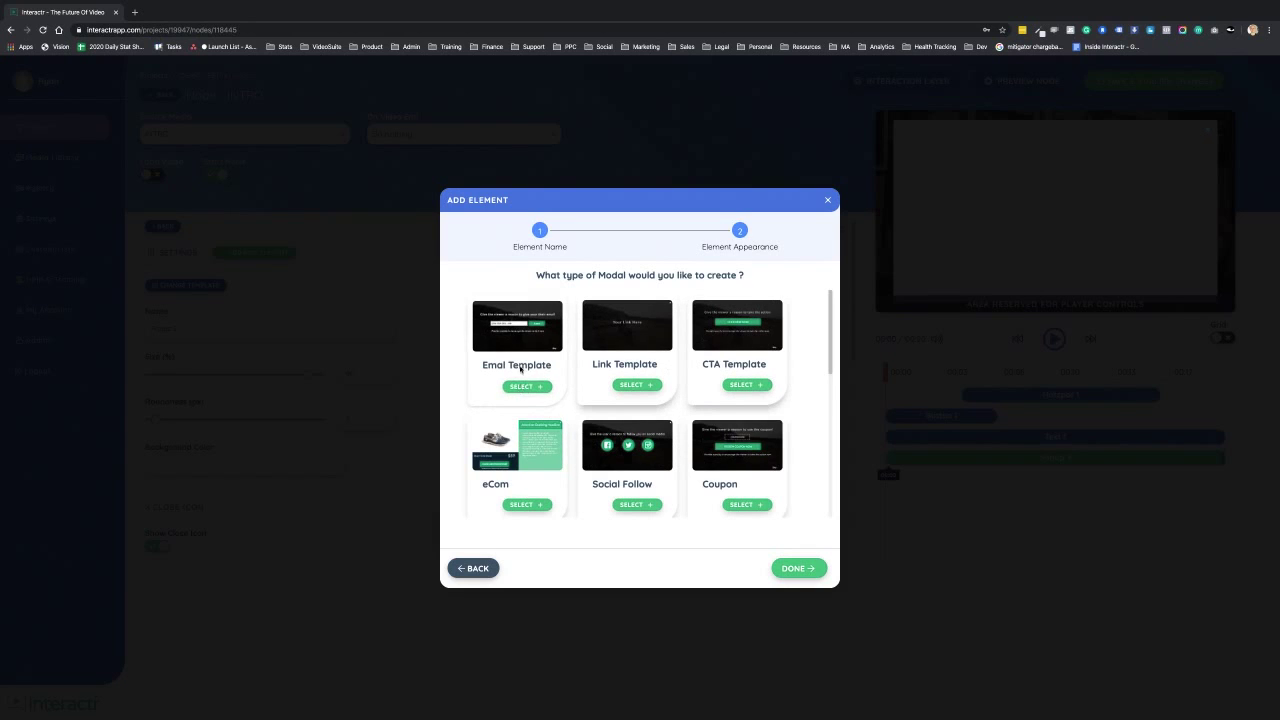
pyautogui.click(525, 390)
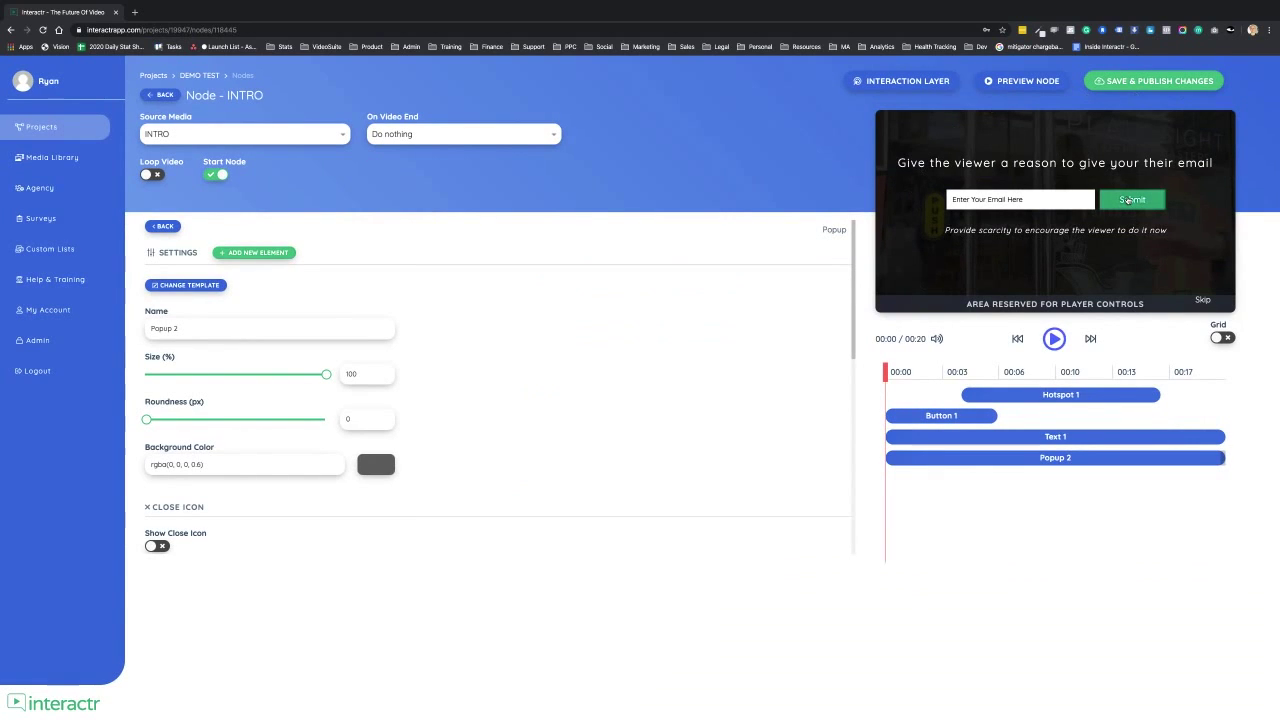
pyautogui.moveTo(1124, 200); pyautogui.dragTo(1118, 200)
pyautogui.click(1118, 200)
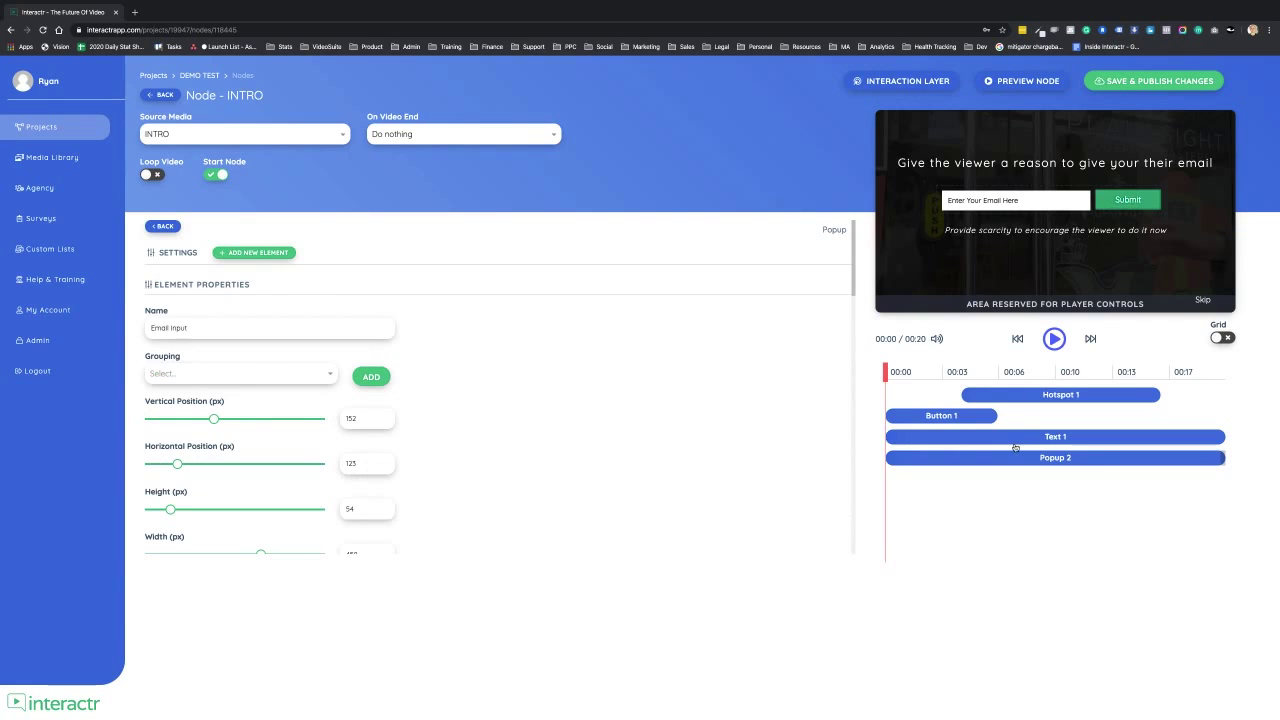
# Step: Delete Hotspot 1 and Button 1 from the INTRO timeline, confirming each deletion
pyautogui.click(163, 227)
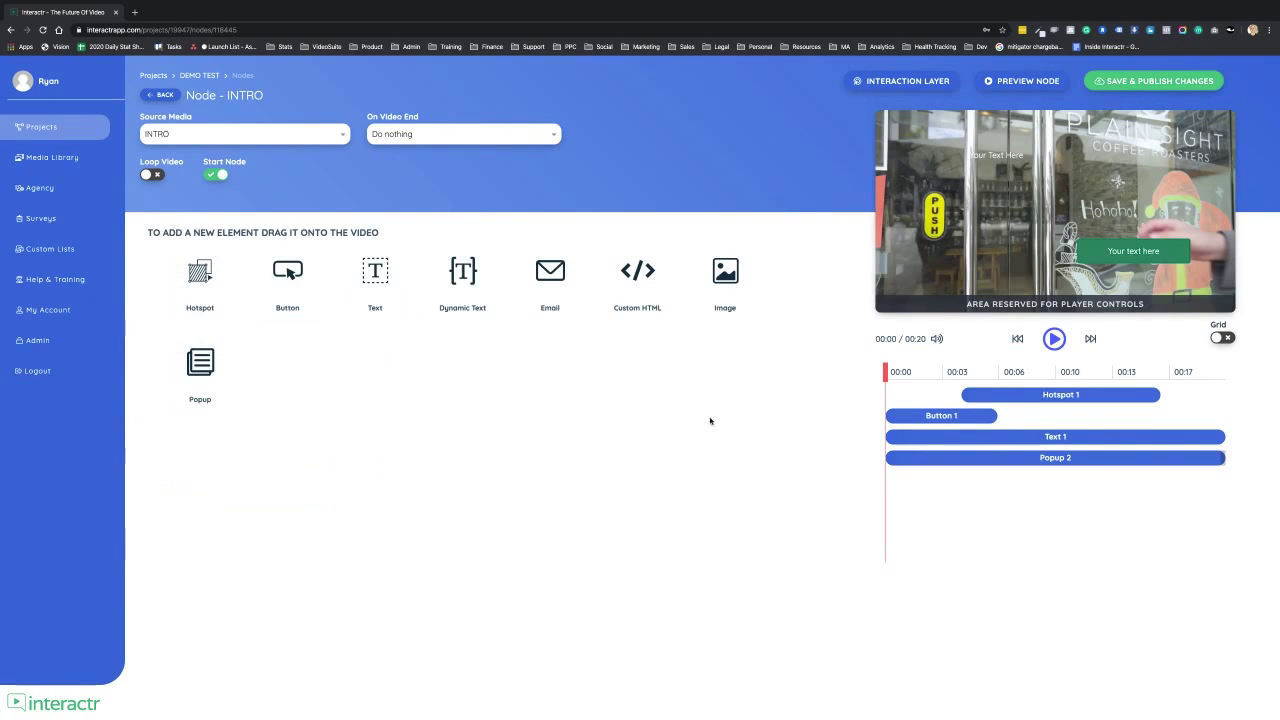
pyautogui.click(1003, 399)
pyautogui.press('Delete')
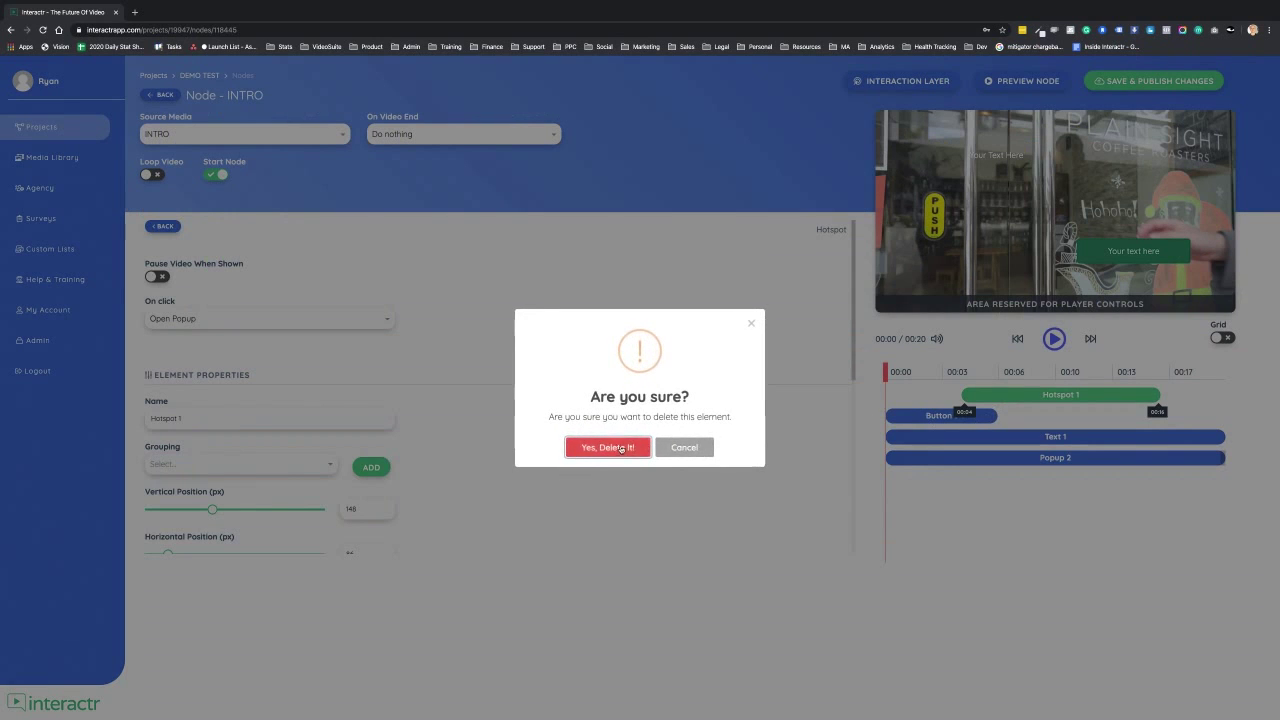
pyautogui.click(852, 420)
pyautogui.click(940, 394)
pyautogui.press('Delete')
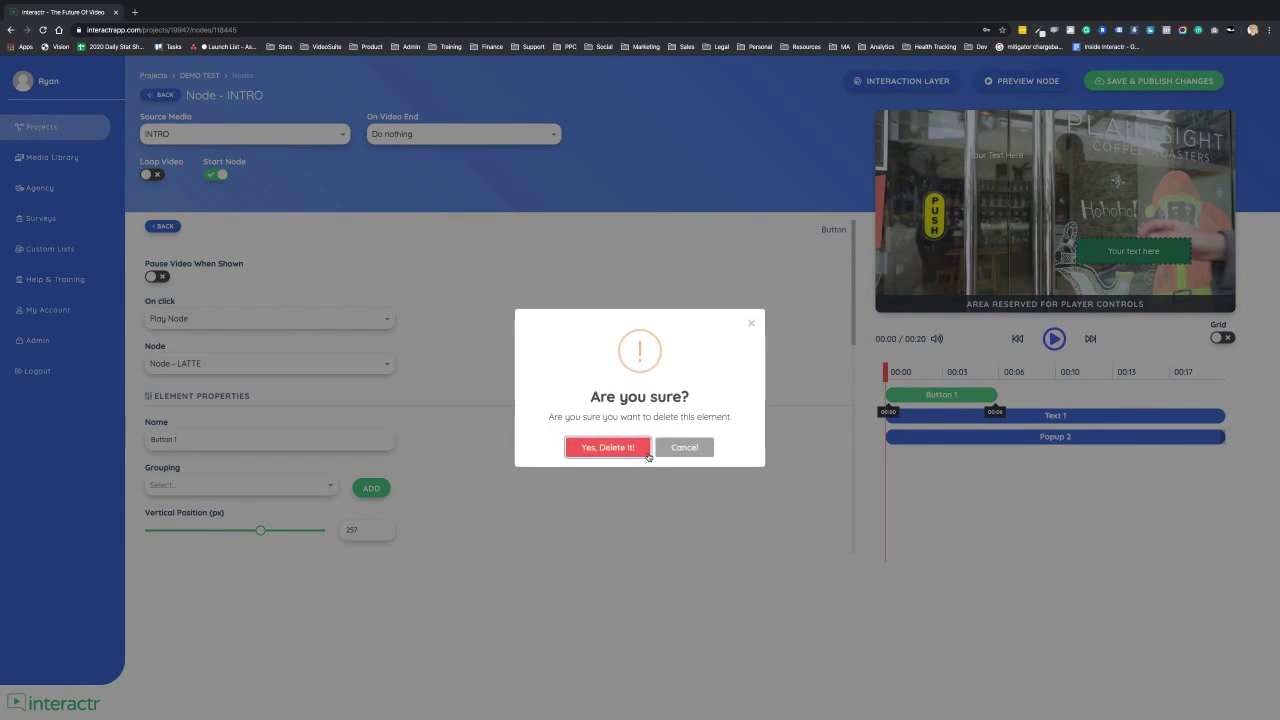
pyautogui.press('Return')
# Step: Delete Text 1 and Popup 2, confirming each, leaving the timeline empty
pyautogui.click(965, 396)
pyautogui.press('Delete')
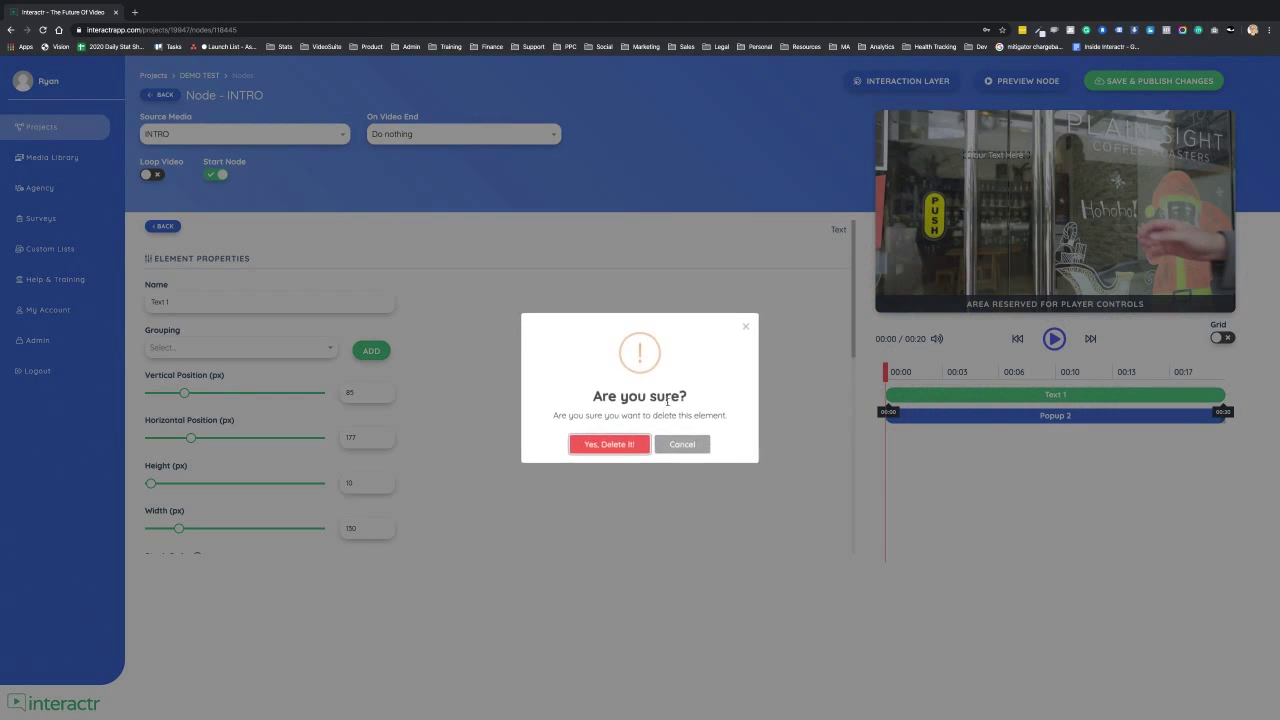
pyautogui.click(618, 449)
pyautogui.click(994, 399)
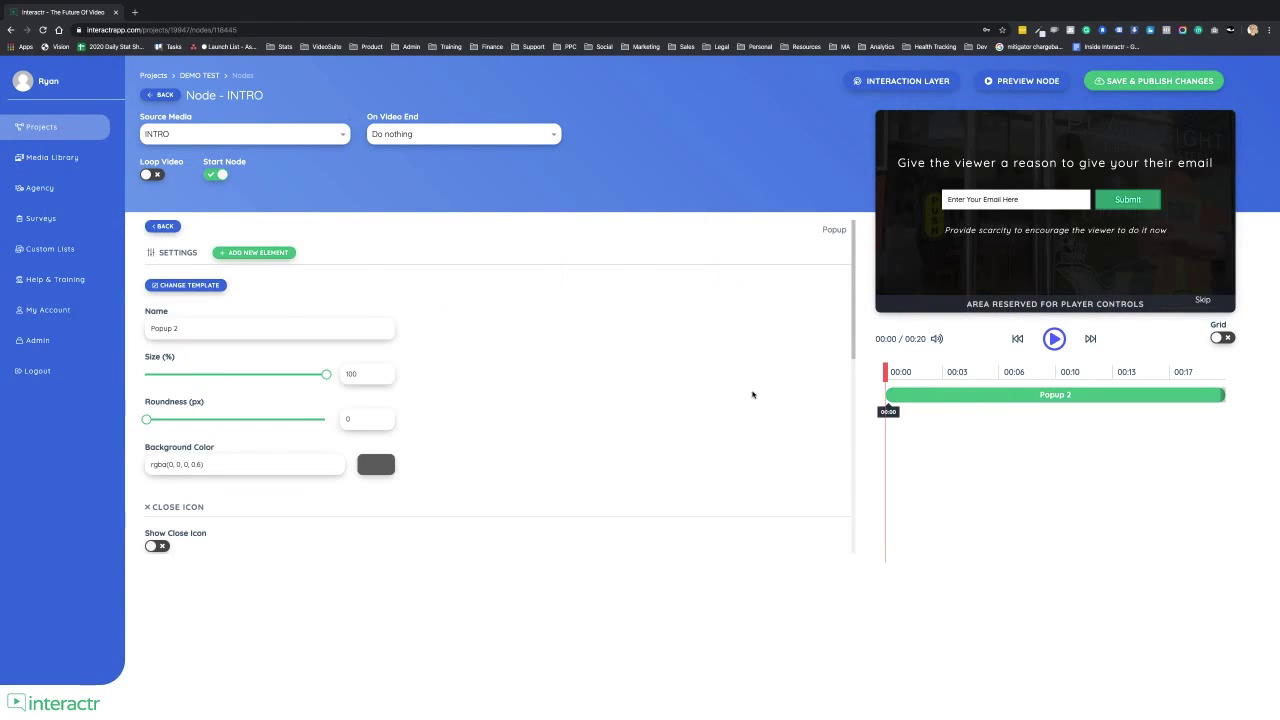
pyautogui.press('Delete')
pyautogui.click(625, 451)
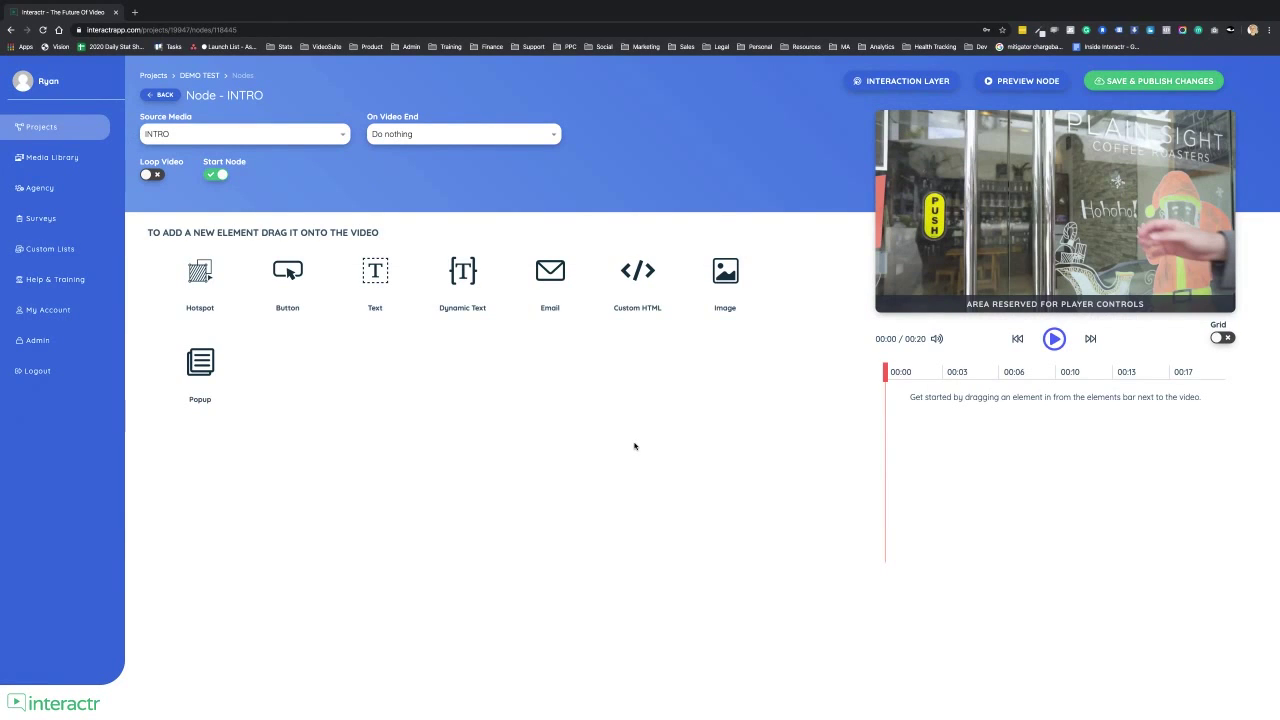
# Step: Exit via Interaction Layer and Back to the Project Canvas, then nudge LATTE and pan the tree
pyautogui.click(906, 81)
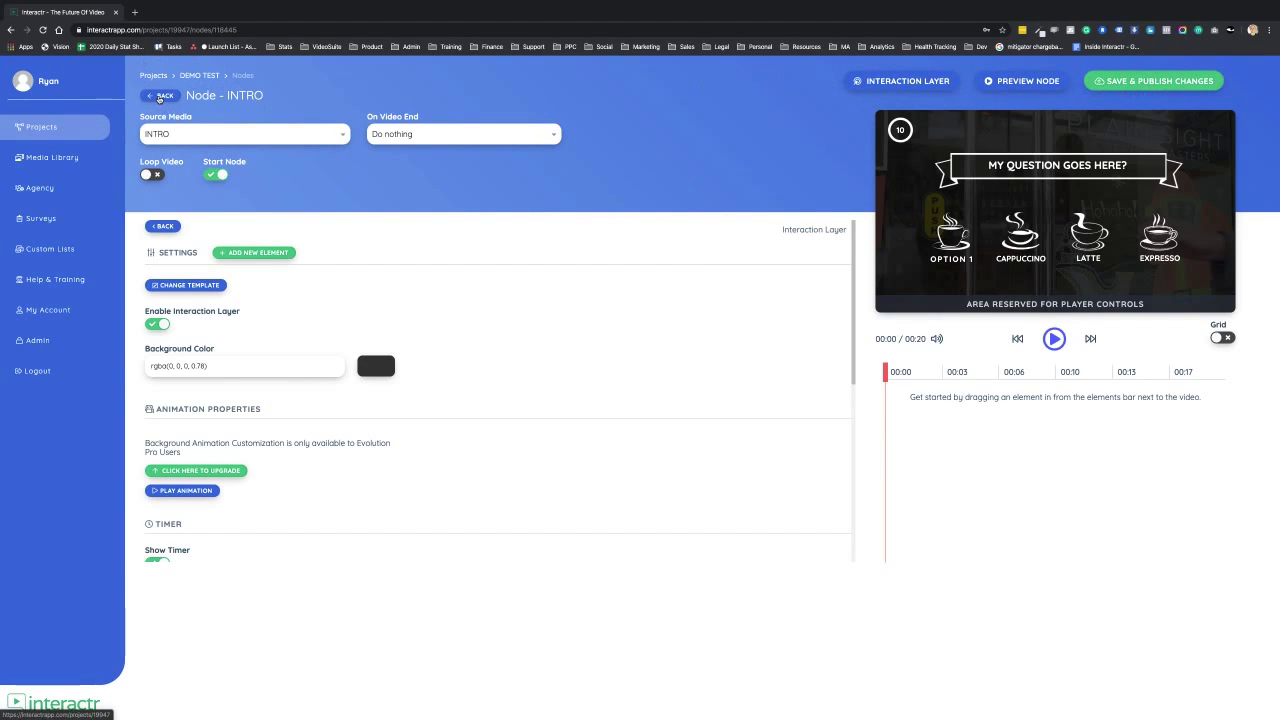
pyautogui.click(159, 97)
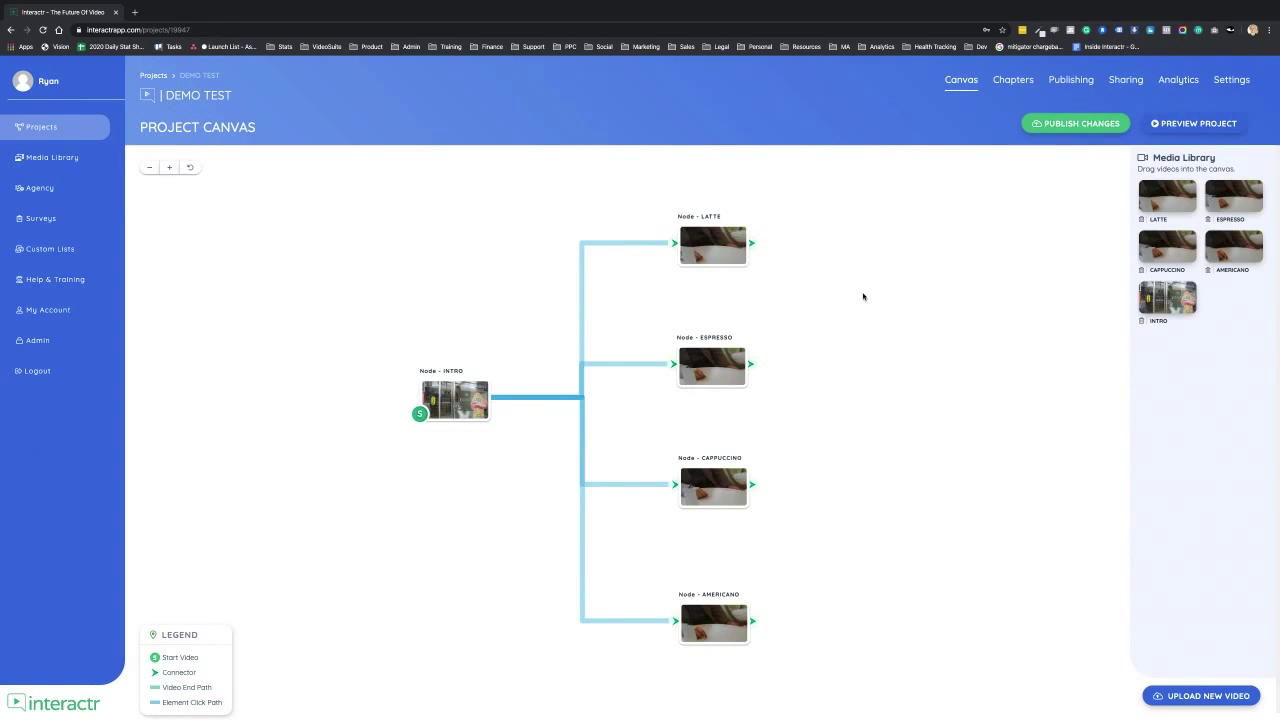
pyautogui.click(704, 255)
pyautogui.moveTo(704, 255); pyautogui.dragTo(704, 252)
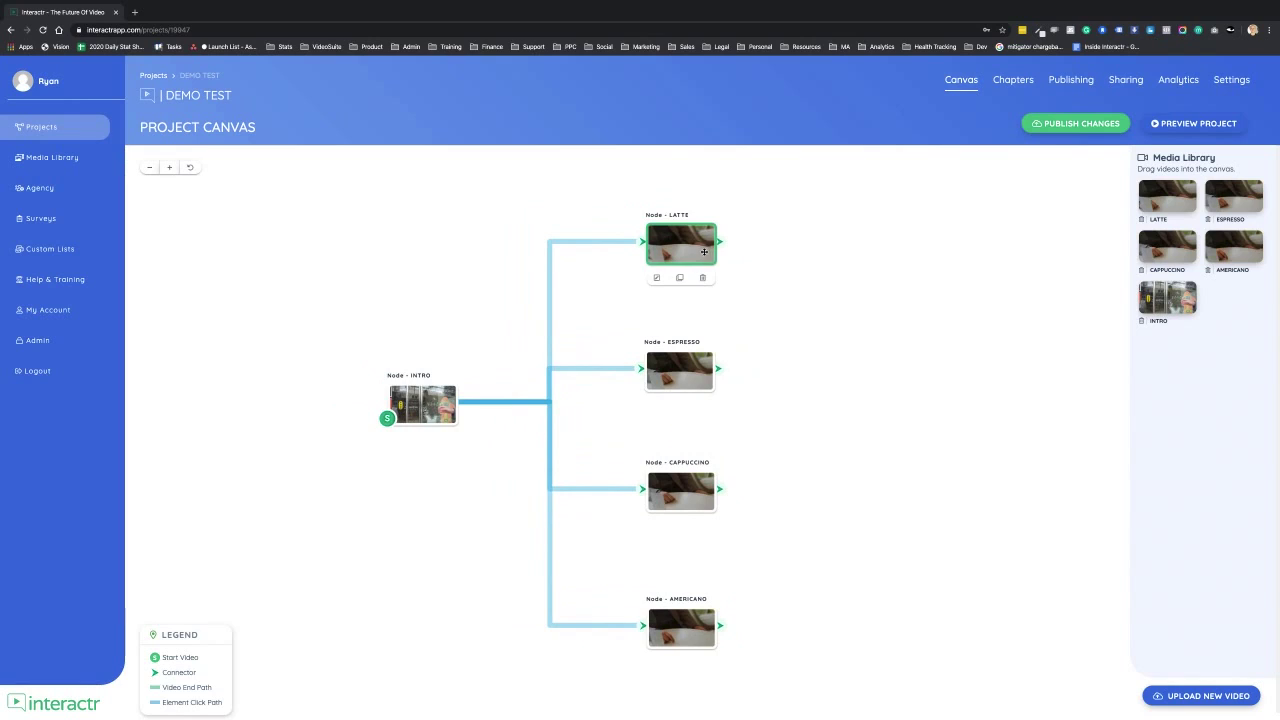
pyautogui.moveTo(838, 277); pyautogui.dragTo(827, 262)
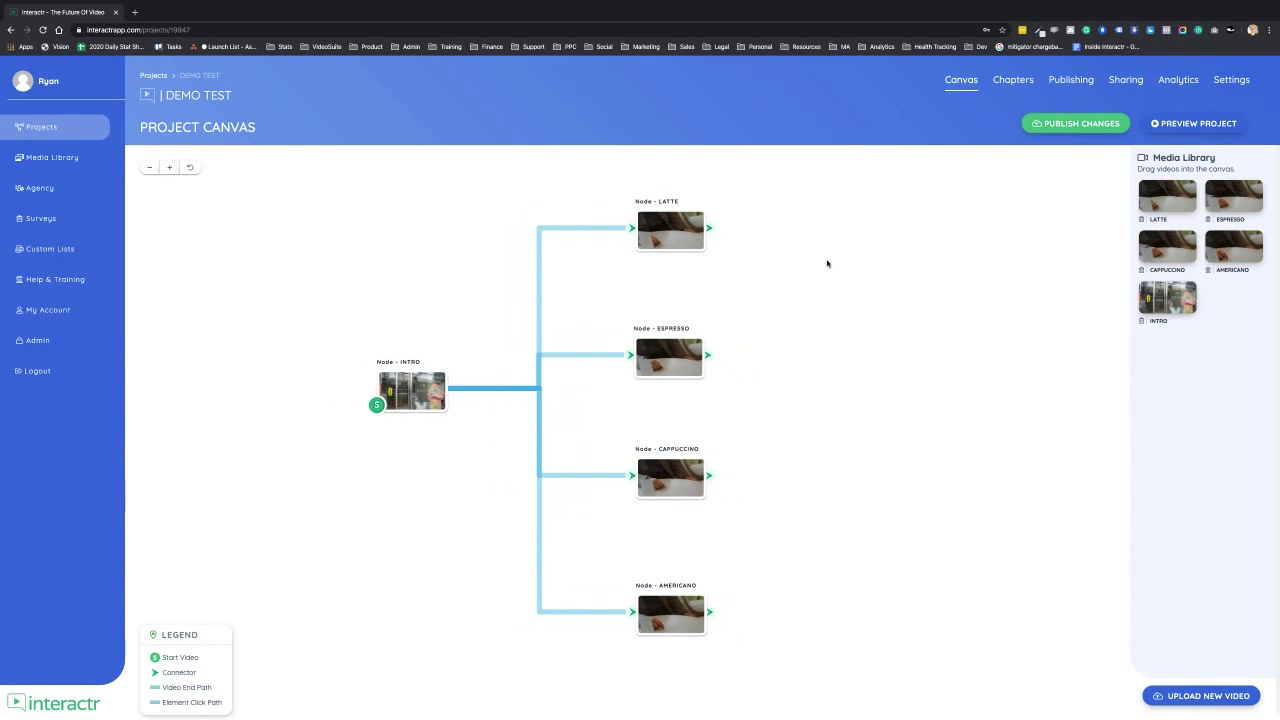
# Step: Publish DEMO TEST, then move on to its Sharing page with the share URL
pyautogui.click(1068, 84)
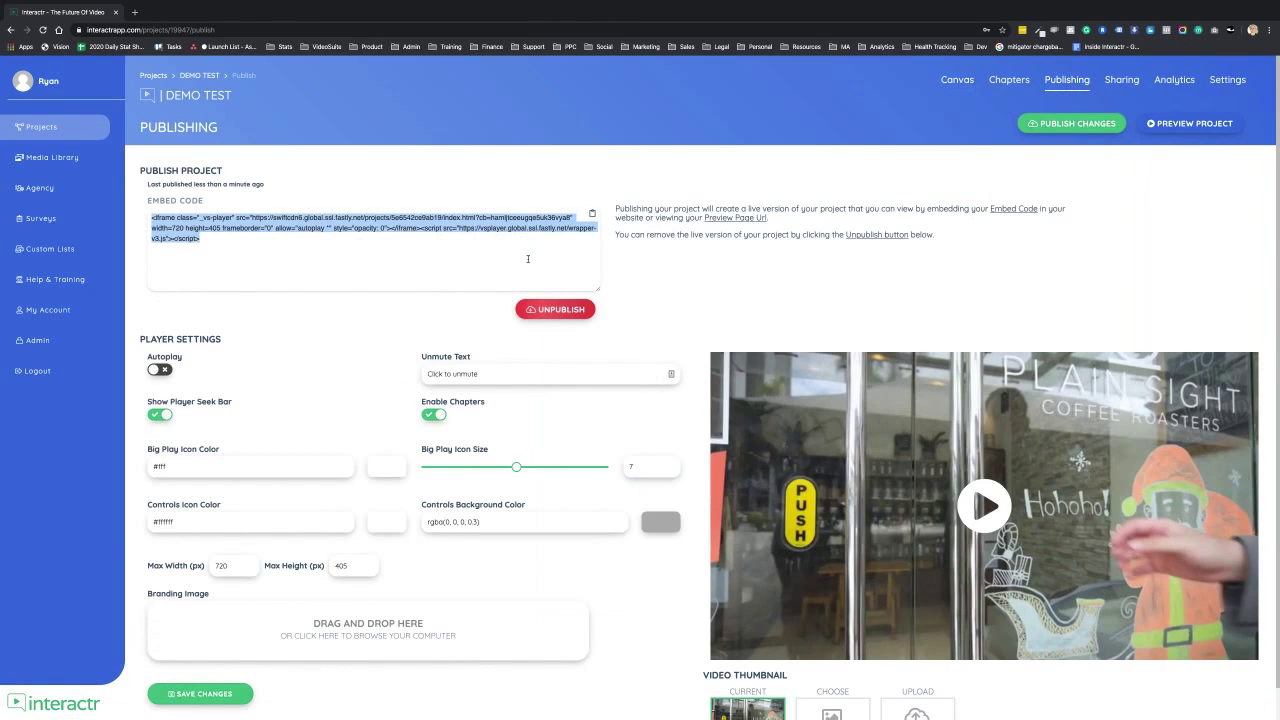
pyautogui.click(208, 239)
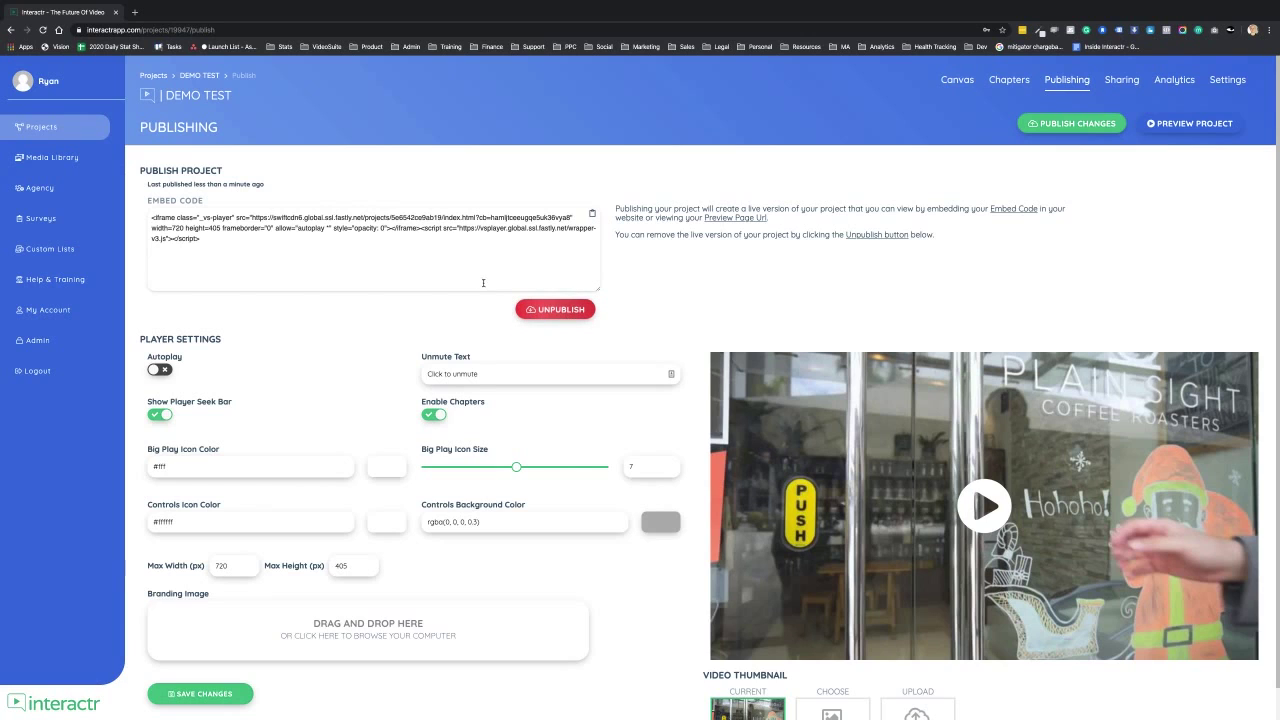
pyautogui.scroll(-1, 343, 363)
pyautogui.scroll(1, 539, 421)
pyautogui.click(1120, 80)
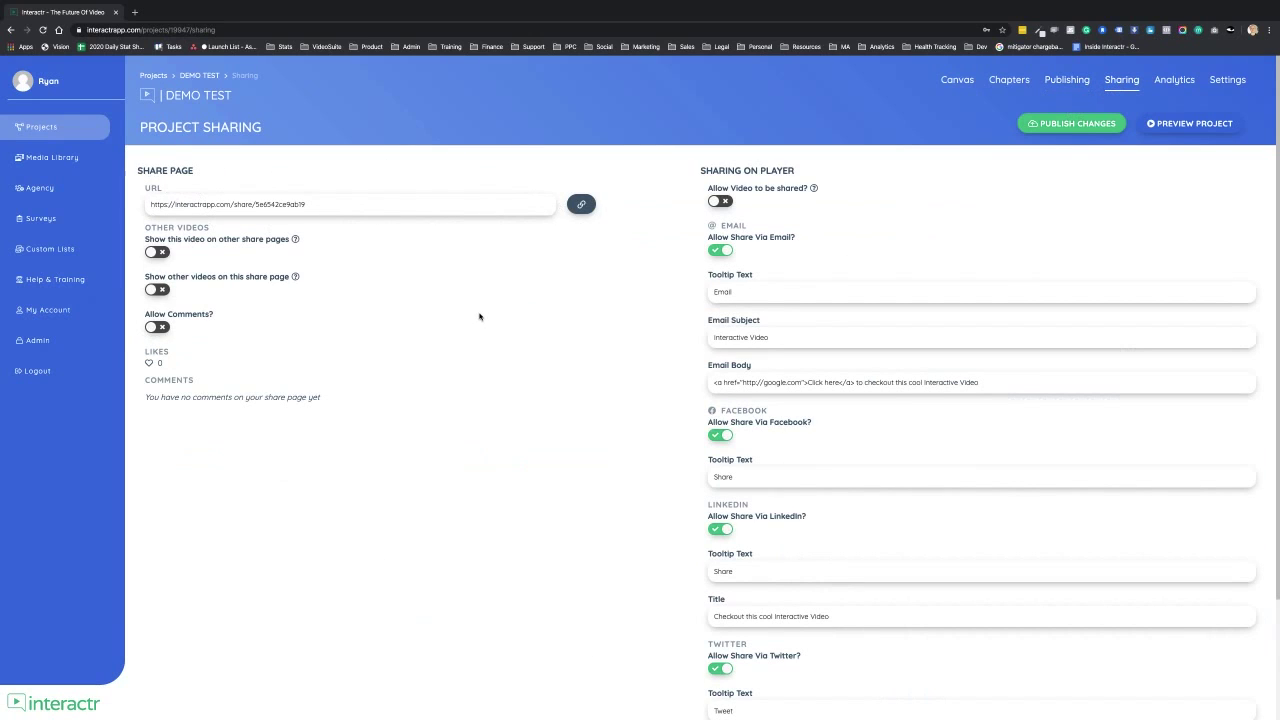
# Step: Open DEMO TEST's public share page in a new tab with Open Link
pyautogui.click(581, 204)
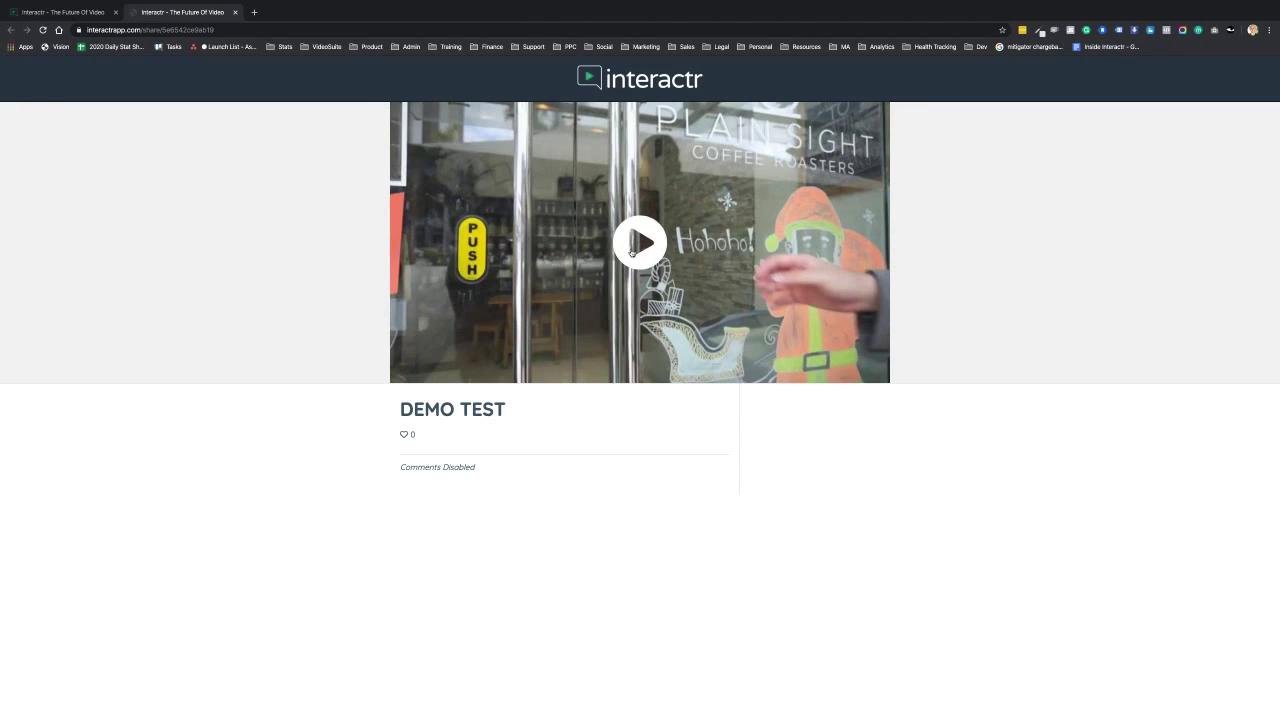
# Step: Play the shared video, answer CAPPUCCINO to the coffee question, then close the share tab
pyautogui.click(643, 245)
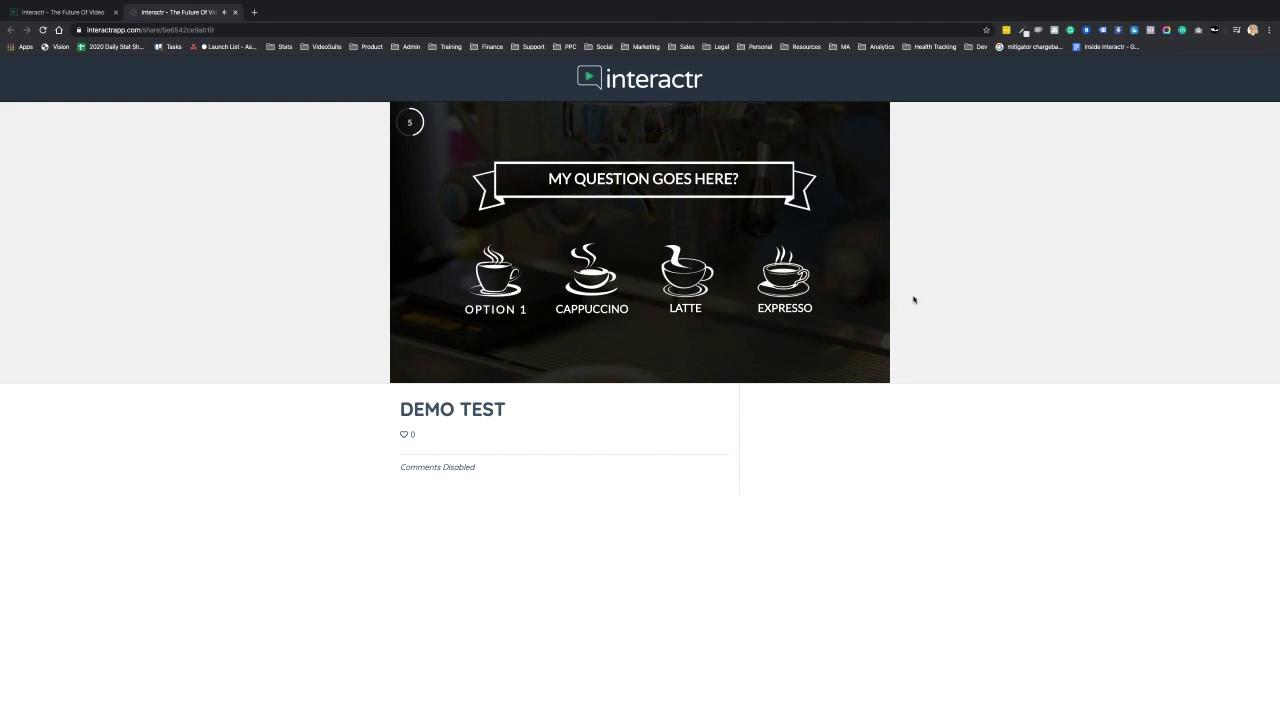
pyautogui.click(594, 281)
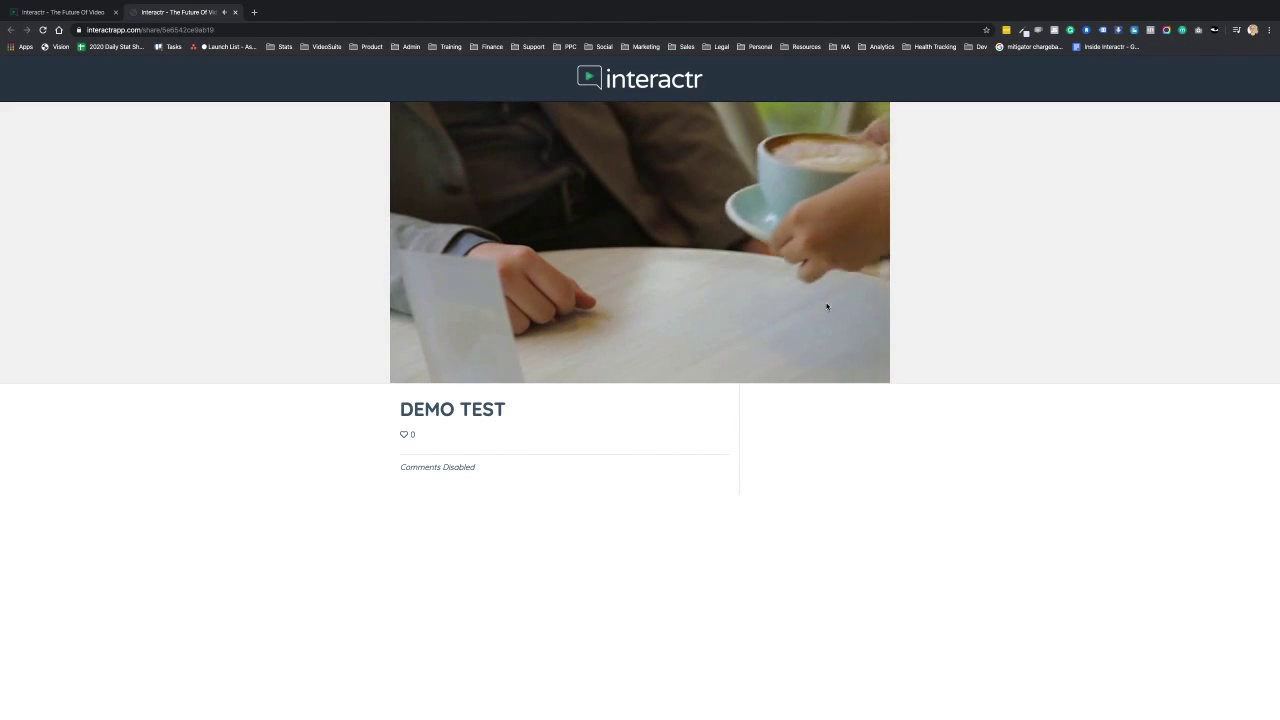
pyautogui.click(236, 12)
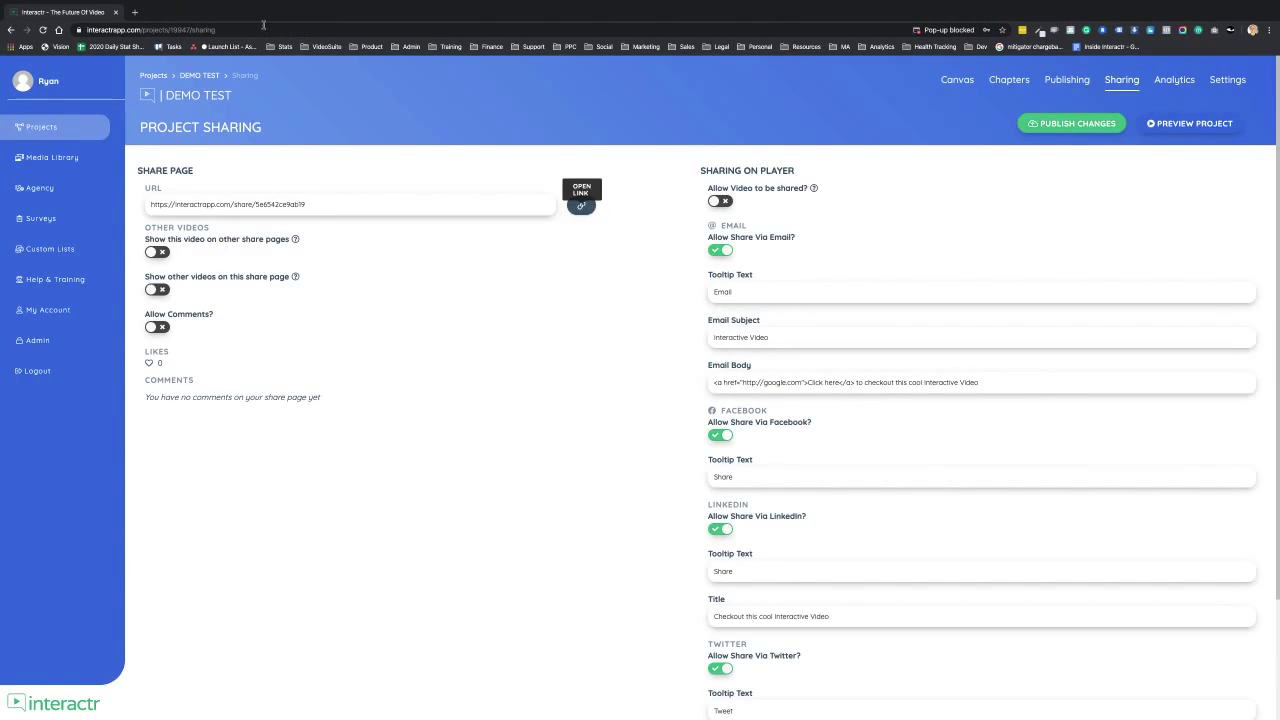
# Step: Pass through the Analytics and Settings tabs, ending on the DEMO TEST Canvas
pyautogui.click(1175, 84)
pyautogui.click(1231, 84)
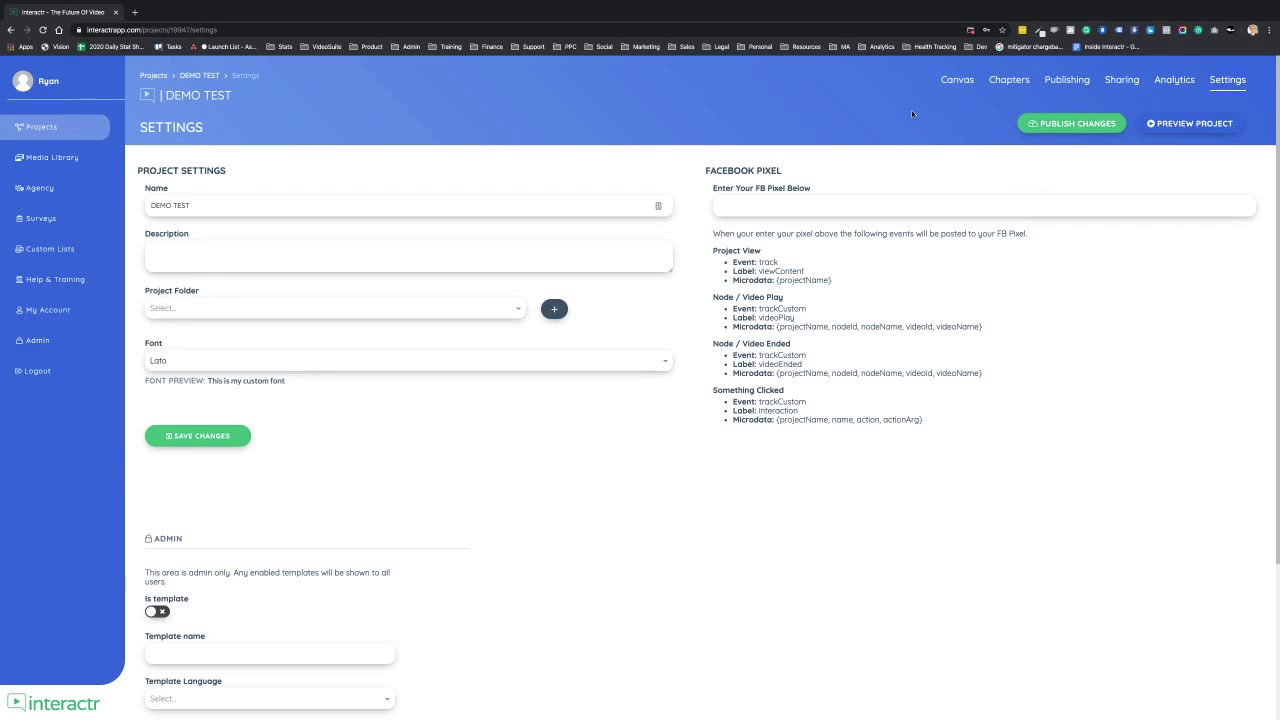
pyautogui.click(956, 82)
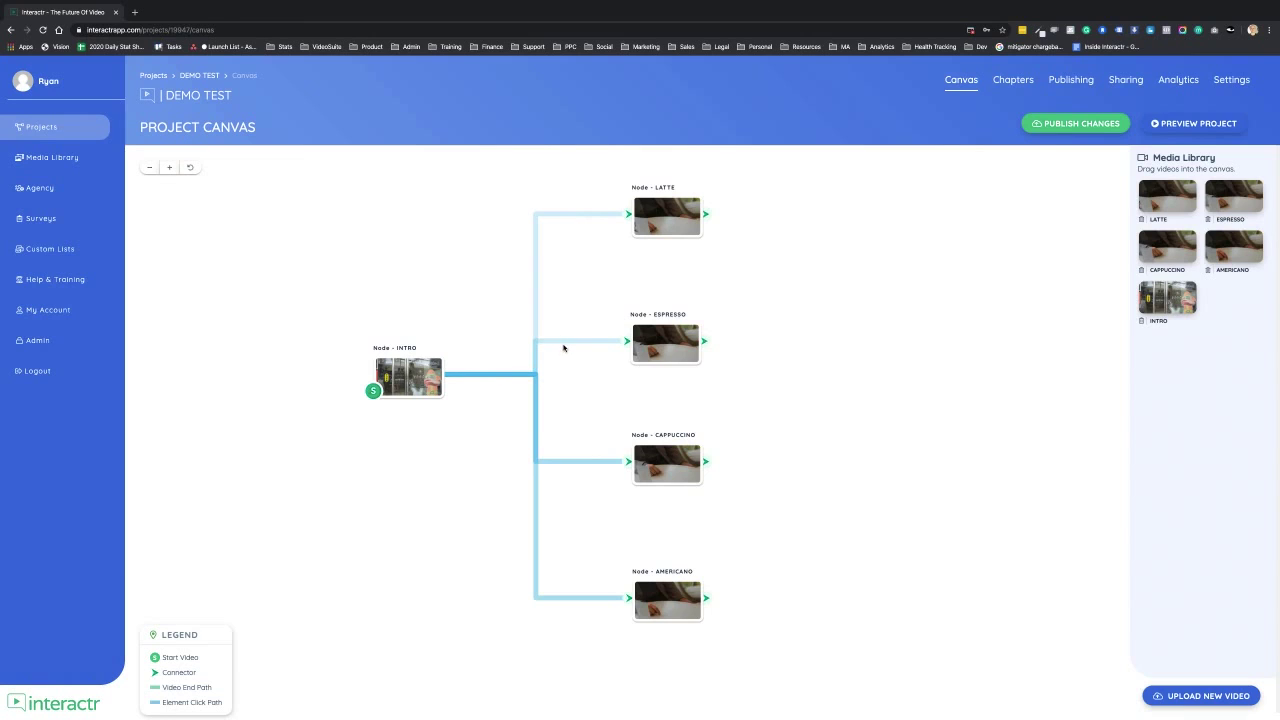
# Step: Delete INTRO's connector lines to ESPRESSO, LATTE, CAPPUCCINO and AMERICANO
pyautogui.click(569, 343)
pyautogui.click(536, 348)
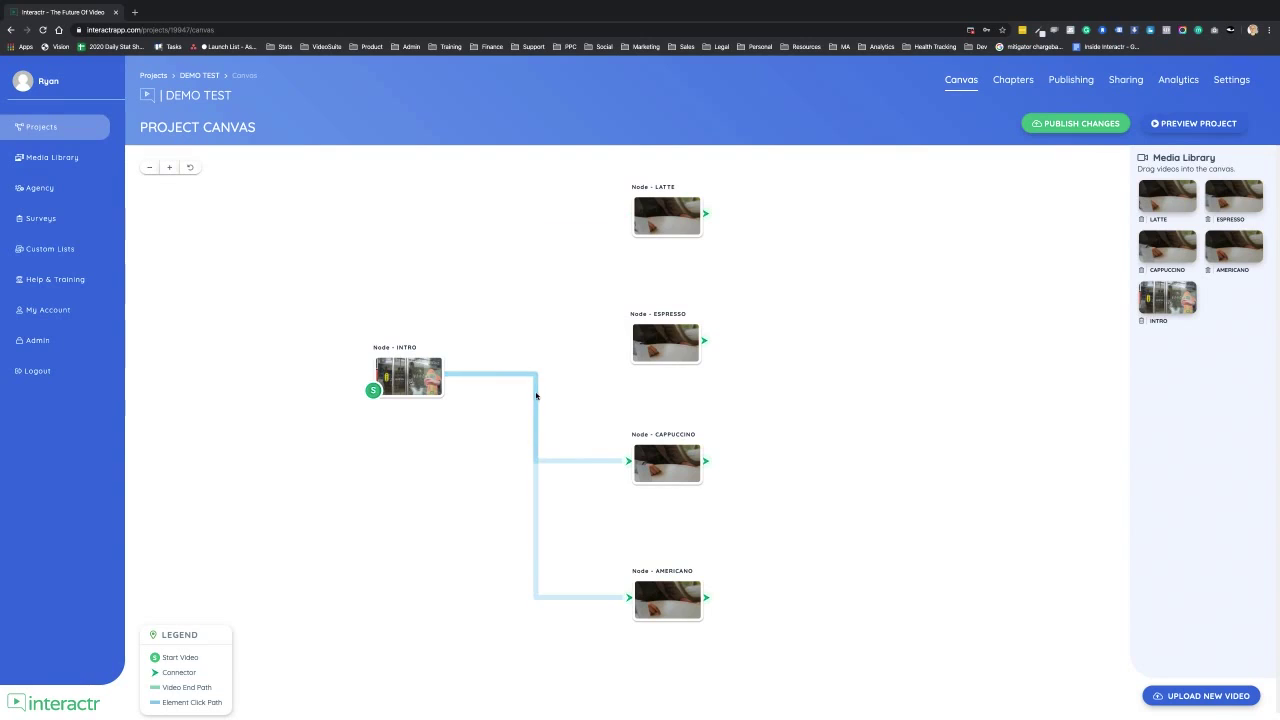
pyautogui.click(568, 461)
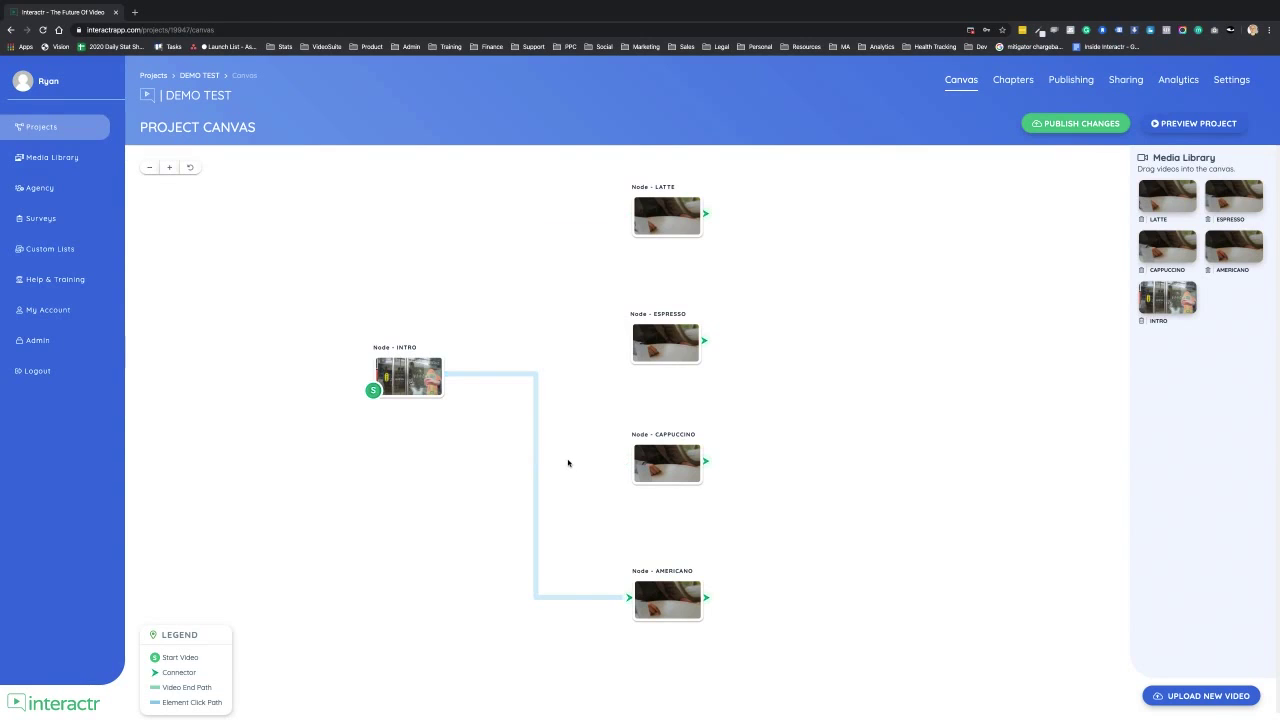
pyautogui.click(570, 597)
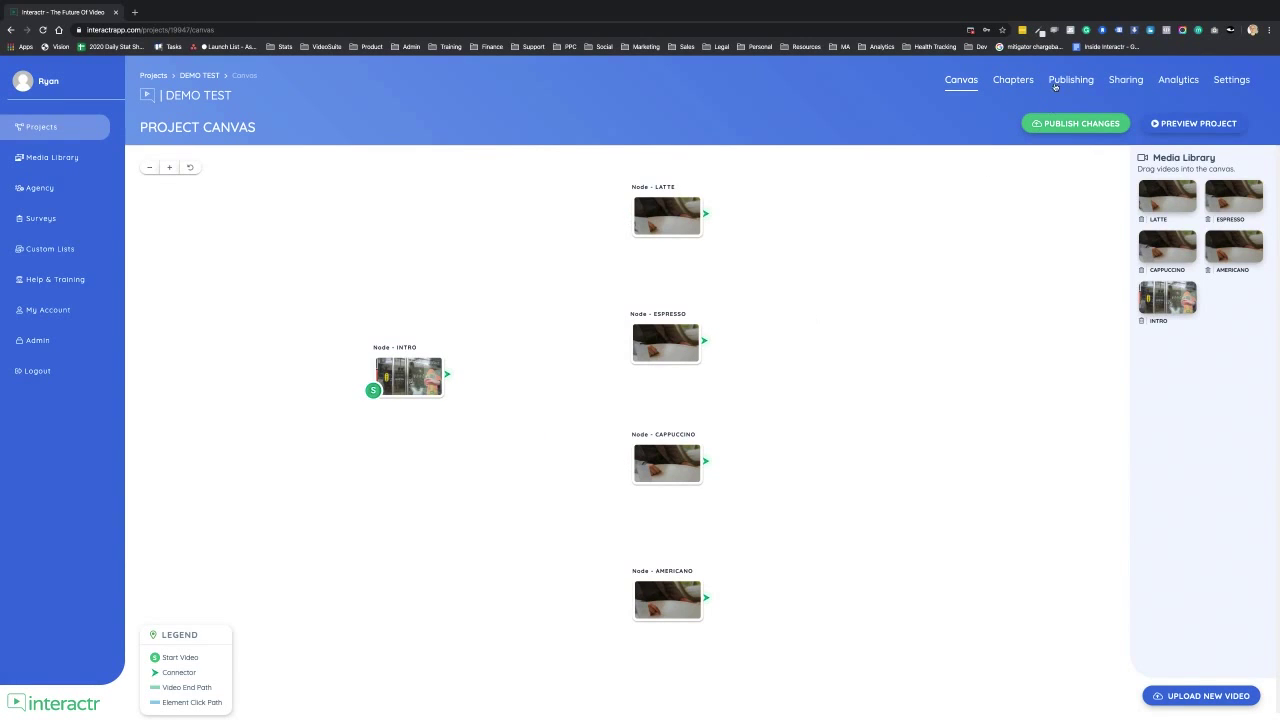
# Step: Turn on Use as Chapter for INTRO, LATTE, ESPRESSO, CAPPUCCINO and AMERICANO, then publish the changes
pyautogui.click(1014, 82)
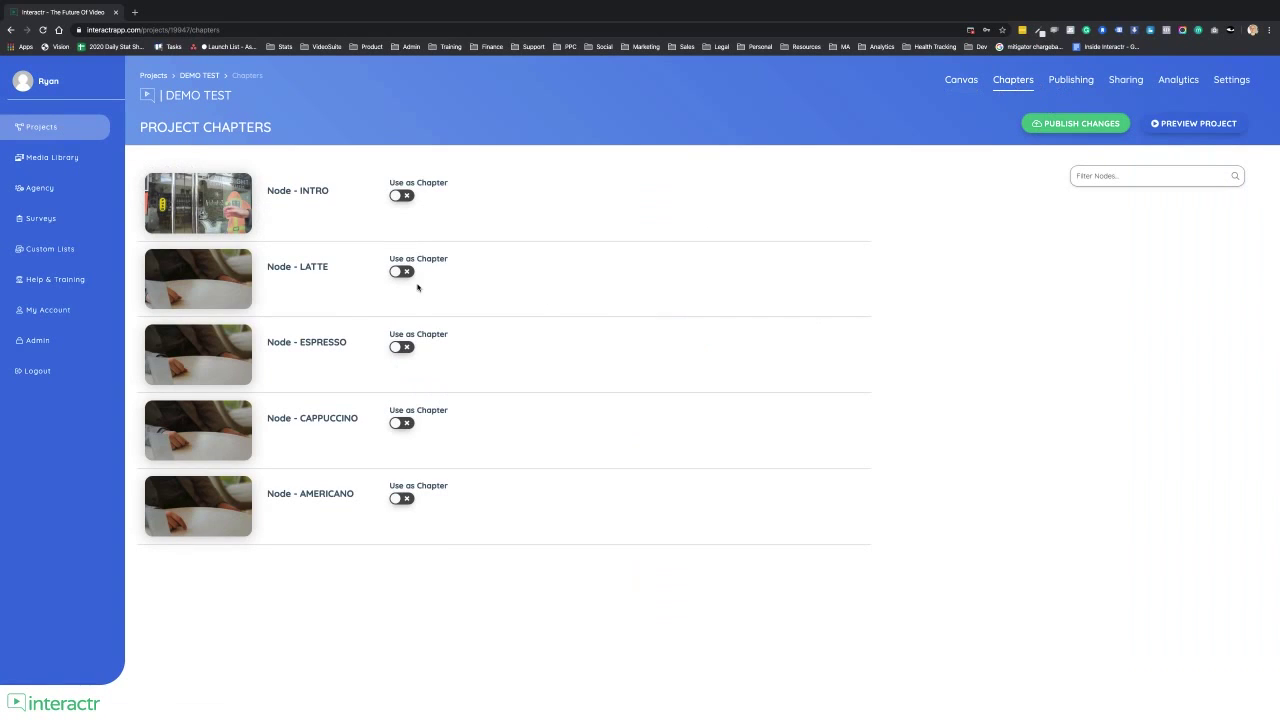
pyautogui.click(401, 195)
pyautogui.click(401, 271)
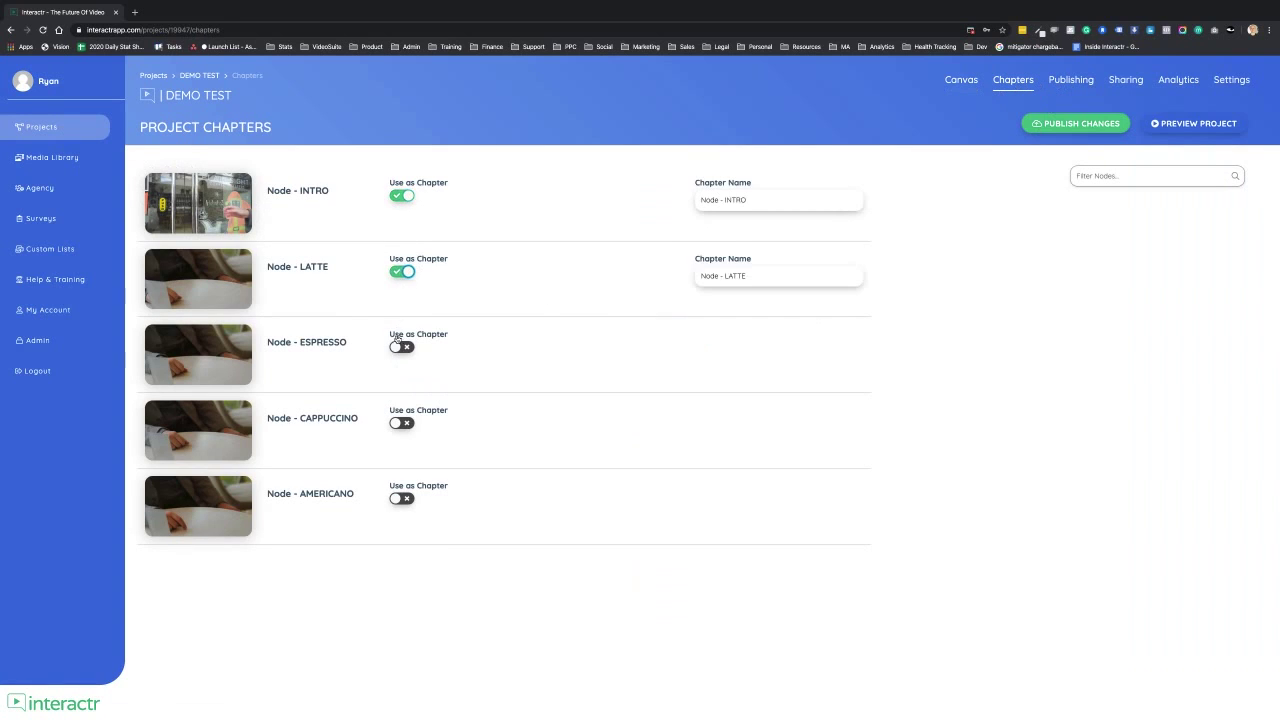
pyautogui.click(401, 347)
pyautogui.click(401, 423)
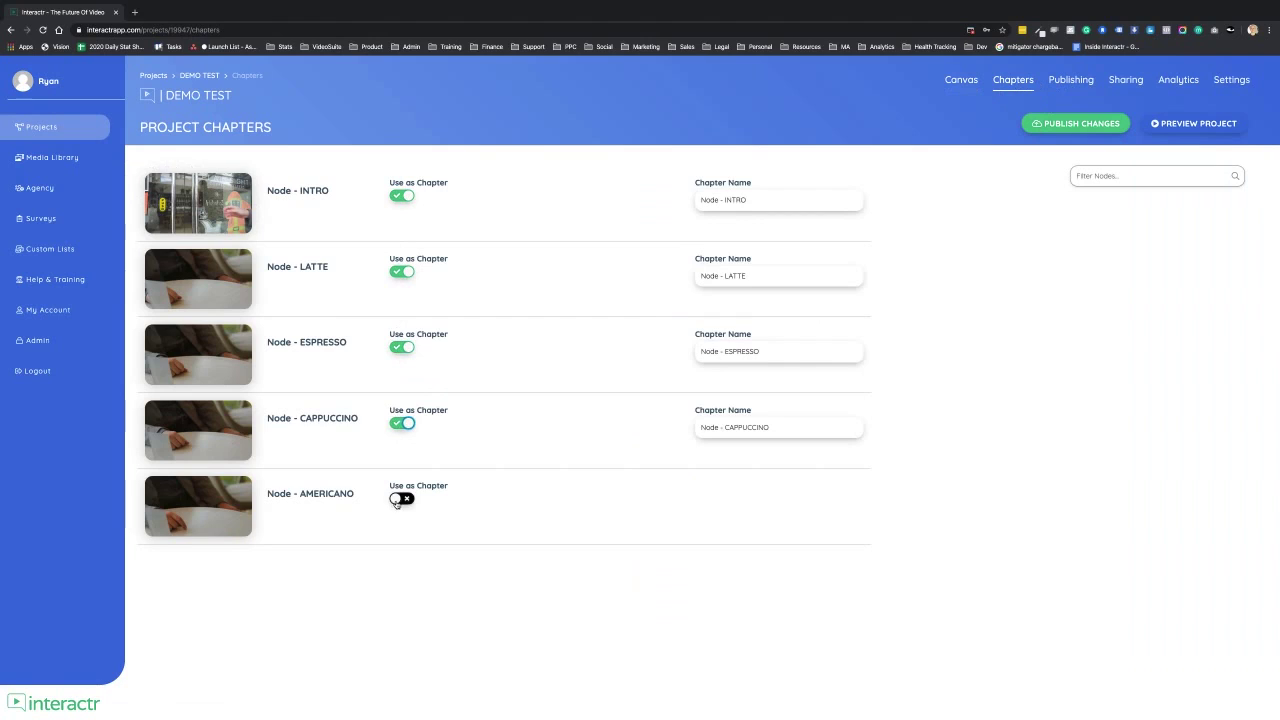
pyautogui.click(397, 500)
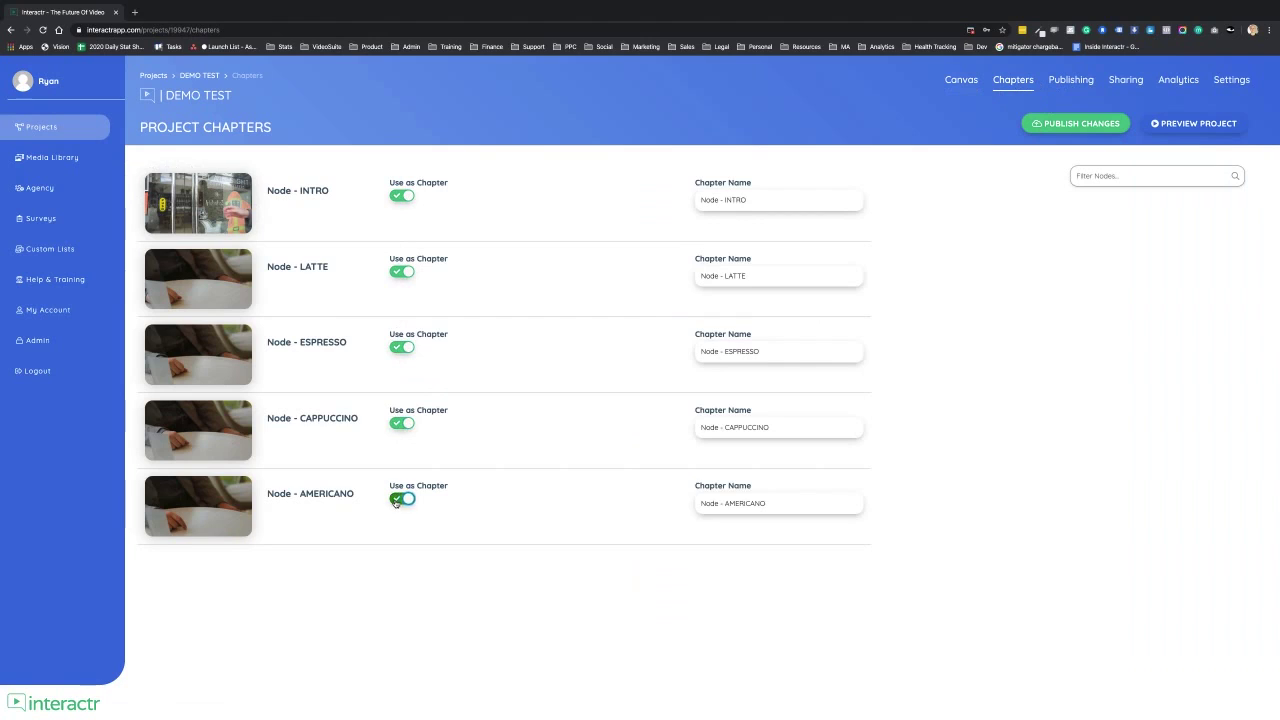
pyautogui.click(1074, 132)
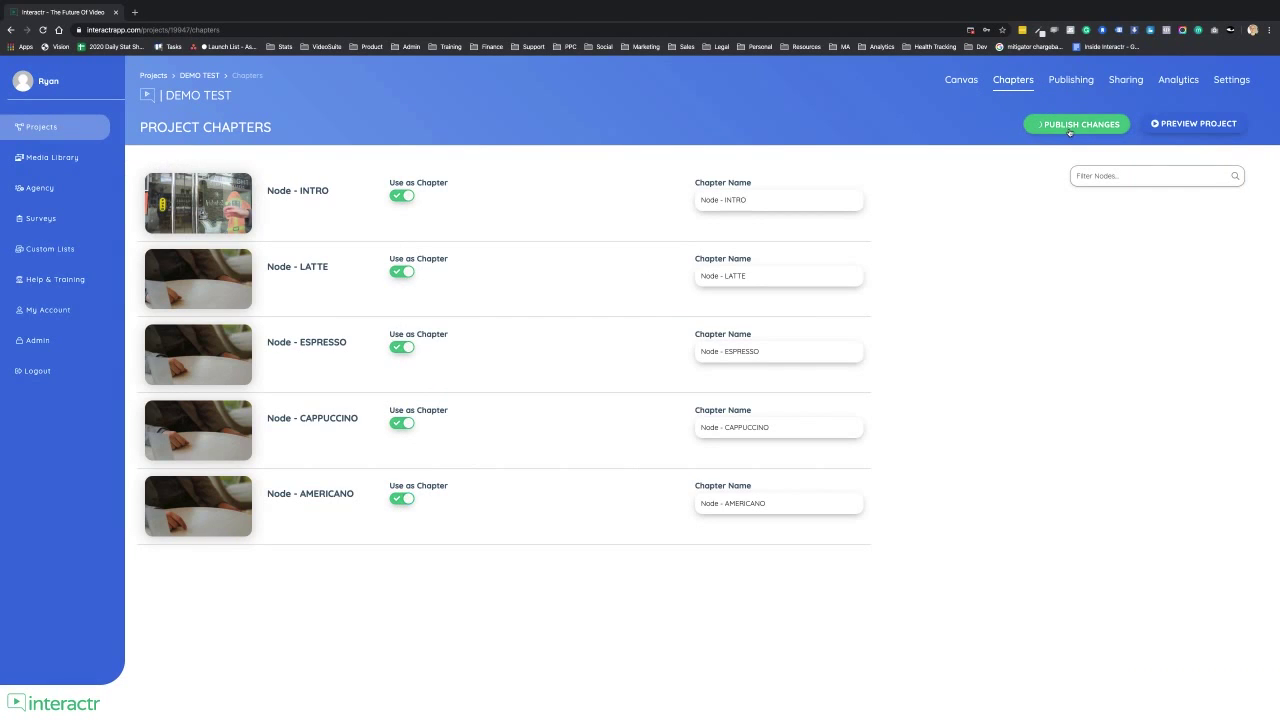
pyautogui.click(1072, 81)
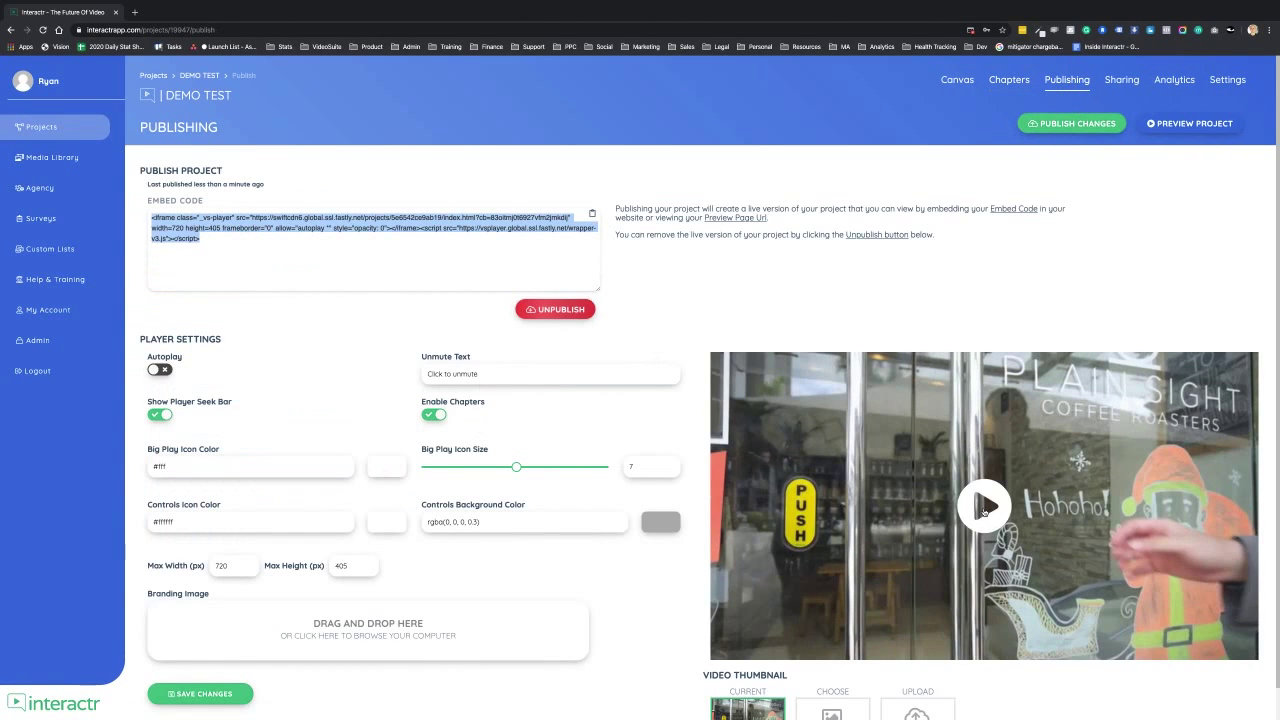
# Step: Play the preview, jump to the Node - AMERICANO chapter, pause, and go back to the Canvas
pyautogui.click(984, 508)
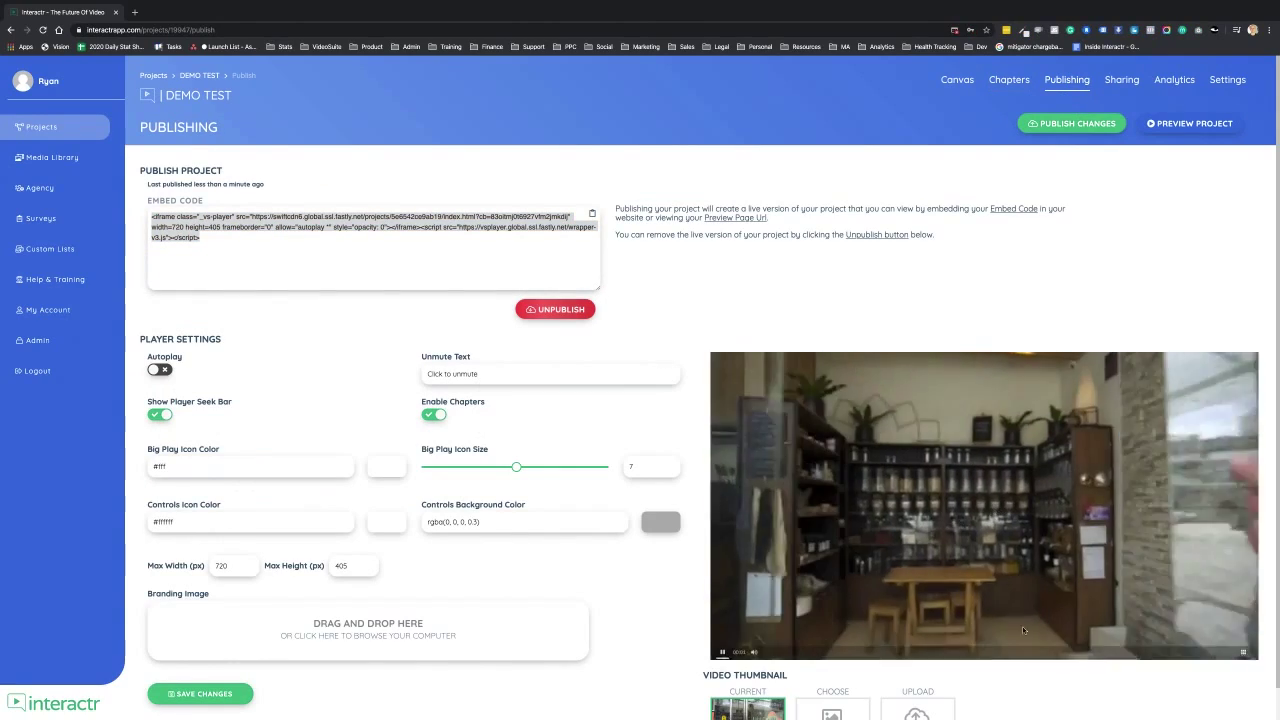
pyautogui.click(1244, 649)
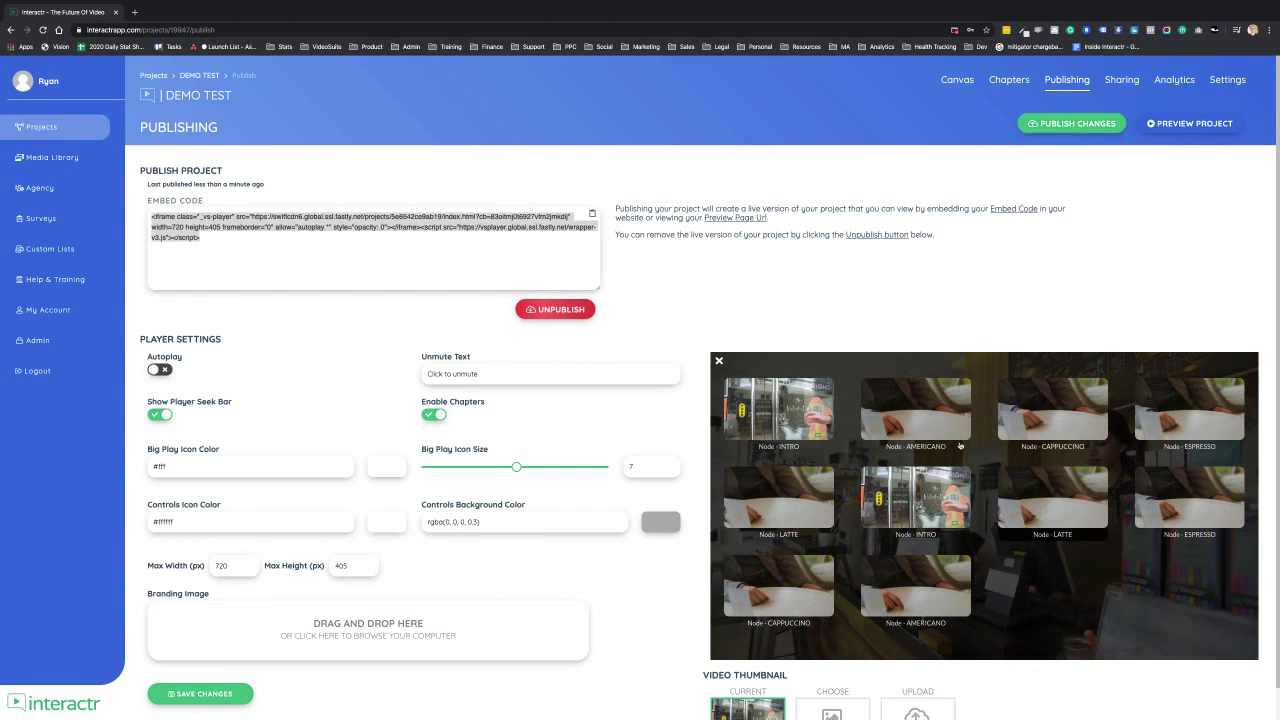
pyautogui.click(932, 419)
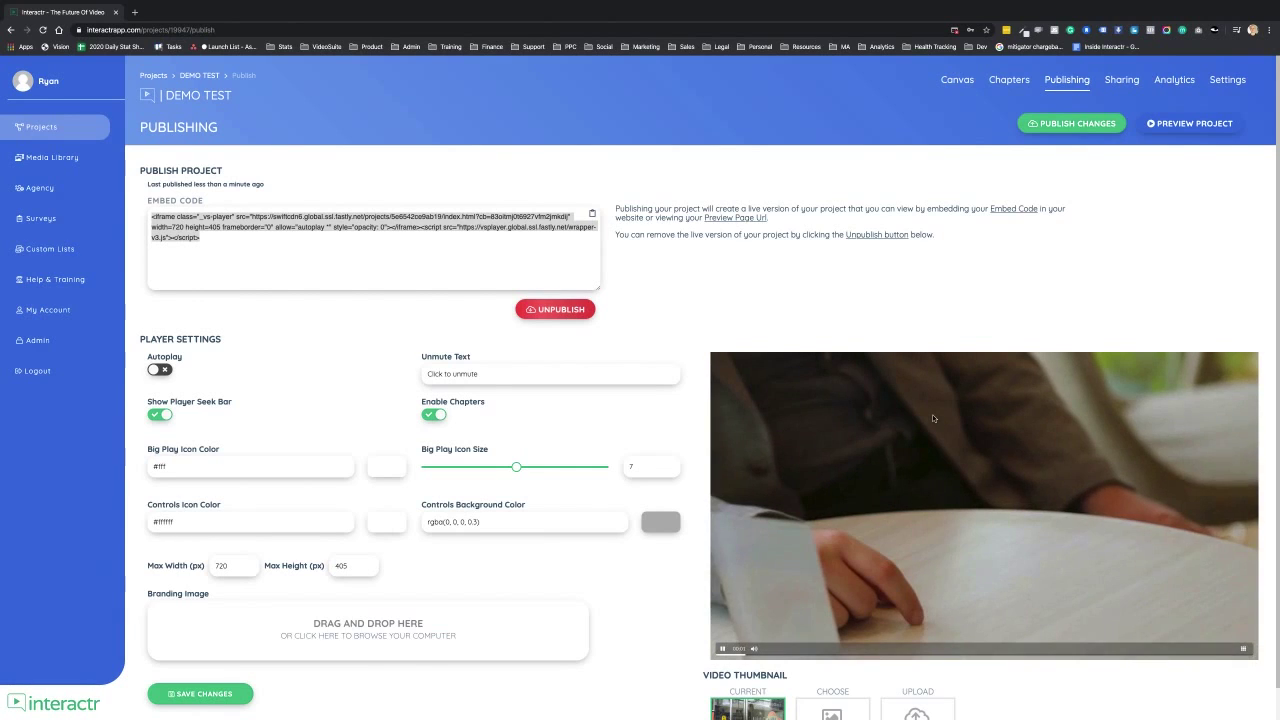
pyautogui.click(931, 517)
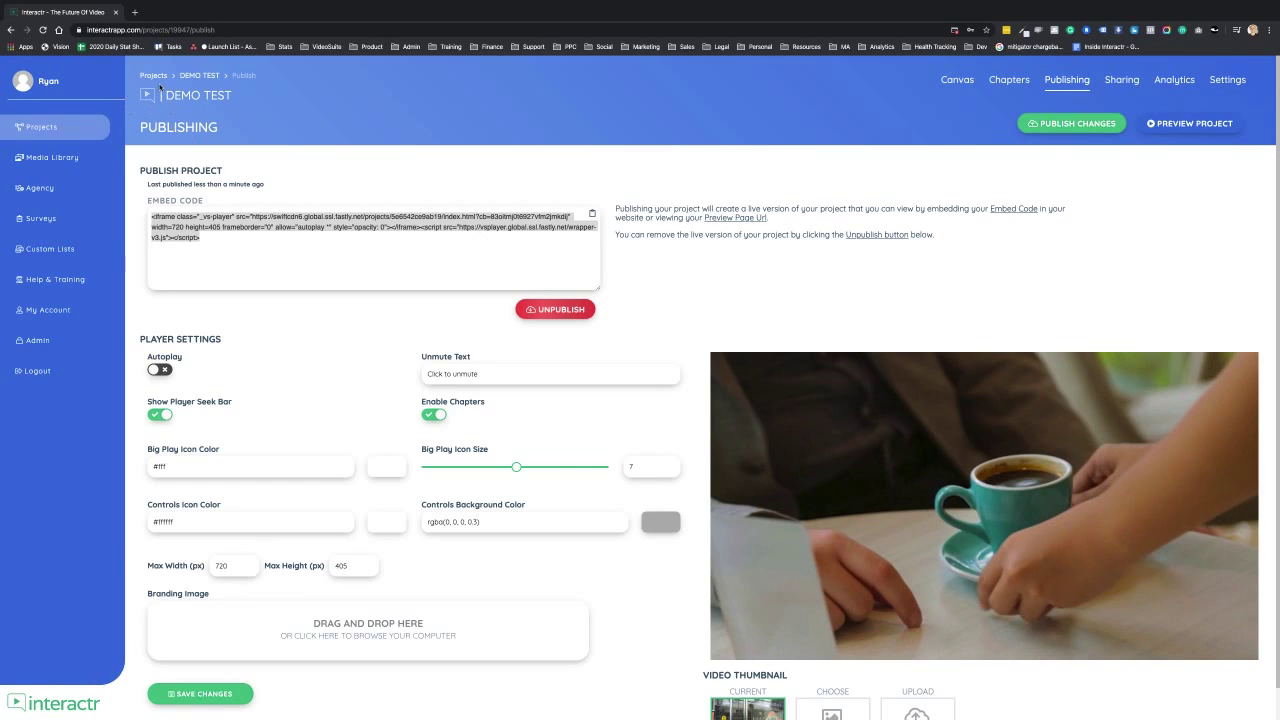
pyautogui.click(956, 86)
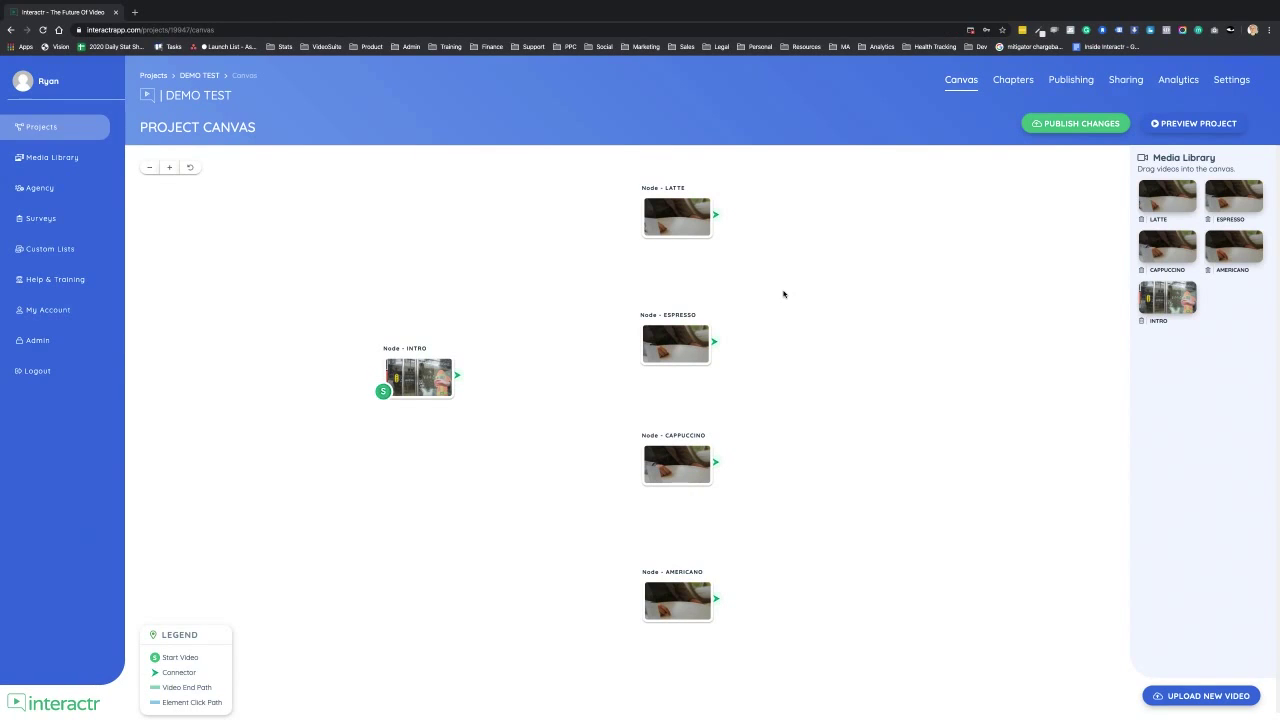
# Step: Delete the EXPRESSO choice from the INTRO node's interaction layer
pyautogui.doubleClick(418, 374)
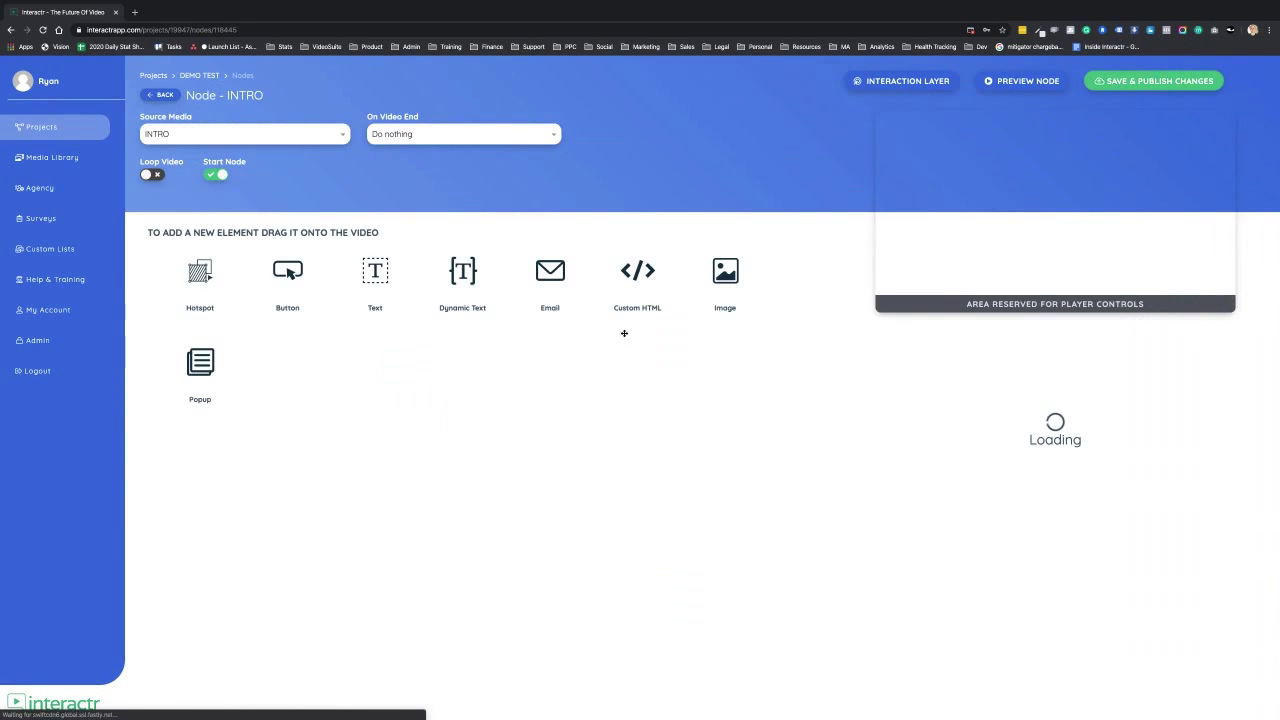
pyautogui.click(909, 84)
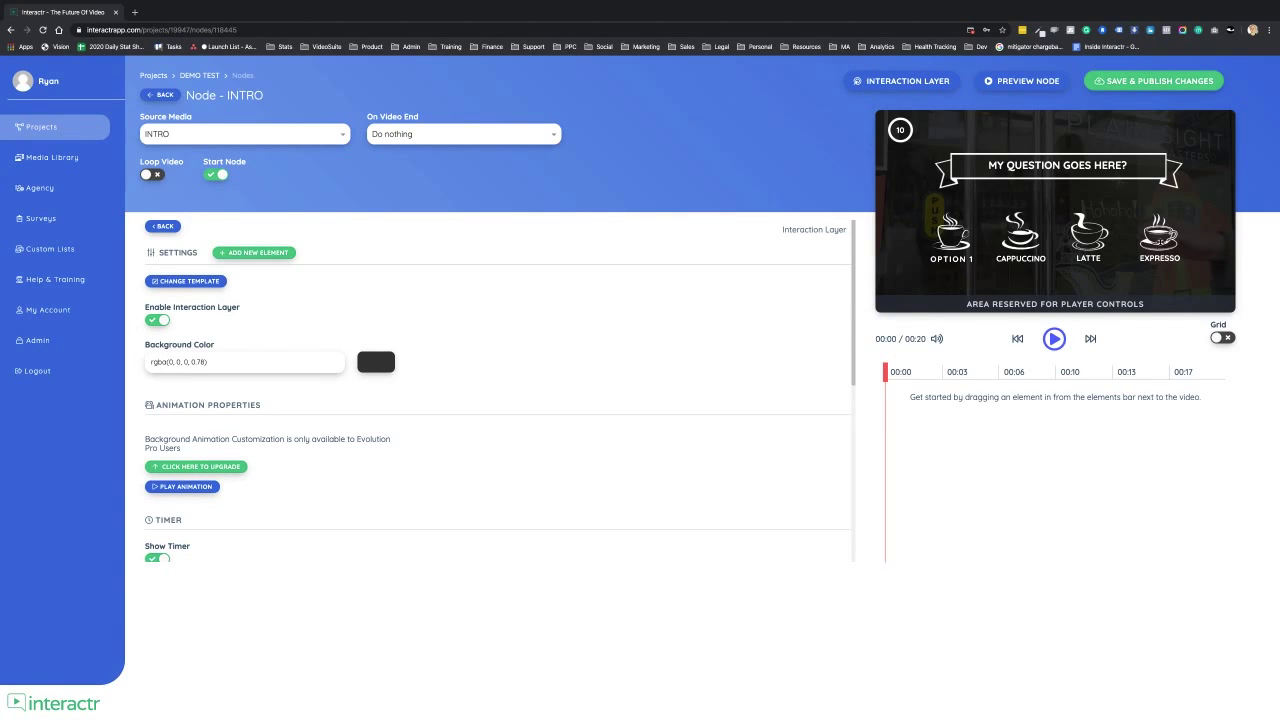
pyautogui.click(1160, 255)
pyautogui.press('Delete')
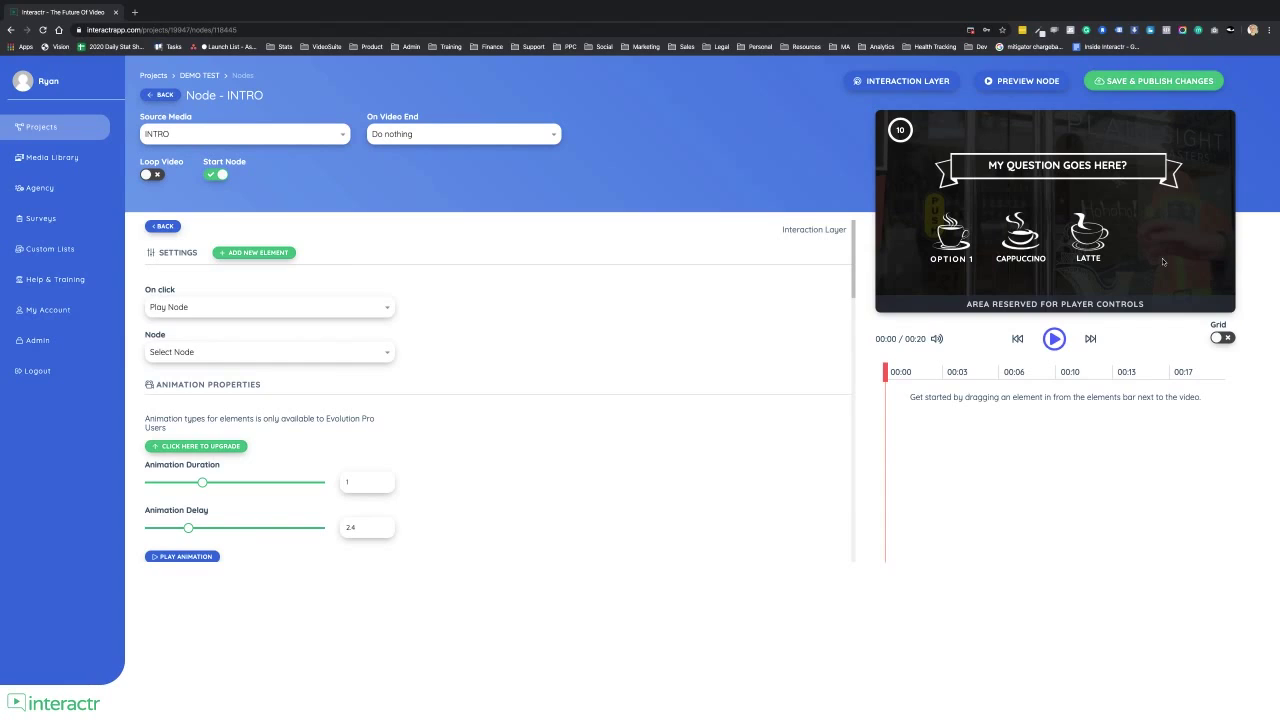